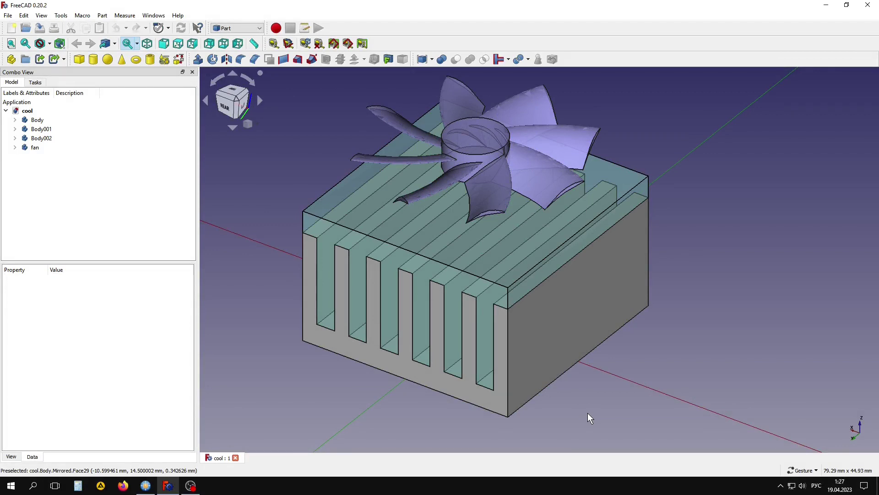
Hide the fan body so only the heatsink parts remain visible.
drag(598, 420, 614, 435)
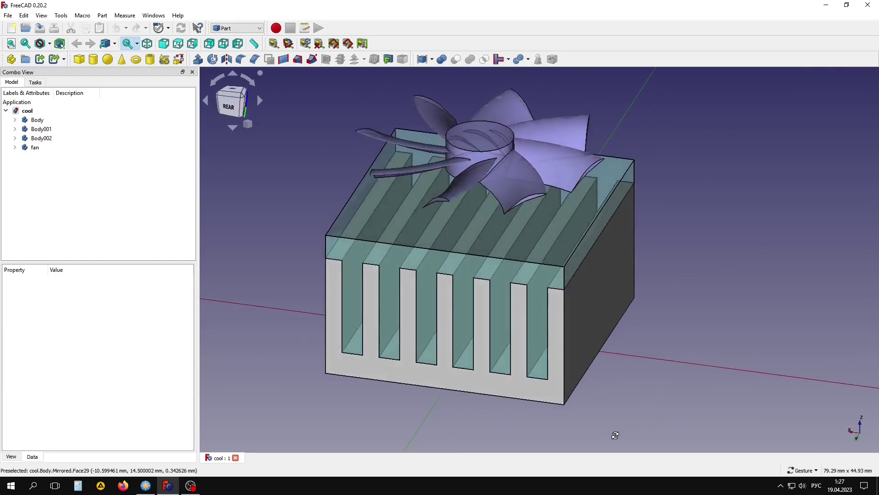
click(36, 148)
key(space)
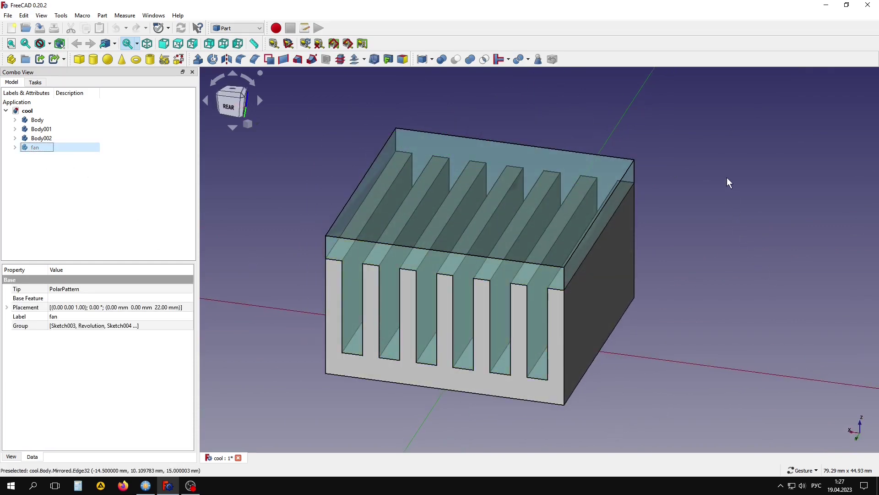
Inspect the chip pad, upper block and finned part to identify each body.
mouse_move(729, 183)
mouse_down()
mouse_move(712, 229)
mouse_move(714, 181)
mouse_up()
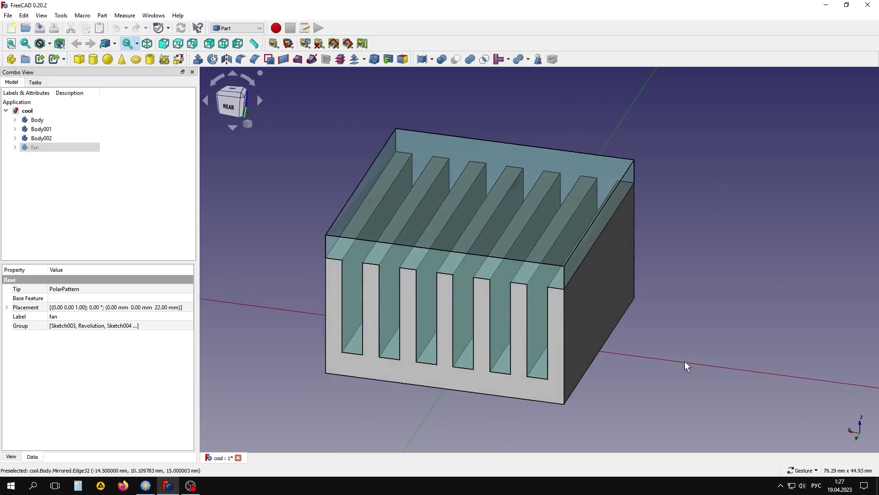
drag(685, 360, 588, 298)
click(486, 287)
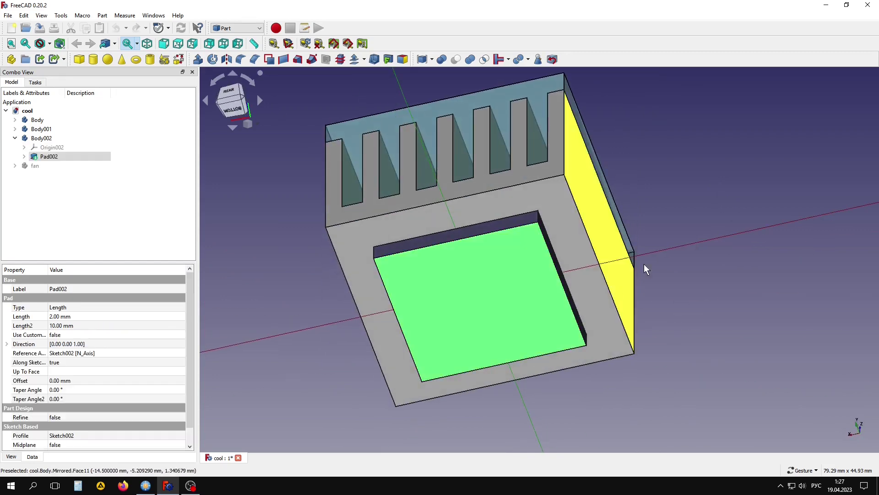
drag(644, 264, 719, 262)
click(479, 216)
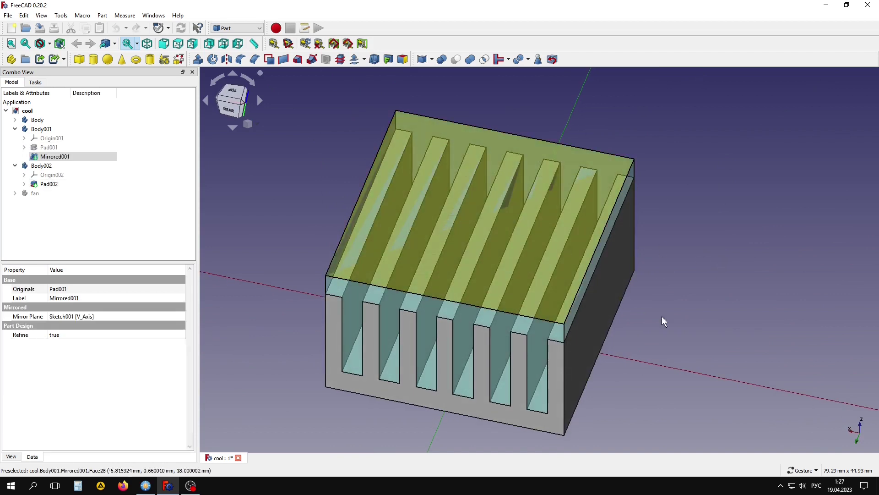
drag(661, 316, 647, 285)
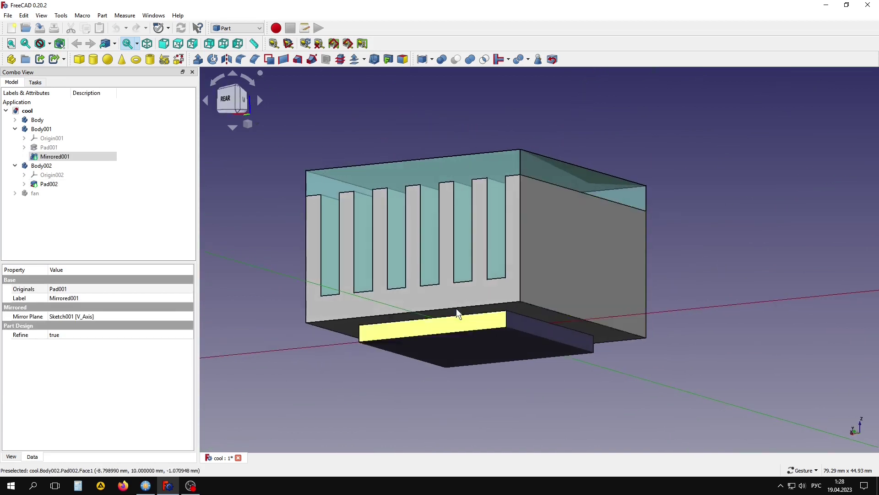
click(461, 259)
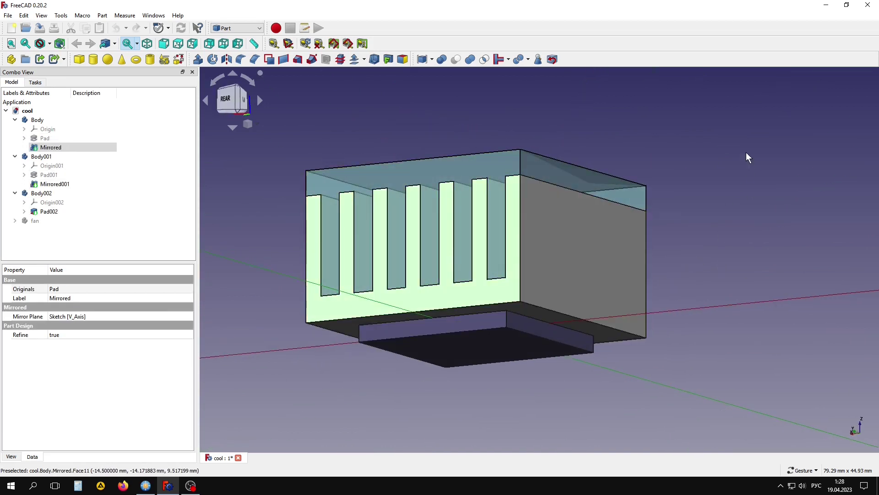
drag(746, 157, 741, 202)
Collapse the Body, Body001 and Body002 nodes in the model tree and select Body002.
click(15, 120)
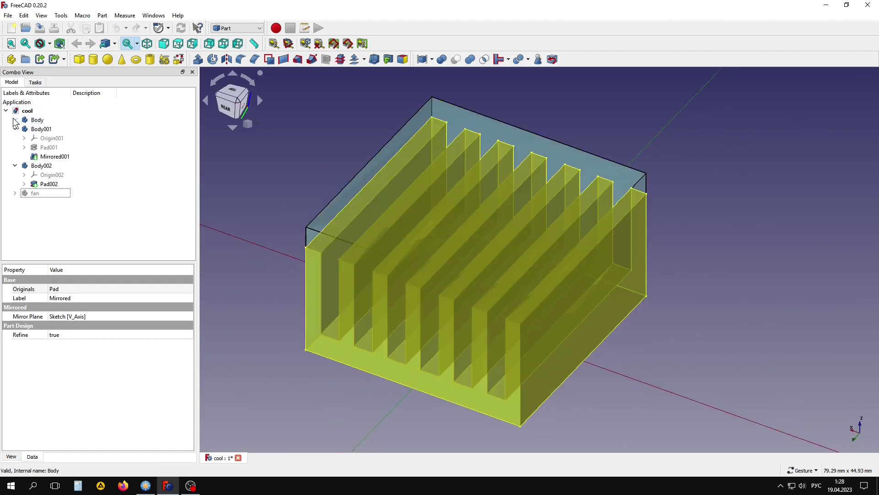
click(15, 129)
click(15, 137)
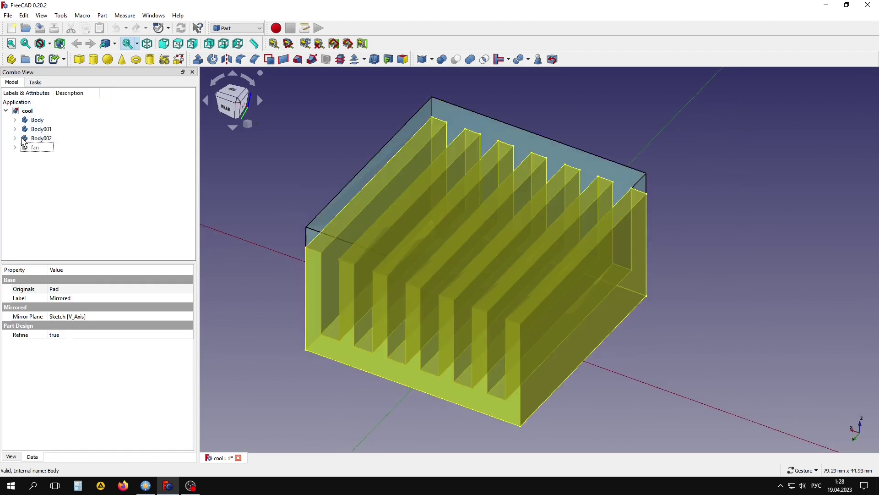
click(40, 138)
Combine Body, Body001 and Body002 into one BooleanFragments compound.
shift+click(36, 119)
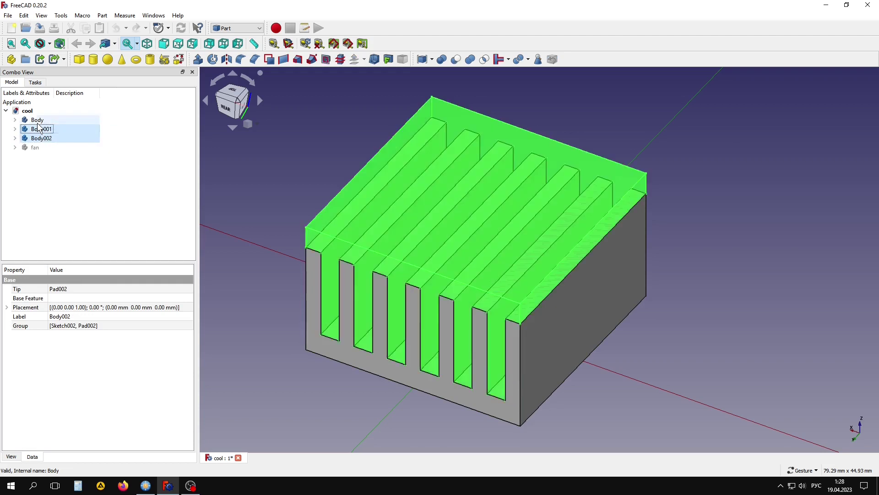
click(519, 59)
key(4)
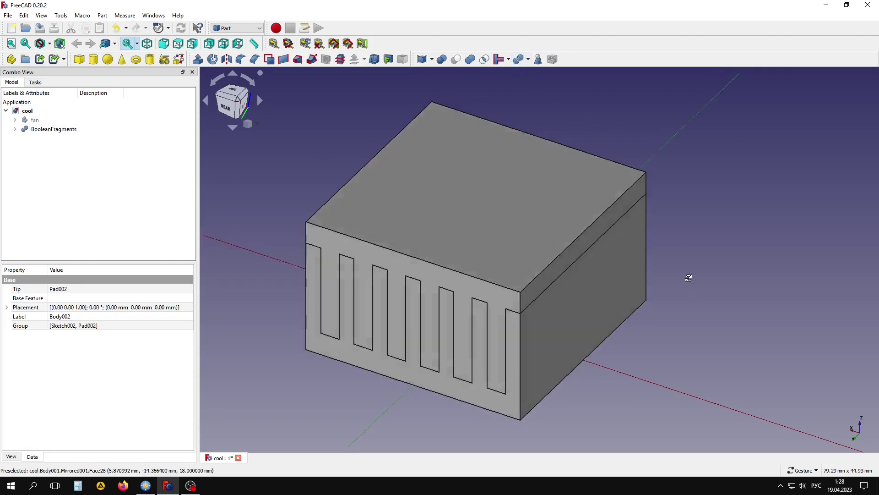
Switch to the FEM workbench and select the BooleanFragments compound.
click(241, 29)
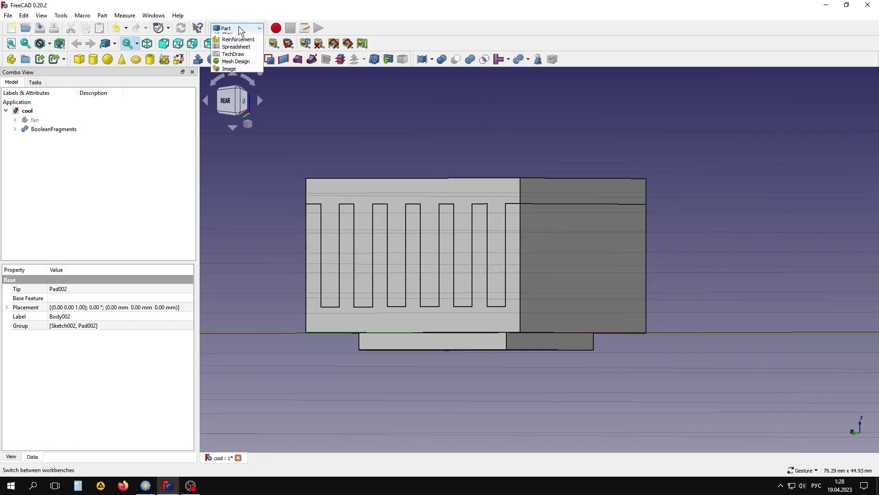
click(234, 67)
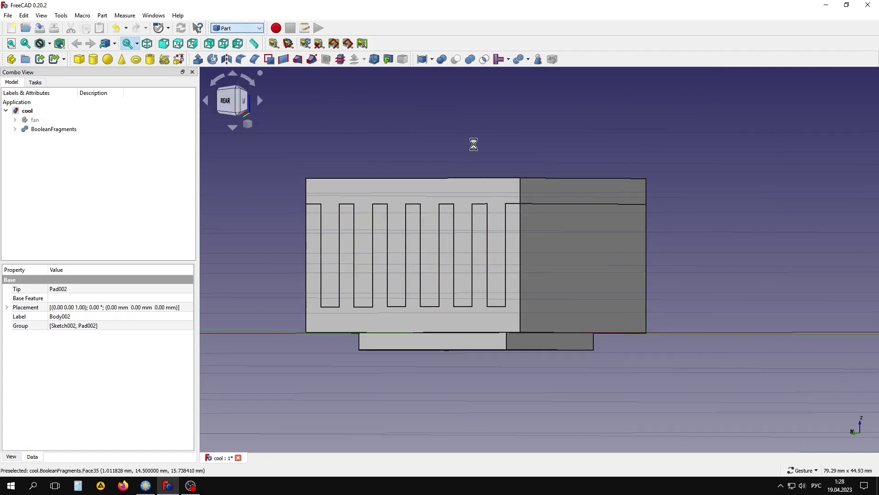
key(0)
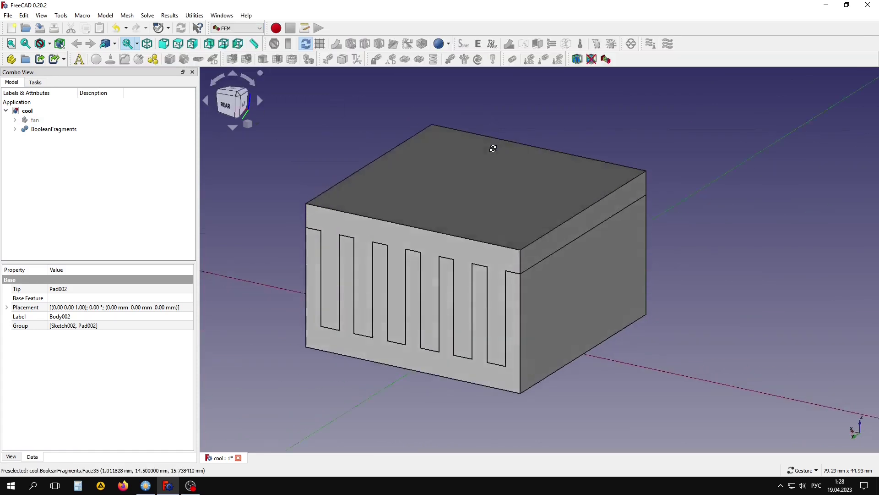
click(41, 130)
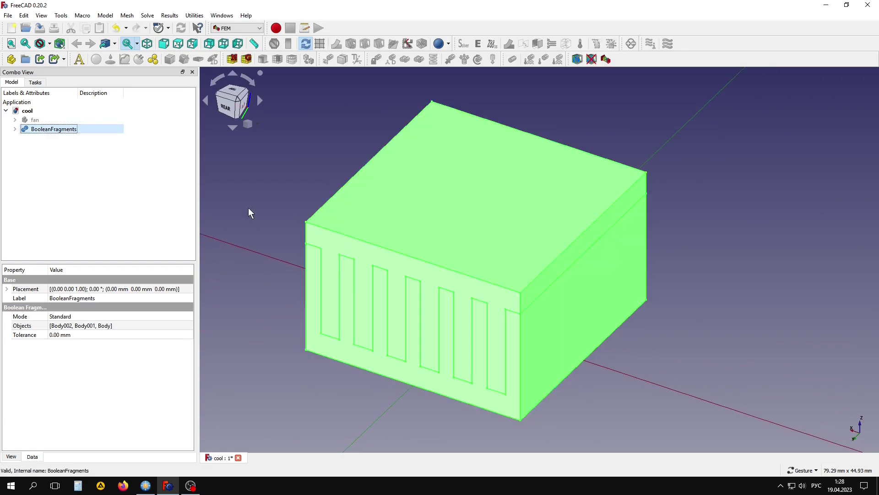
Mesh BooleanFragments with Gmsh using 1 mm max element size and first-order elements.
click(246, 59)
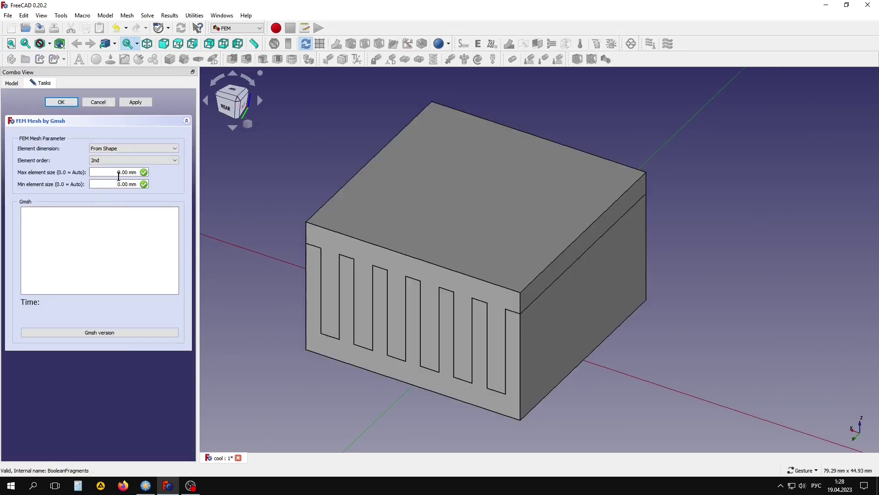
drag(120, 172, 115, 174)
text(1)
click(117, 160)
click(113, 167)
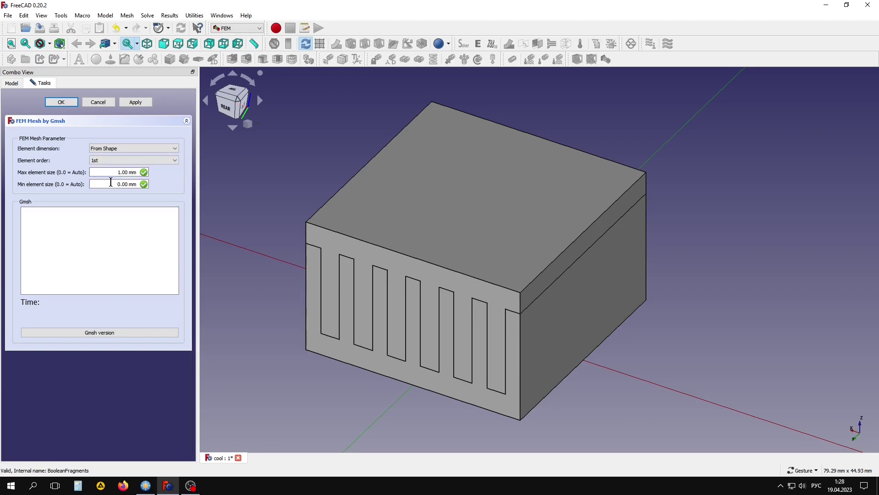
click(136, 102)
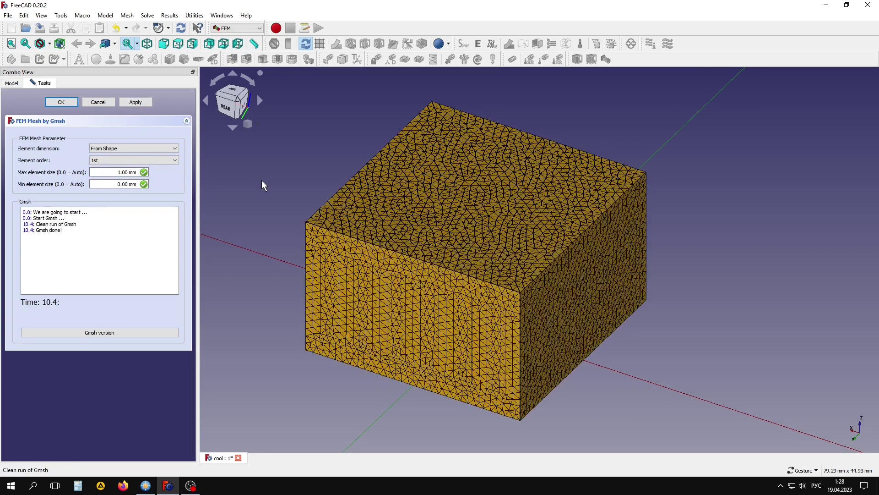
click(62, 102)
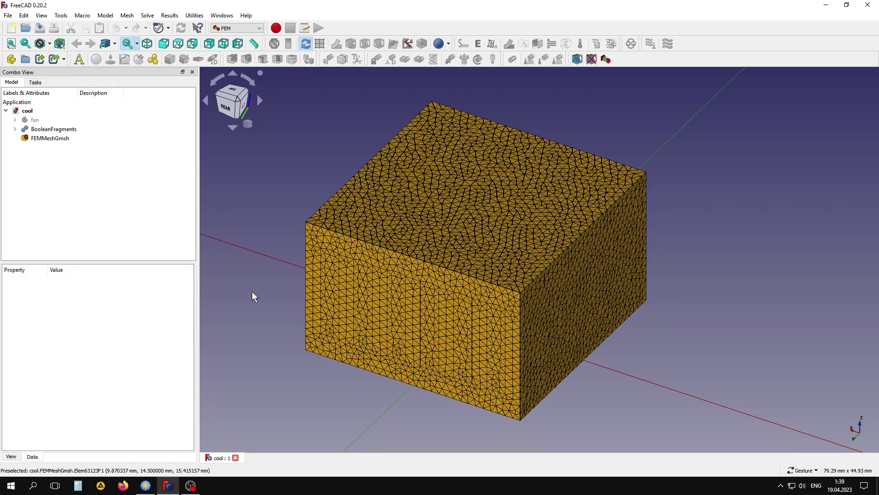
Create a solid-mode mesh group on FEMMeshGmsh containing the upper block, BooleanFragments Solid2.
click(49, 139)
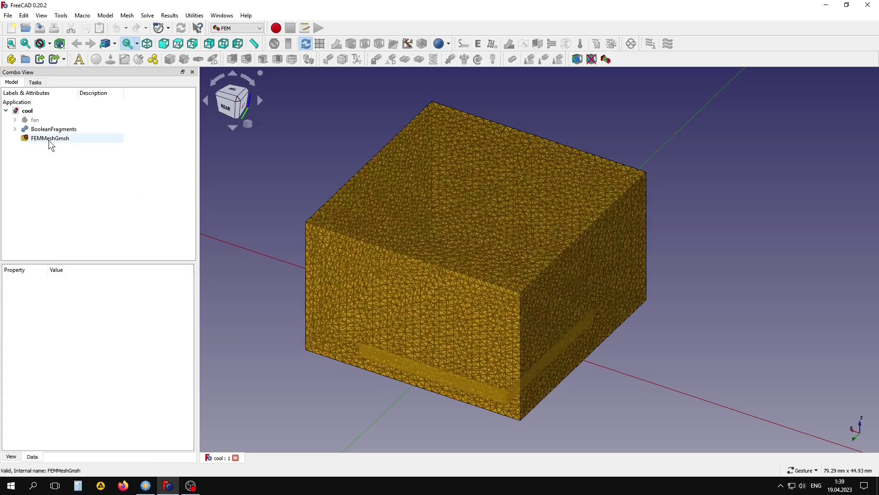
click(291, 60)
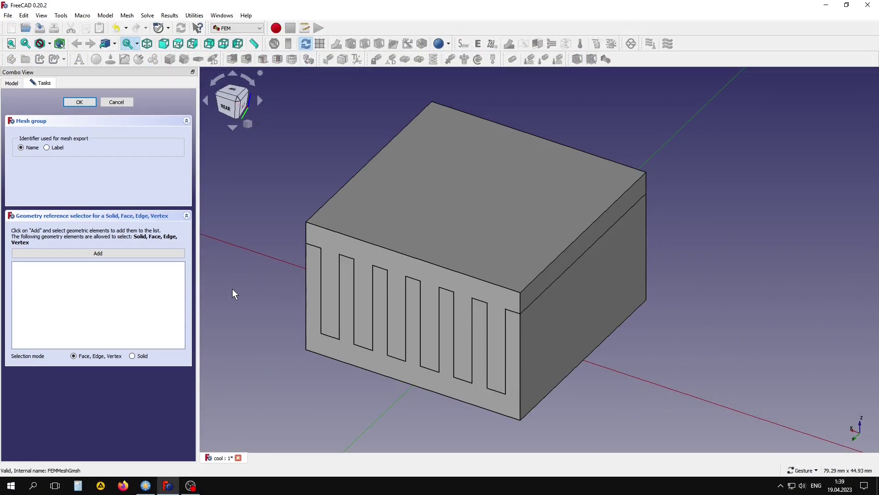
click(136, 355)
click(138, 253)
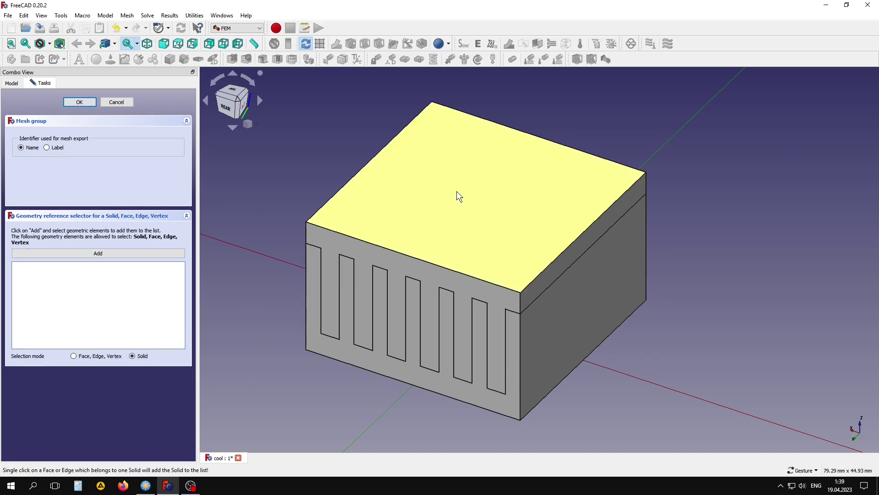
click(456, 191)
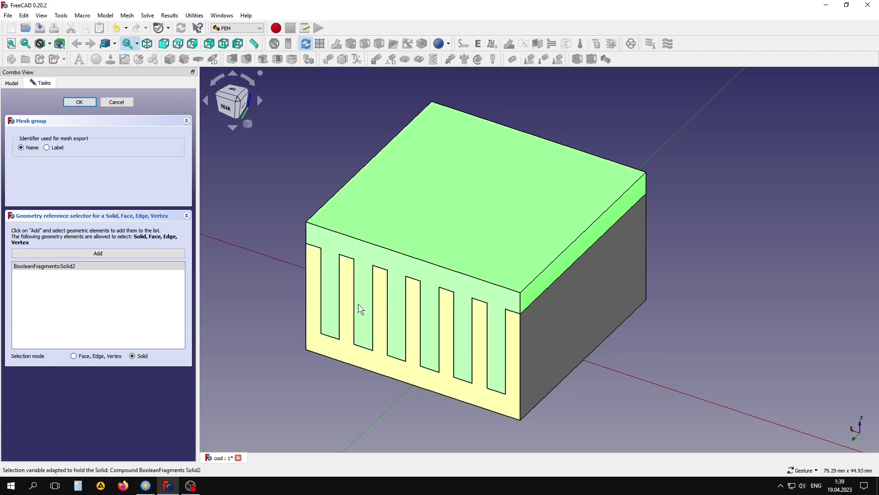
click(81, 102)
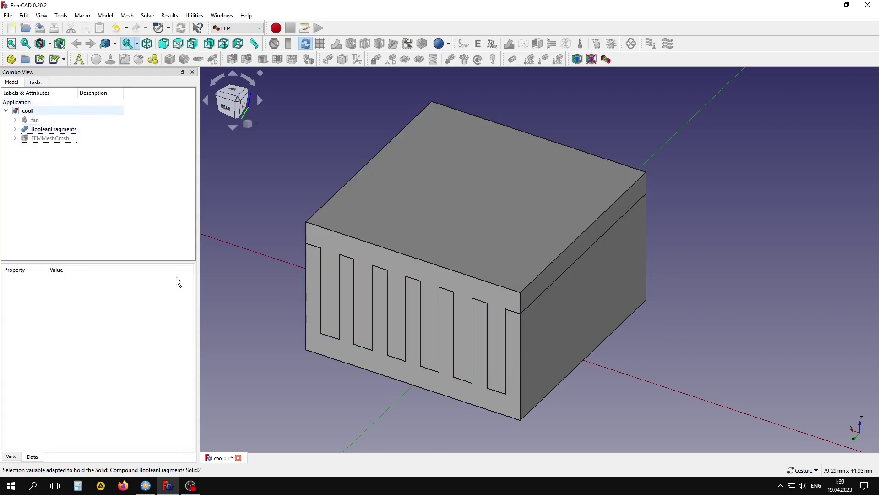
click(42, 138)
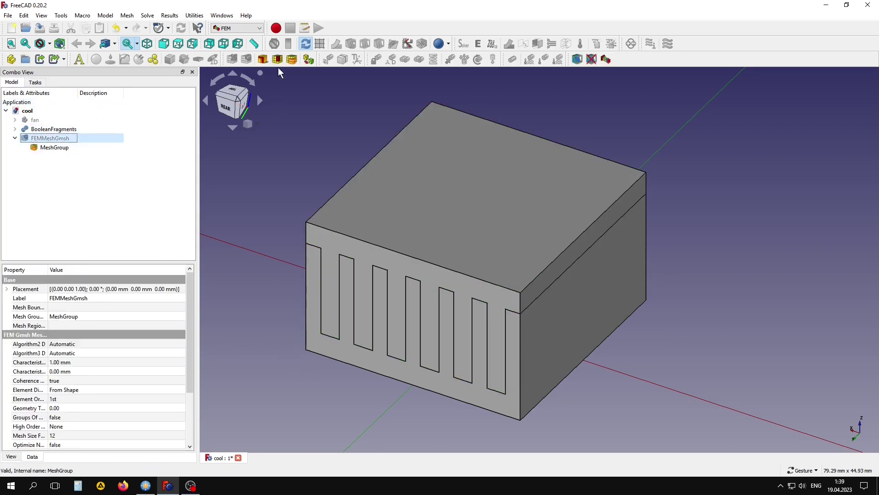
Add MeshGroup001 containing the finned heatsink solid.
click(292, 59)
click(134, 356)
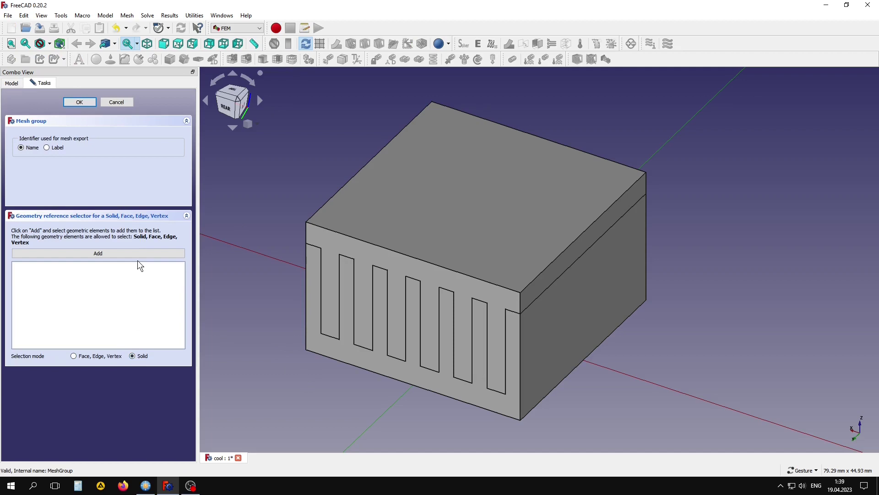
click(139, 251)
click(347, 314)
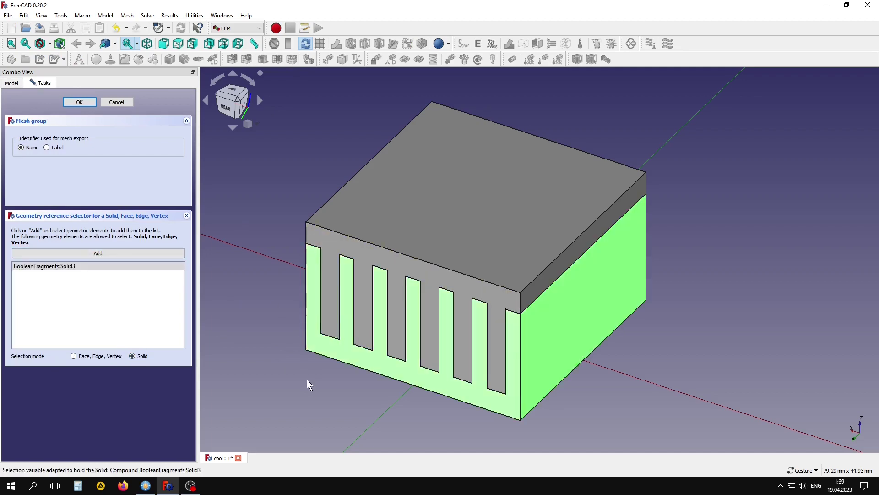
click(79, 102)
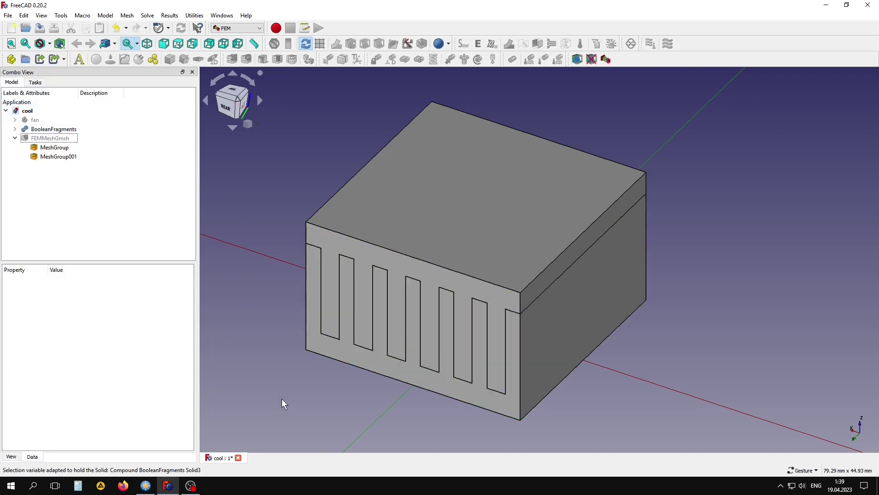
drag(285, 401, 308, 290)
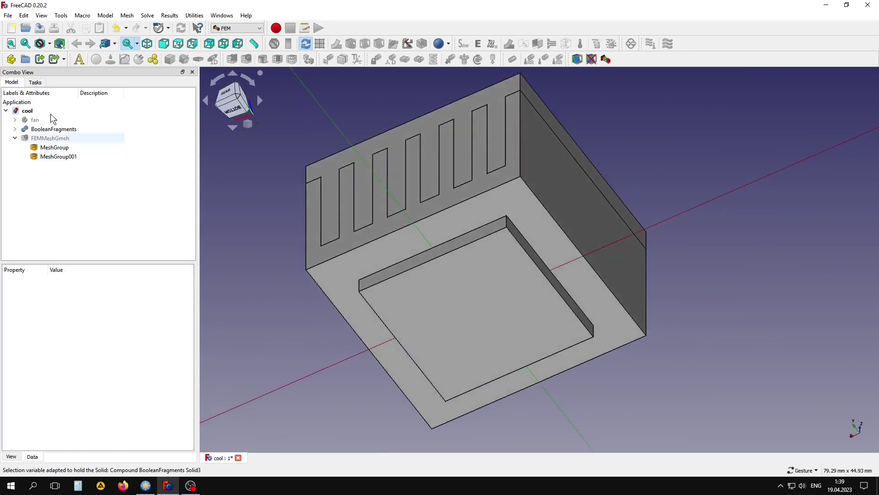
Add MeshGroup002 containing the chip solid Solid1 in the underside pocket.
click(50, 139)
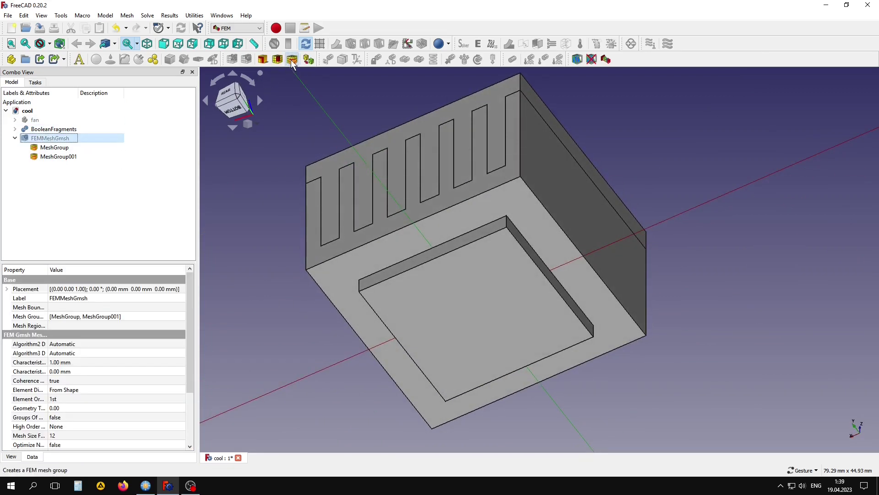
click(290, 60)
click(138, 357)
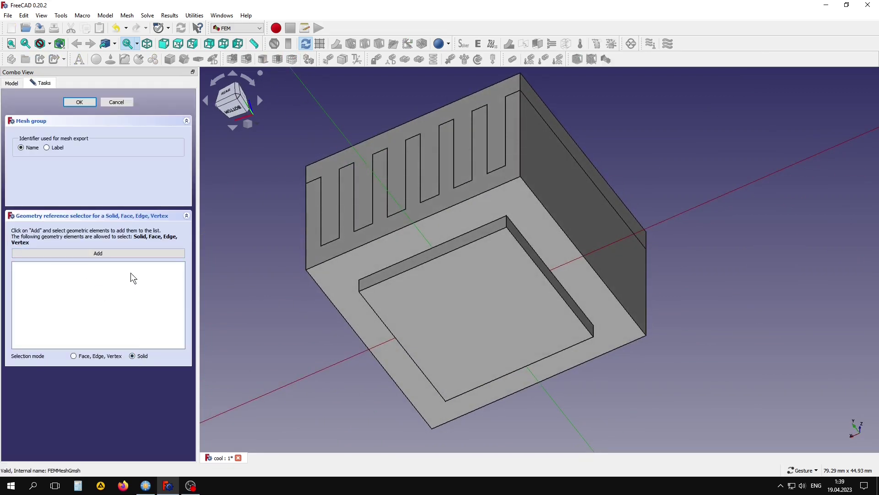
click(128, 253)
click(457, 311)
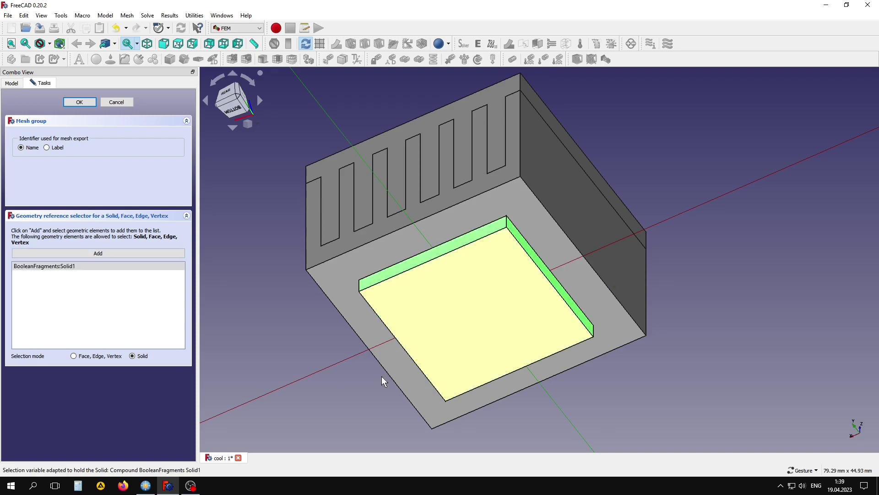
drag(263, 185, 250, 286)
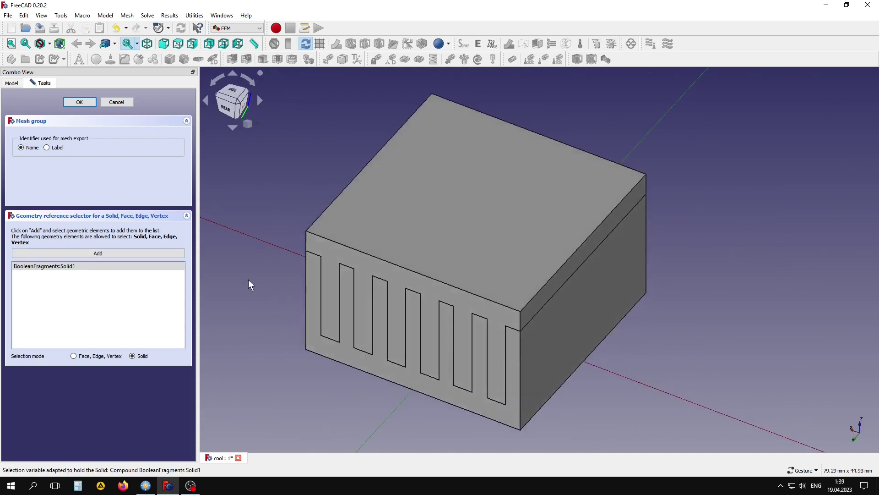
click(79, 102)
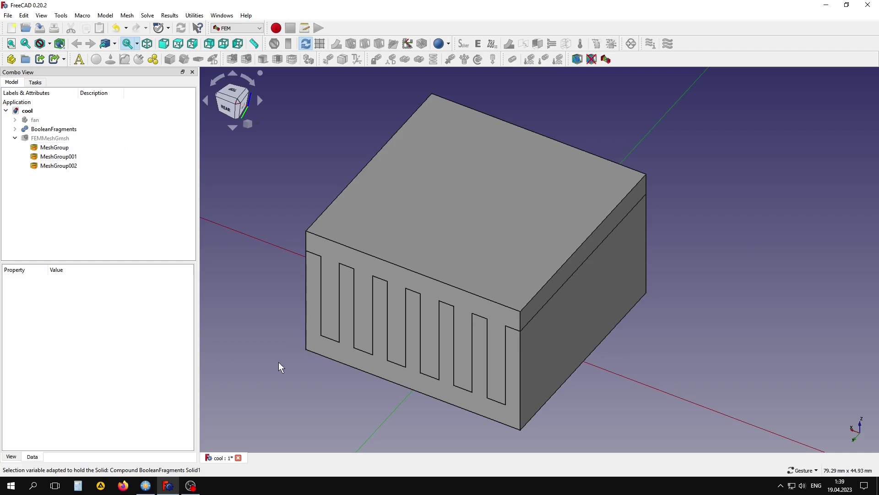
drag(278, 361, 261, 387)
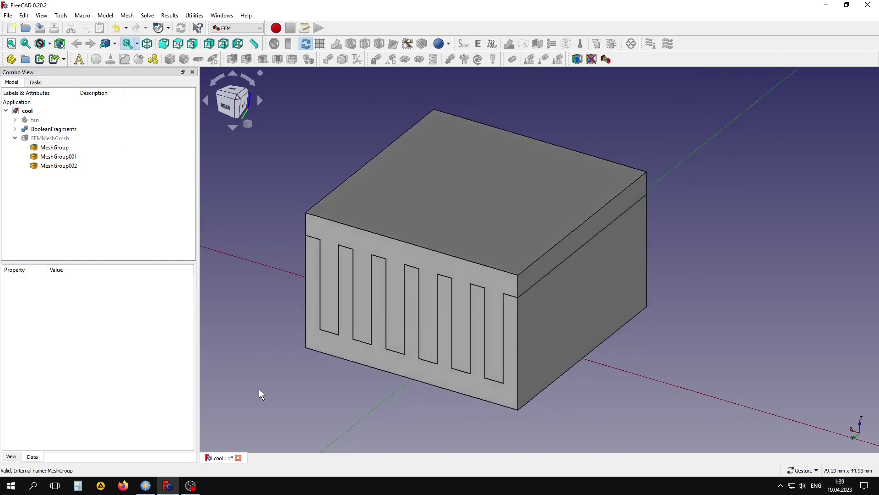
Create MeshGroup003 holding the heatsink's top face, Face34.
click(517, 177)
click(227, 320)
click(50, 138)
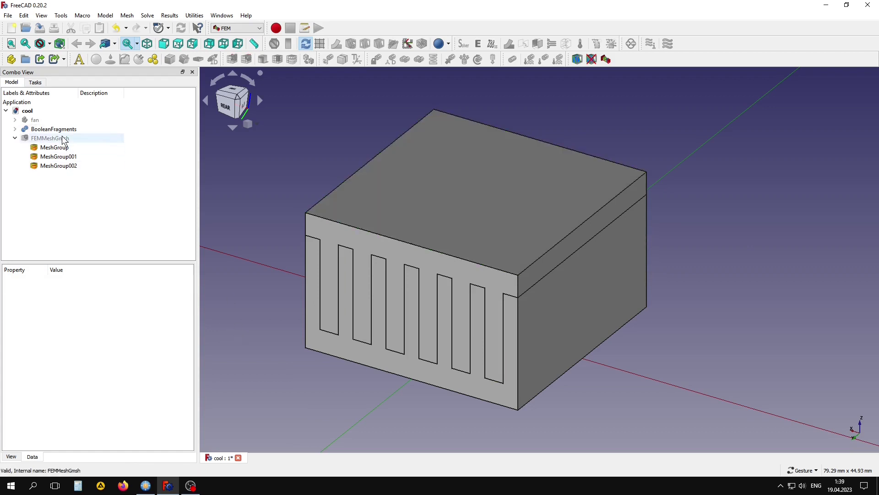
click(308, 60)
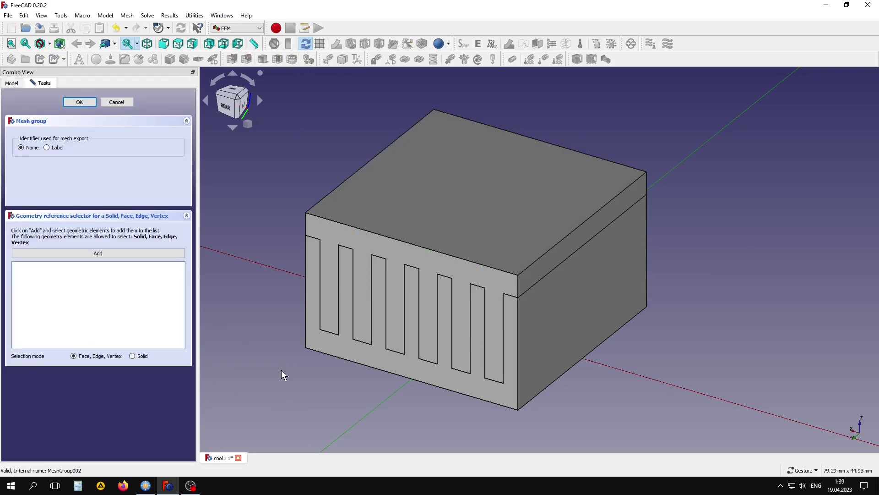
click(120, 252)
click(468, 181)
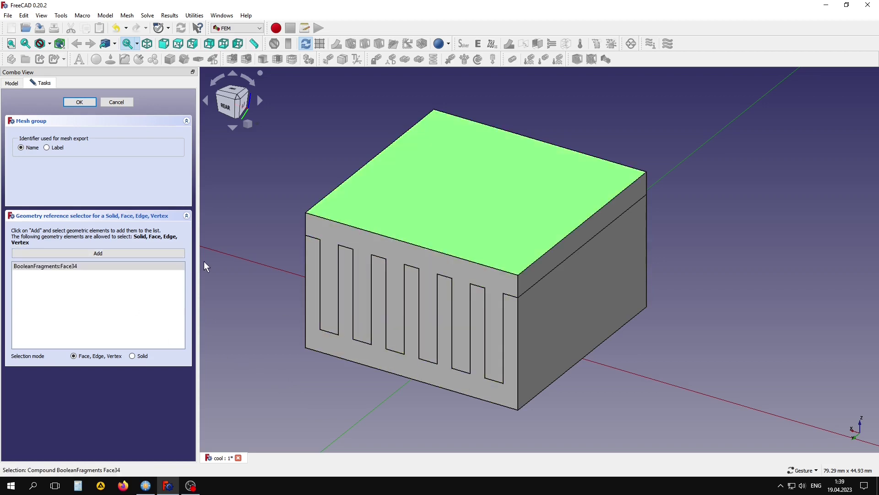
click(80, 102)
Create MeshGroup004 holding the pocket's floor face, Face6.
drag(295, 437, 295, 299)
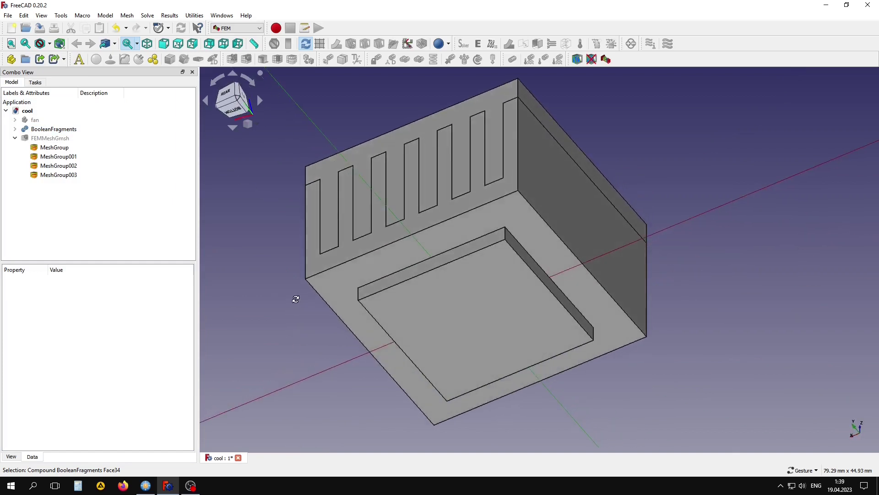
click(56, 140)
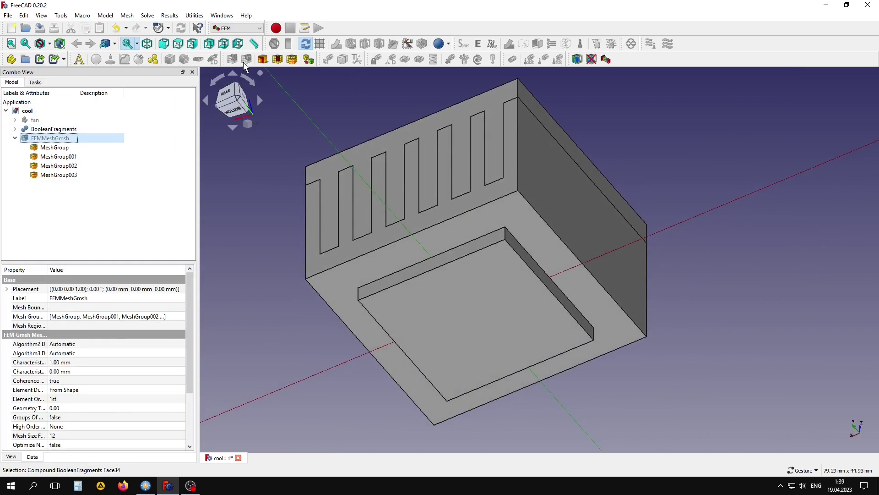
click(292, 59)
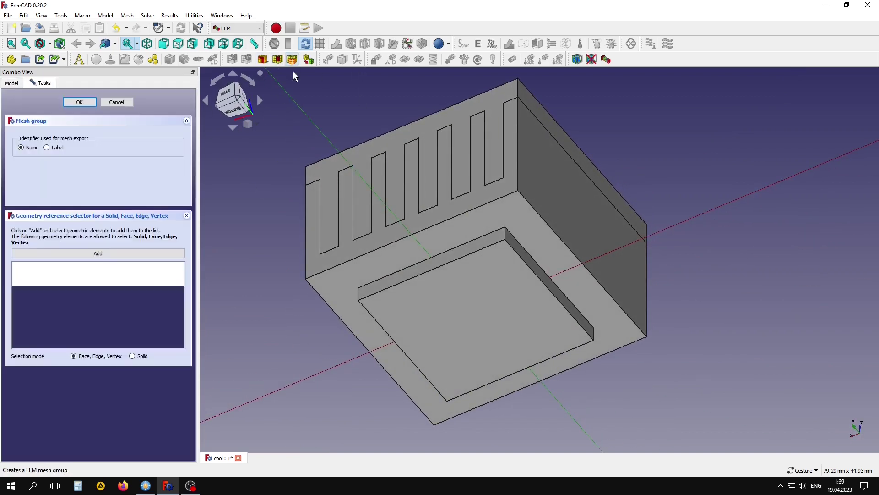
click(107, 252)
click(477, 303)
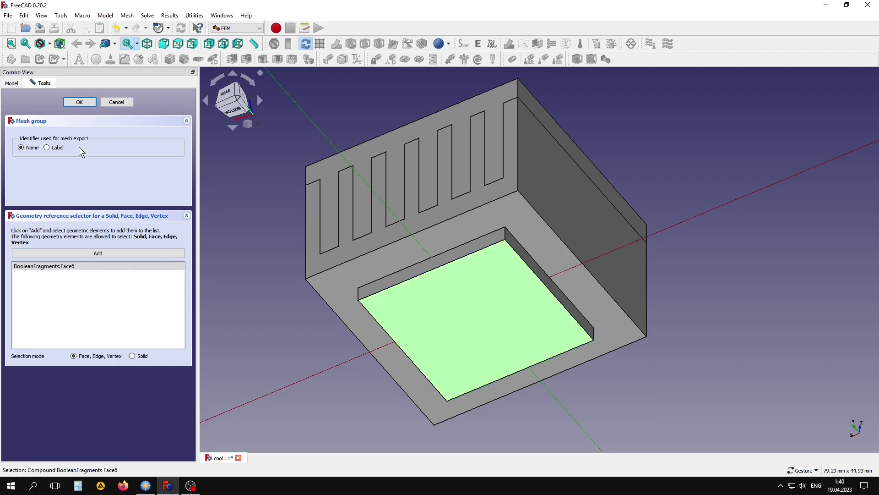
click(79, 102)
drag(390, 103, 365, 202)
Start MeshGroup005 with the first finned face and one narrow top-edge strip.
click(50, 137)
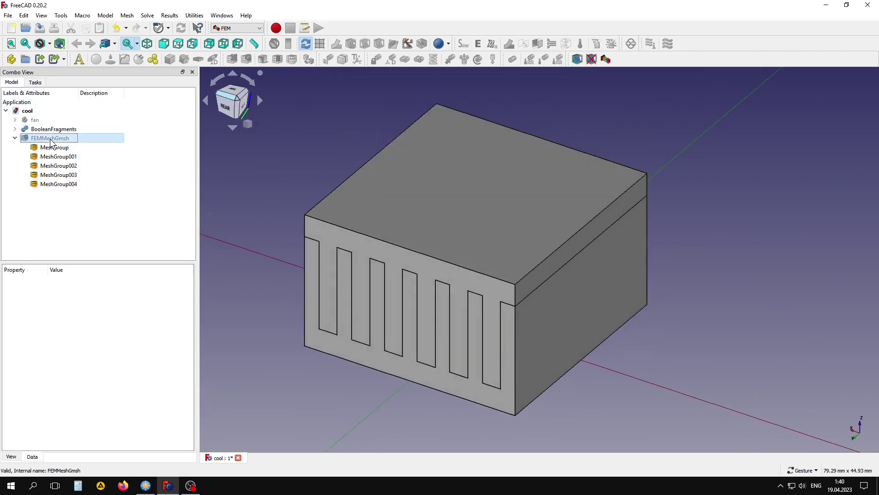
click(292, 60)
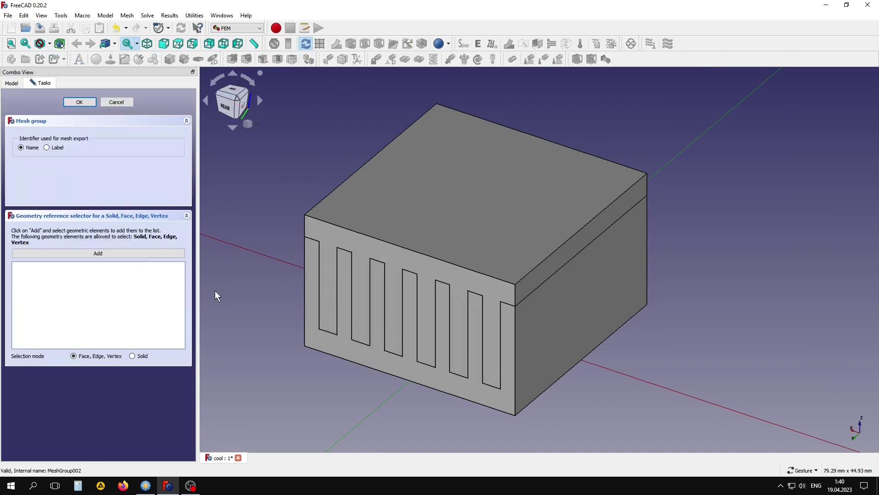
click(105, 253)
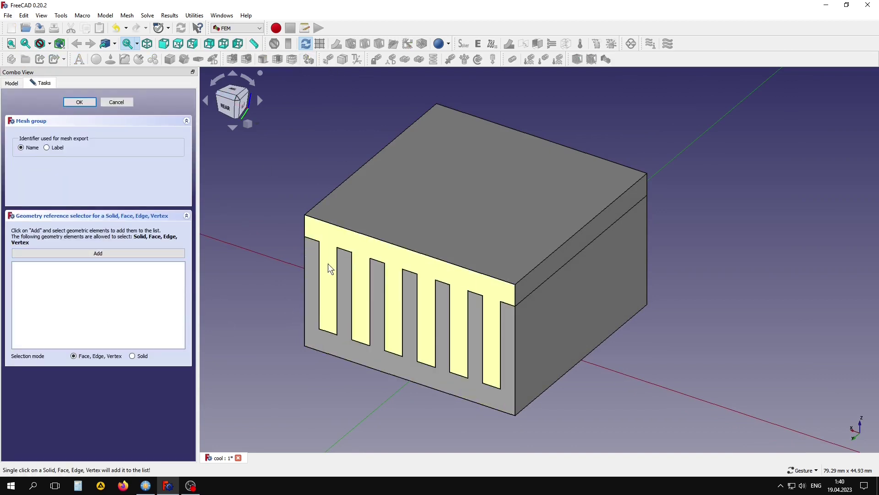
click(328, 232)
click(156, 253)
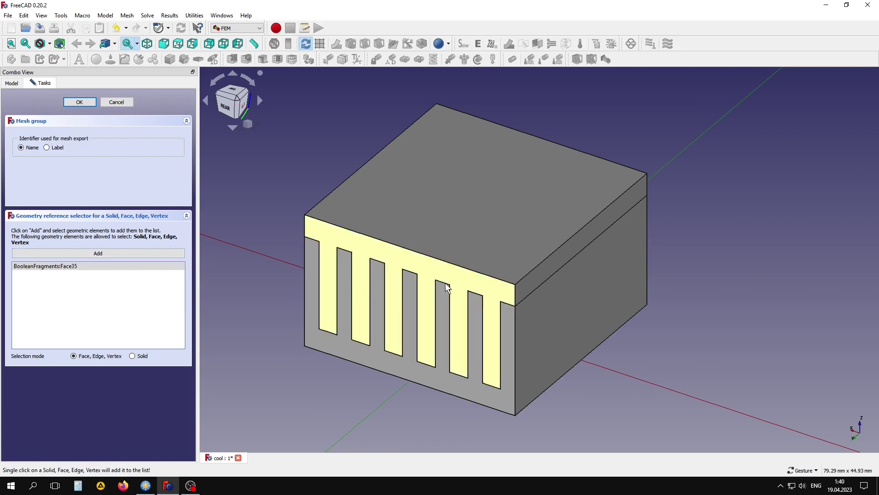
click(536, 275)
Add the other top-edge strip and second finned face, then confirm MeshGroup005.
drag(237, 353, 402, 353)
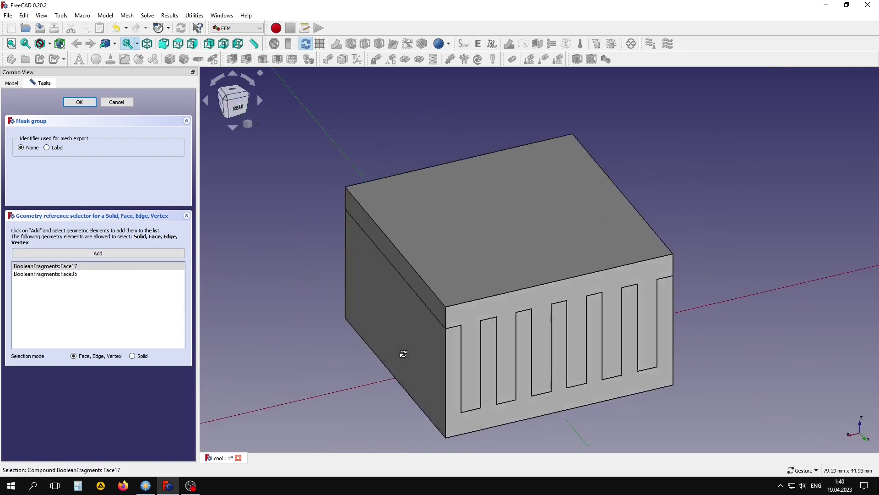
click(125, 250)
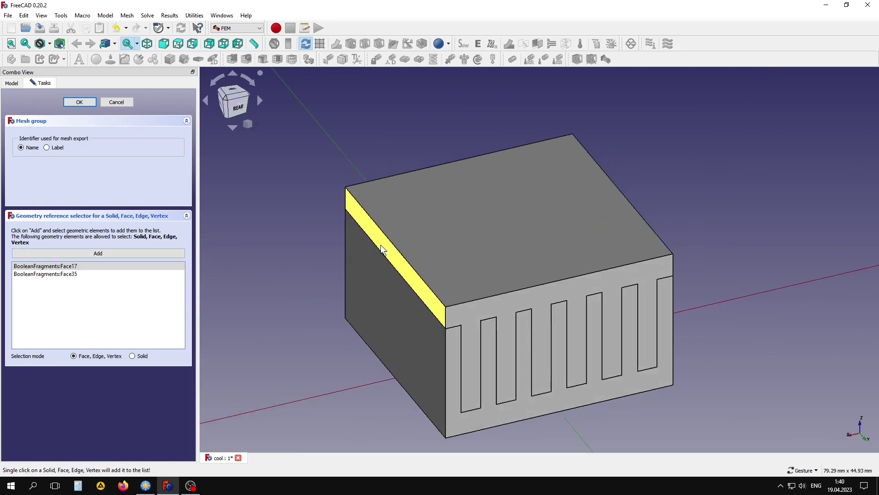
click(381, 244)
drag(224, 293, 408, 299)
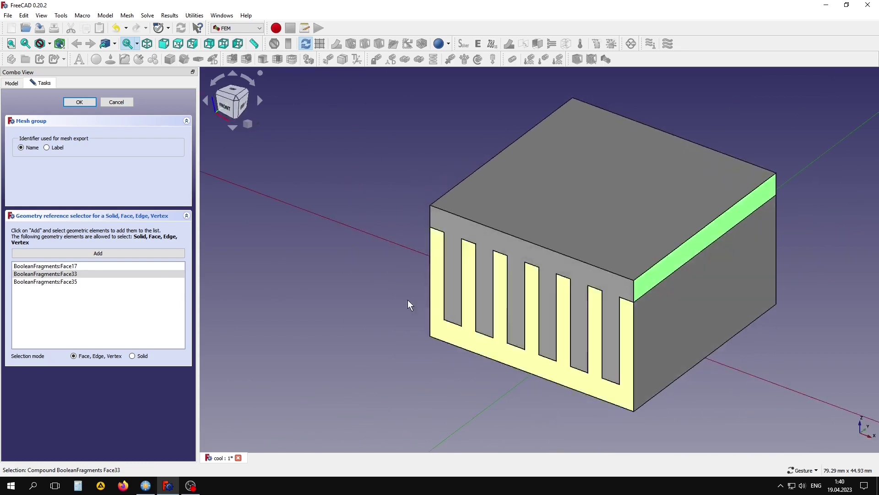
click(97, 253)
click(493, 244)
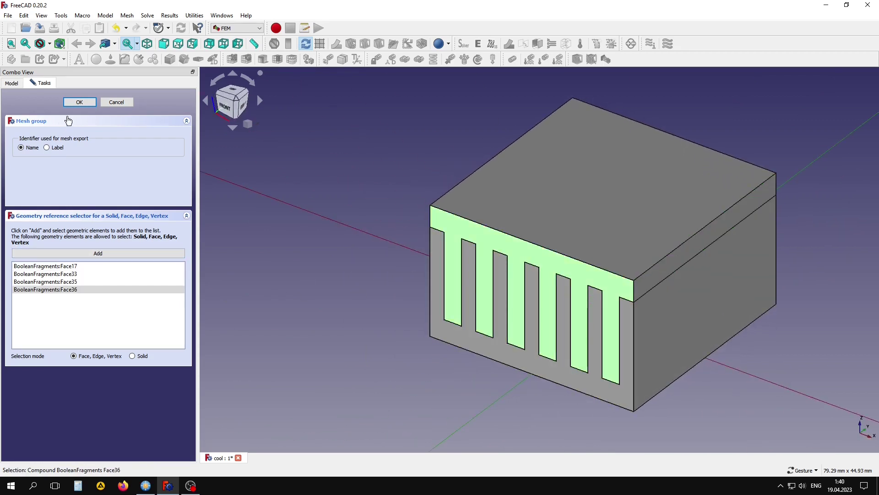
click(80, 103)
drag(581, 389, 632, 372)
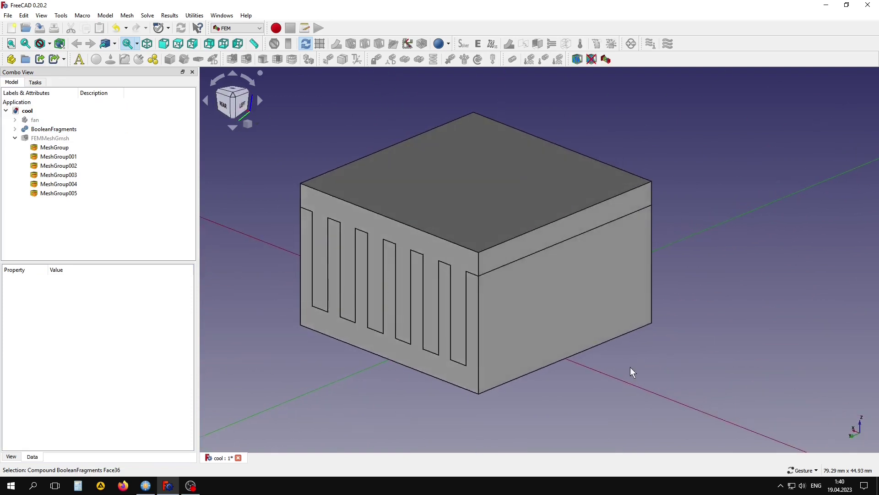
Create MeshGroup006 and add the heatsink base's finned and plain side faces.
click(50, 138)
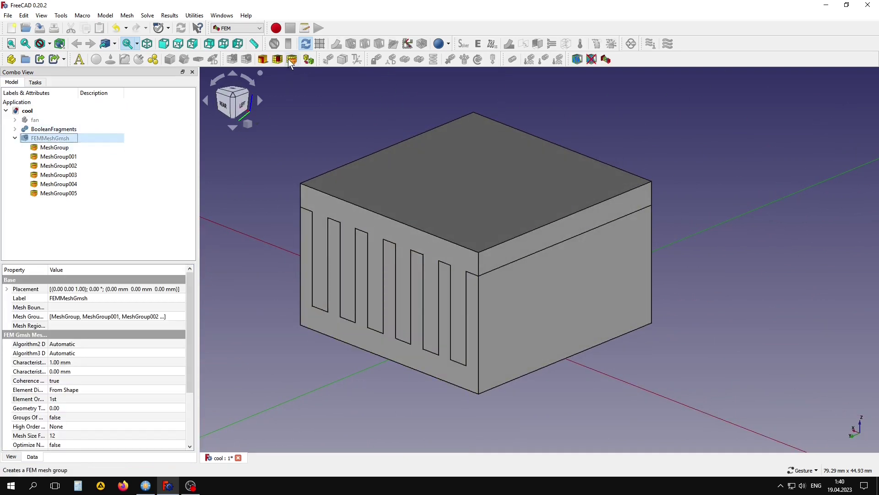
click(288, 59)
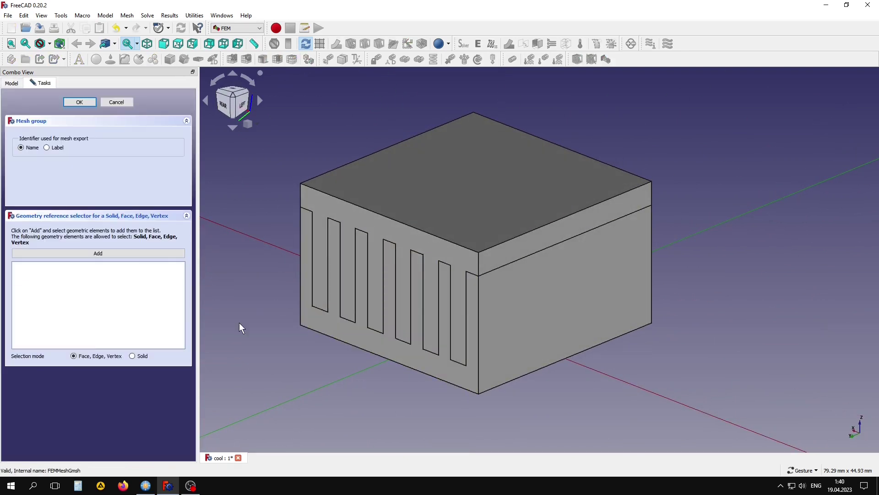
click(111, 251)
click(369, 341)
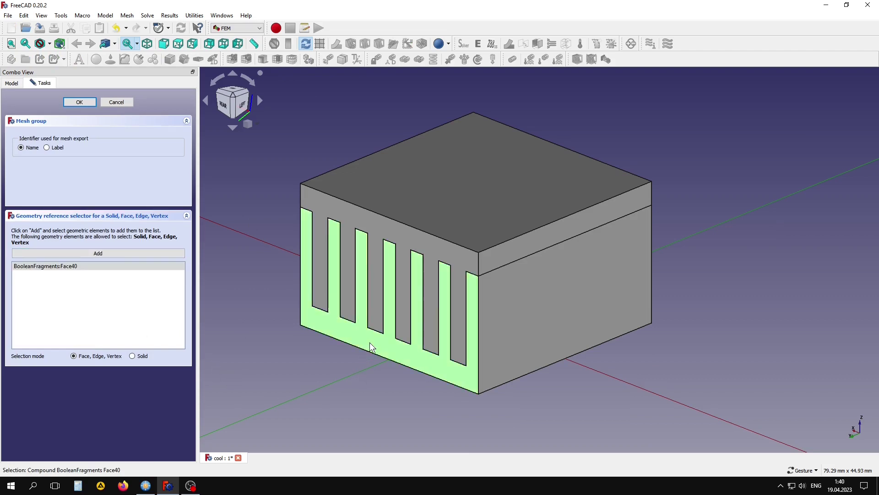
click(75, 252)
click(544, 316)
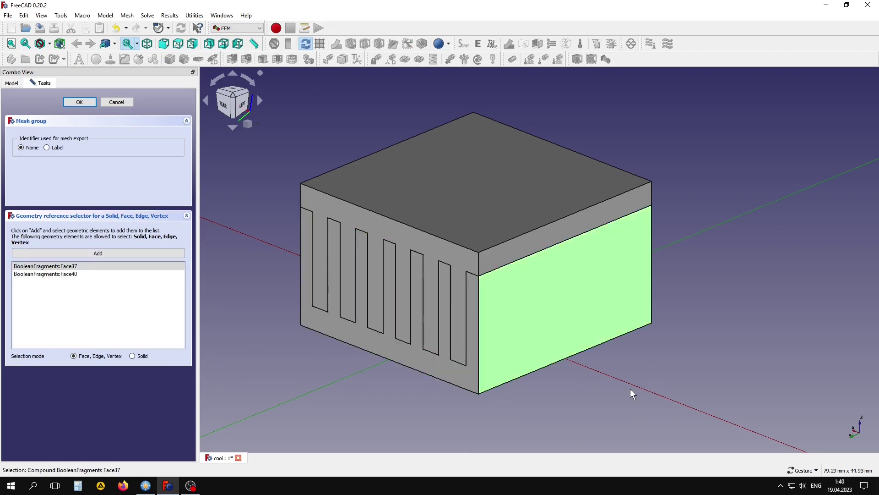
drag(630, 388, 379, 389)
click(100, 253)
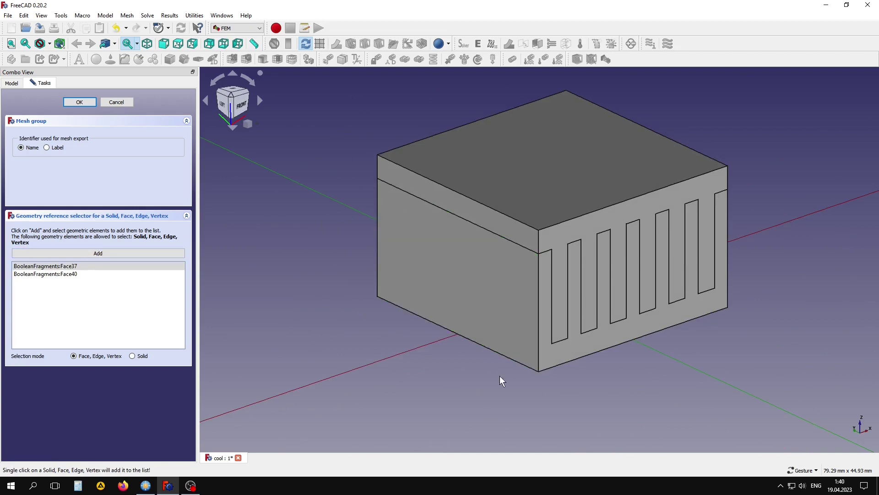
click(565, 353)
drag(512, 407, 462, 399)
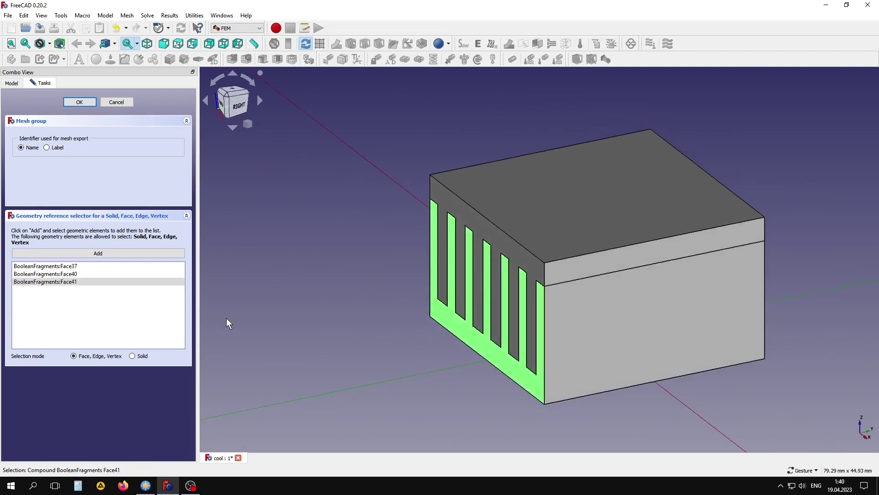
click(98, 253)
click(637, 348)
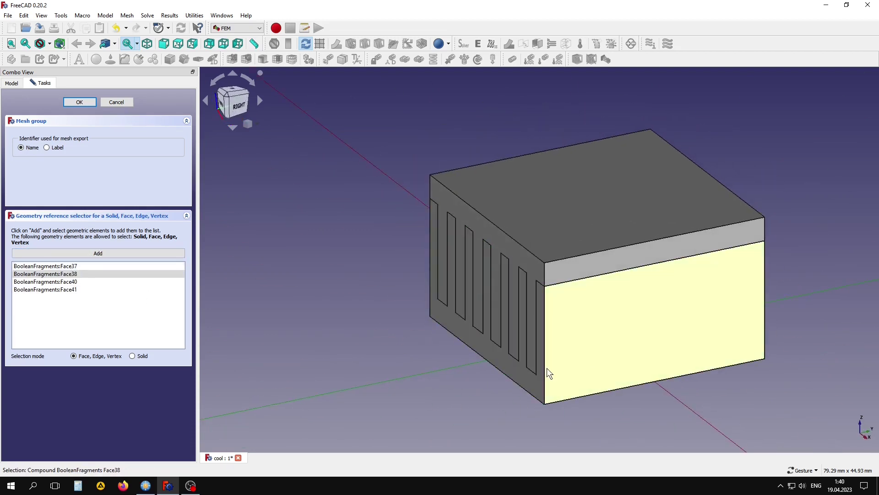
Add the bottom ledge faces Face1–Face4 to MeshGroup006 and confirm it.
drag(384, 386, 348, 293)
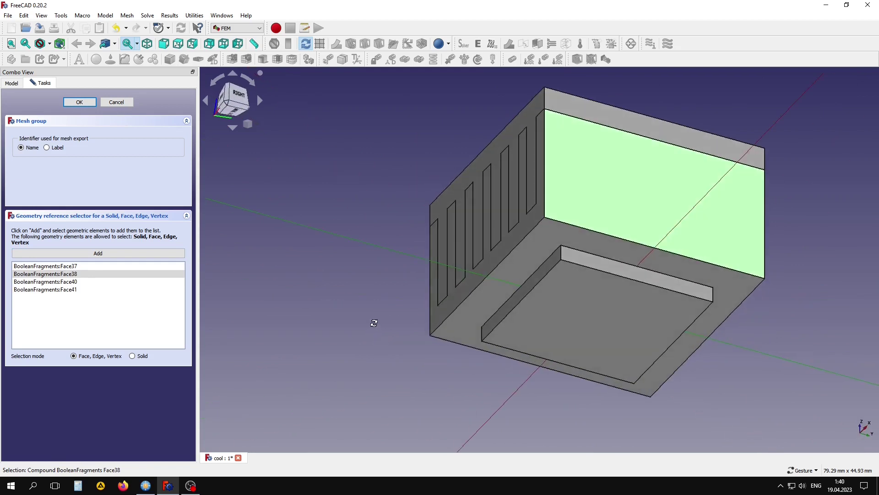
click(147, 258)
click(596, 262)
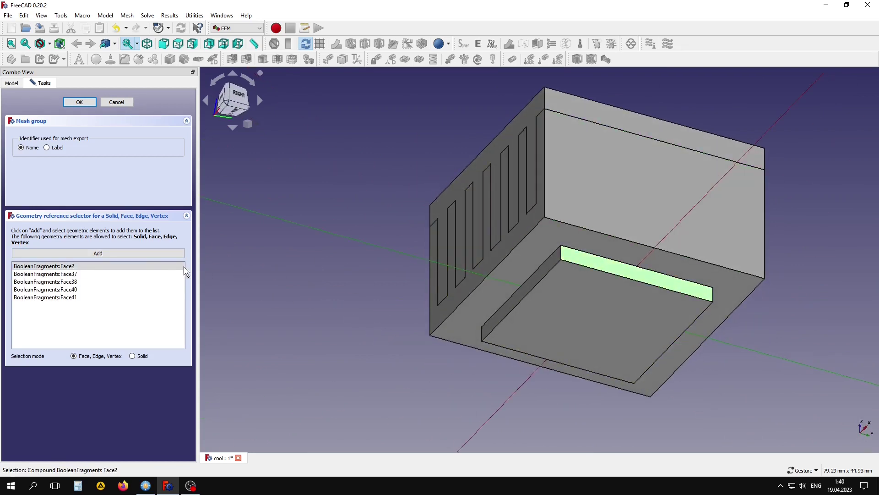
click(154, 254)
click(519, 294)
drag(520, 293, 595, 219)
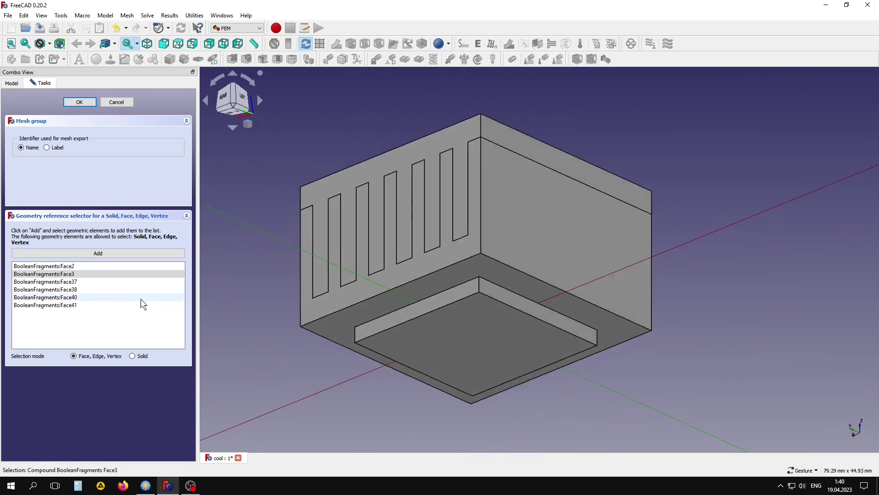
click(141, 254)
click(438, 301)
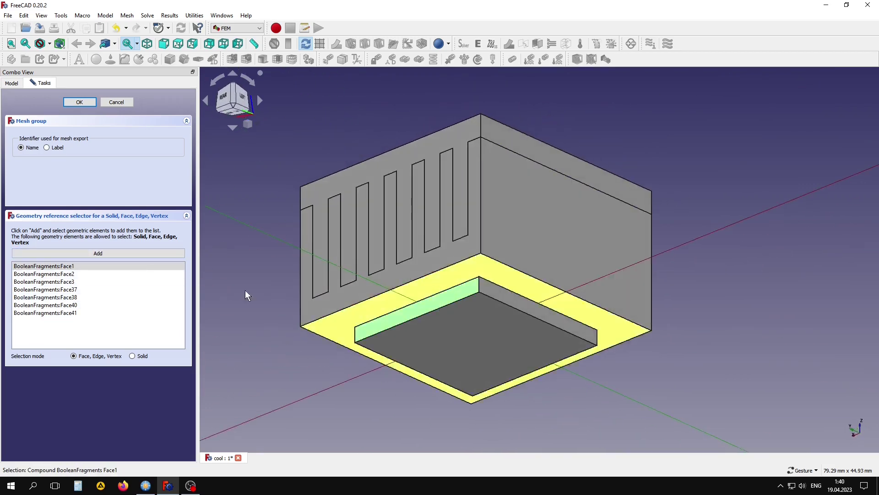
click(138, 254)
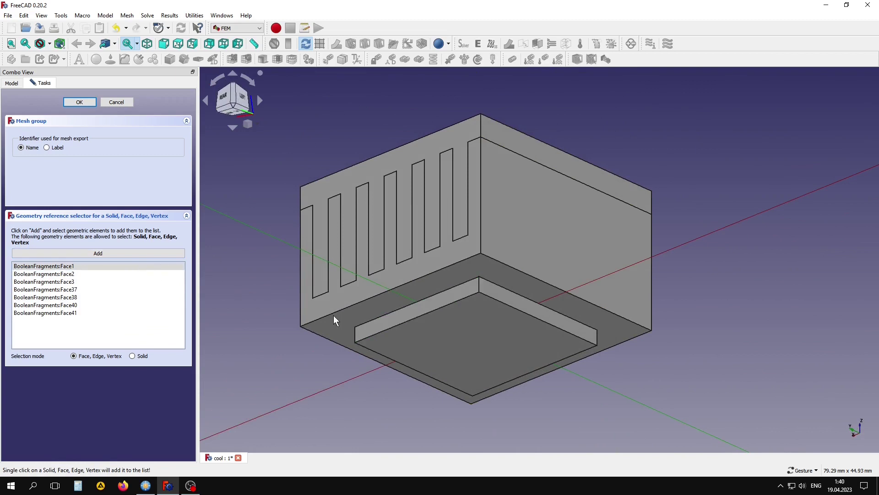
click(499, 292)
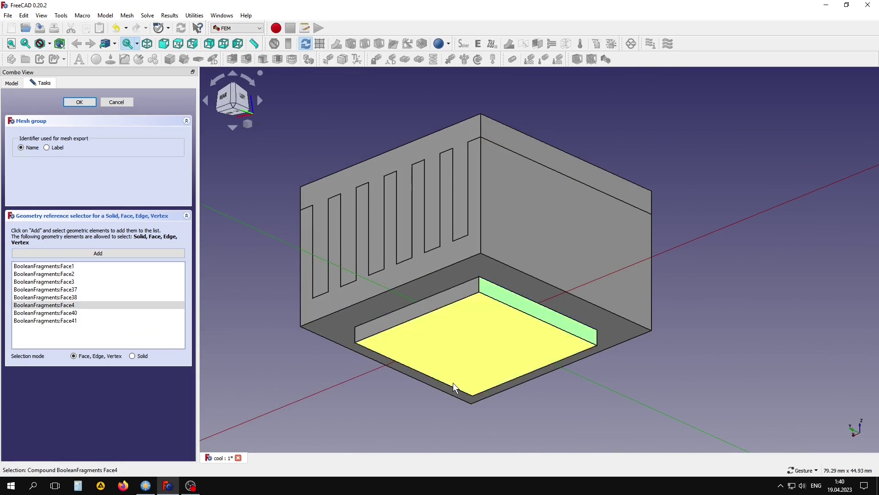
click(79, 102)
drag(413, 108, 436, 190)
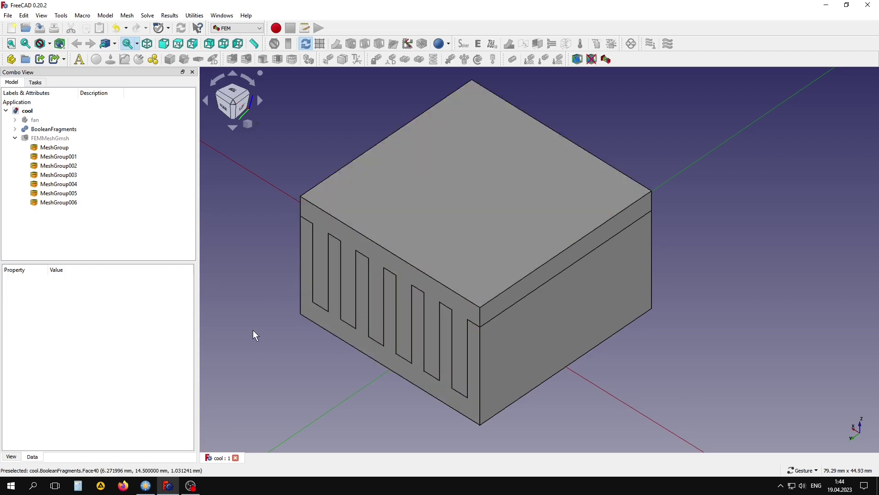
Cut the heatsink with a tilted clipping plane to expose the fin gaps, viewed from the rear.
click(578, 61)
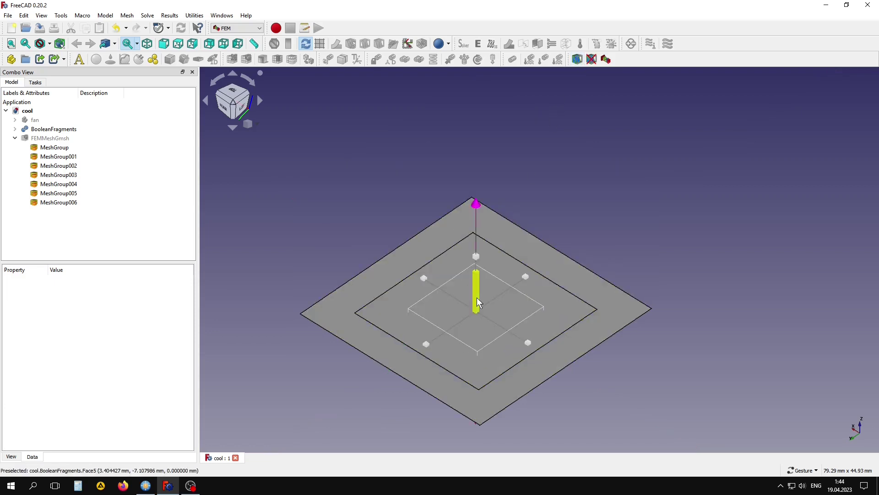
drag(478, 302, 475, 186)
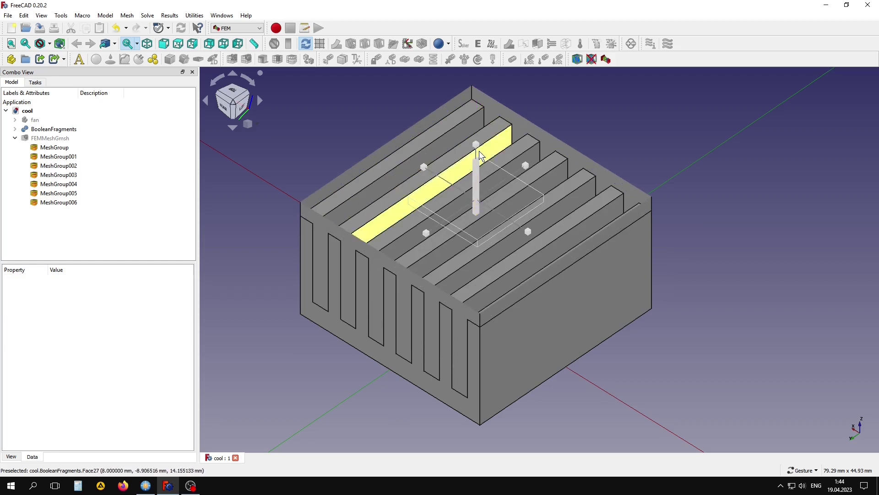
drag(477, 153, 444, 194)
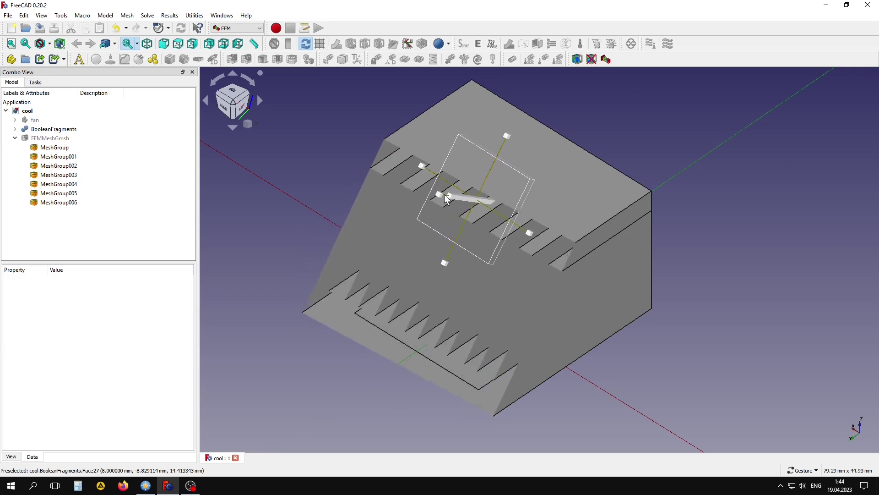
drag(507, 136, 499, 158)
drag(315, 440, 465, 403)
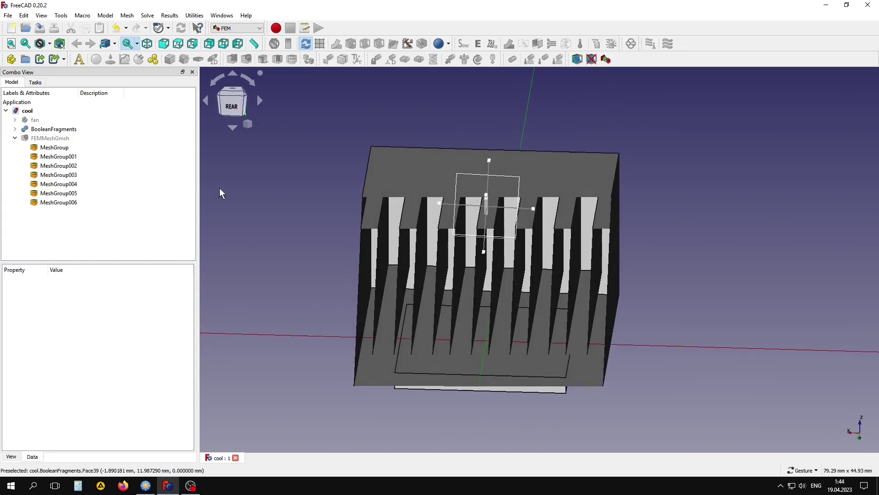
Create MeshGroup007 and add fin-slot faces Face32, Face28, Face24, Face10 and Face20.
click(50, 138)
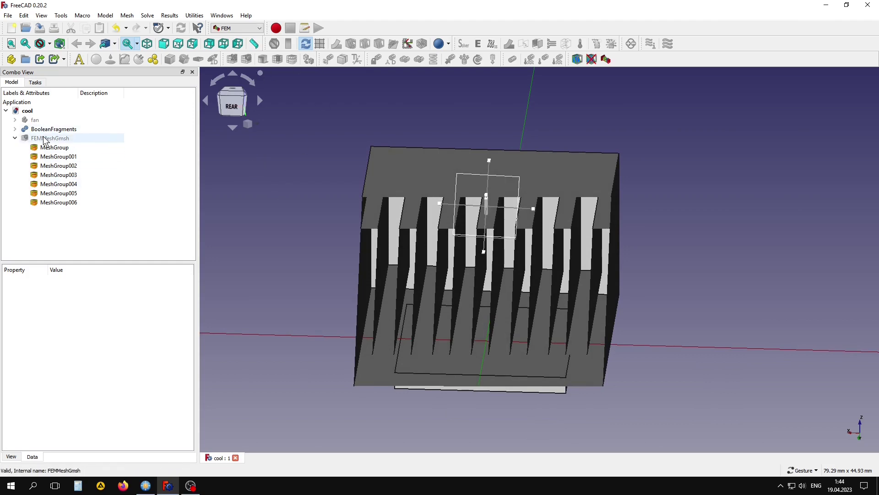
click(292, 59)
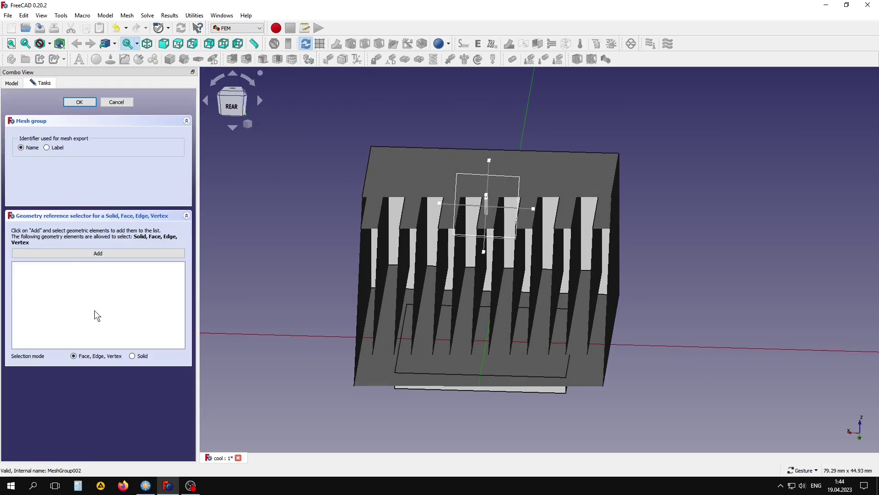
click(91, 255)
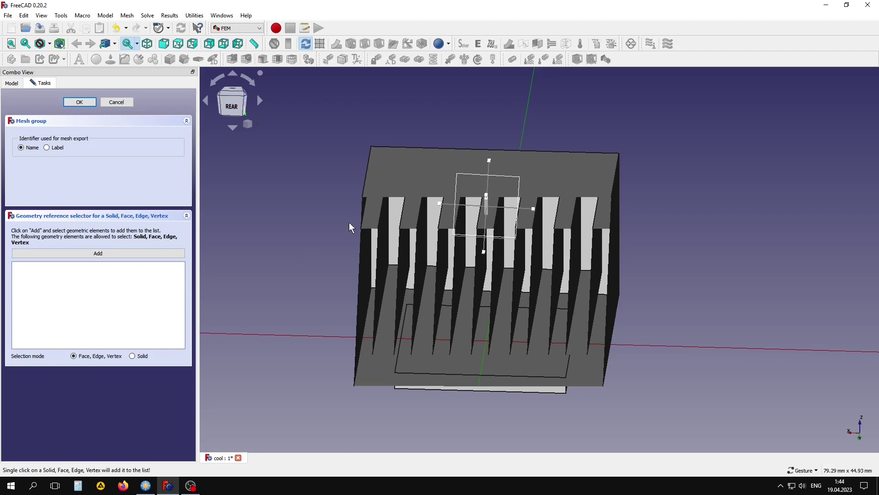
click(372, 223)
click(166, 254)
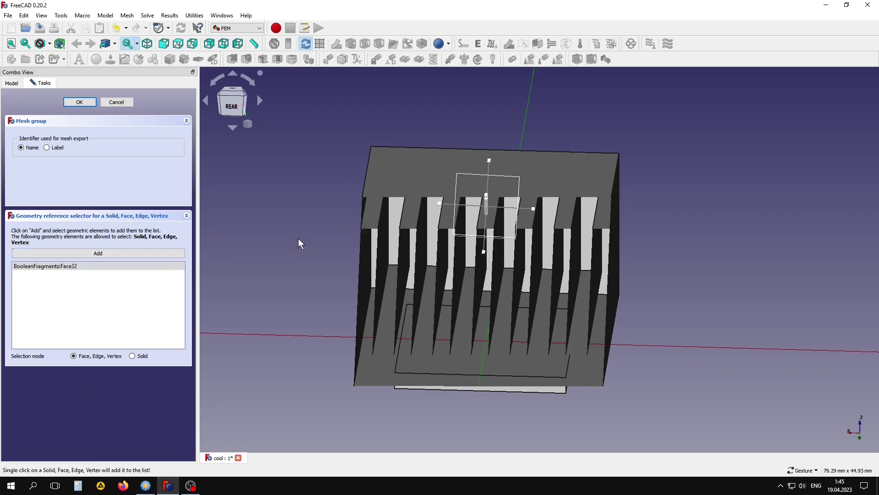
click(411, 213)
click(164, 254)
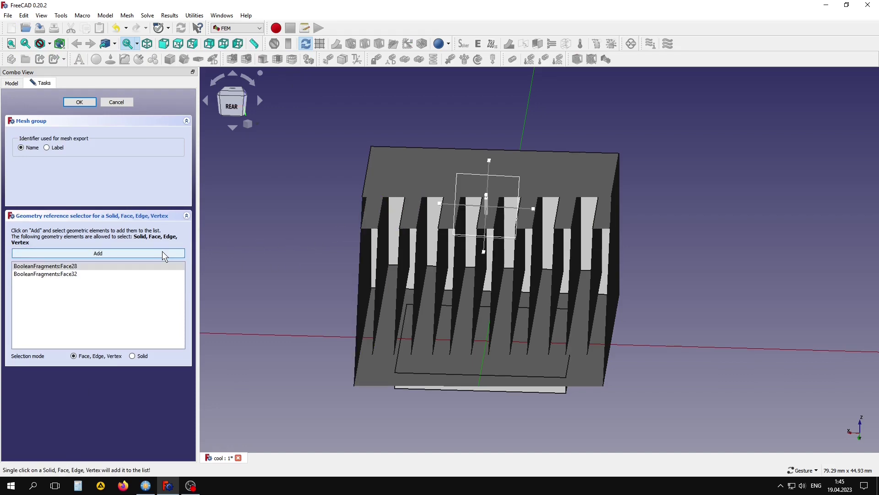
click(452, 226)
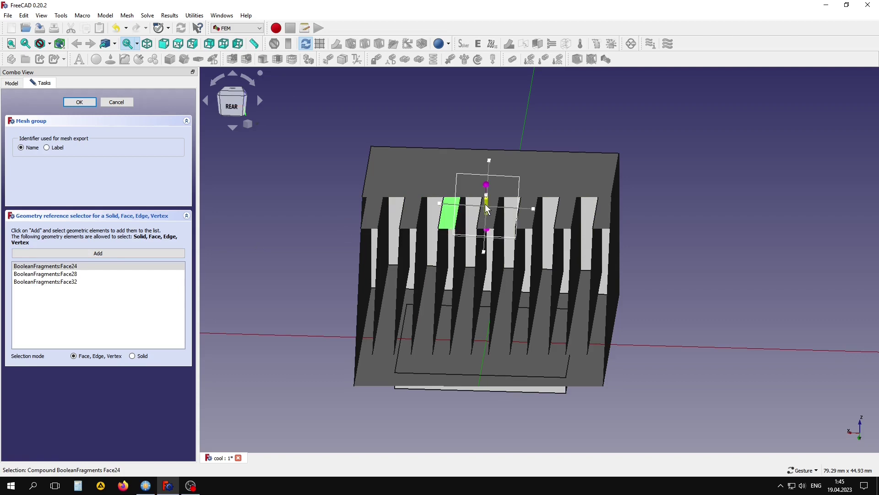
drag(486, 207, 489, 193)
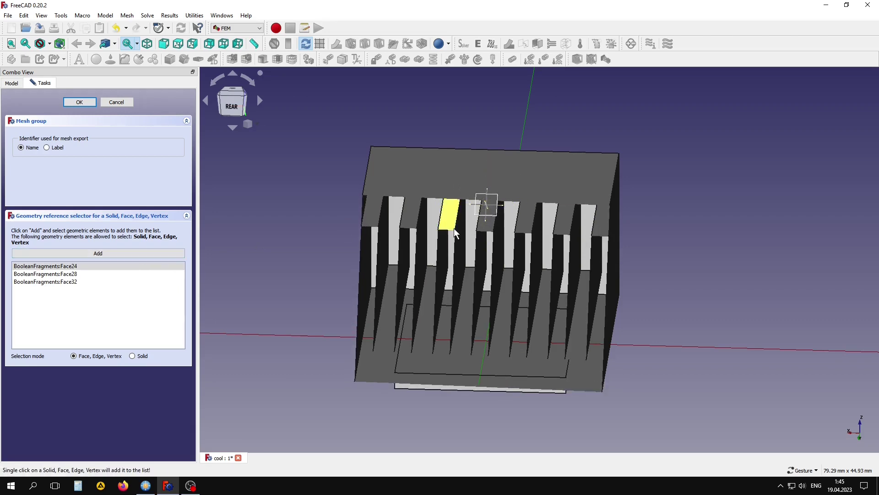
click(488, 219)
click(526, 218)
Add more fin-slot and fin side faces, including Face7, Face13, Face15 and Face19.
click(572, 225)
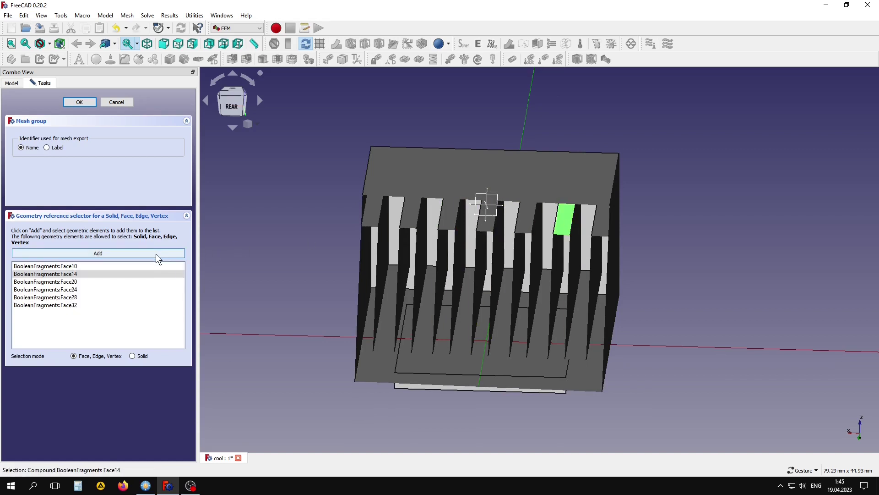
click(601, 221)
click(383, 238)
click(403, 256)
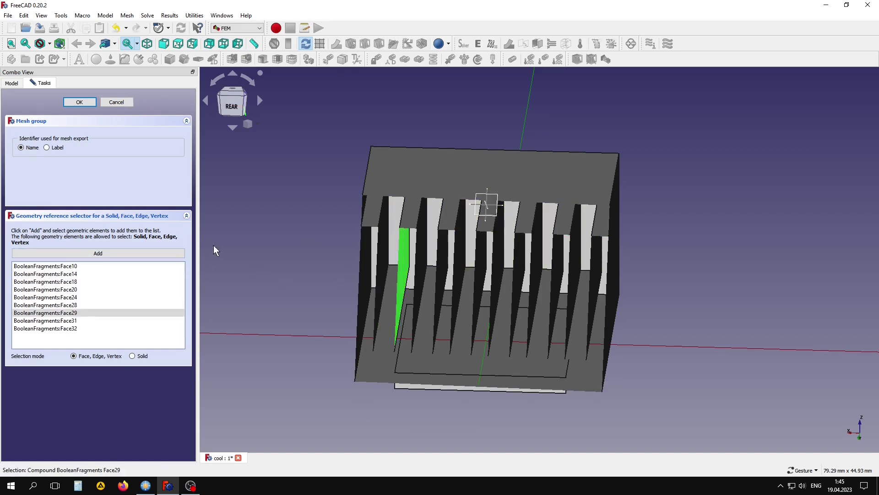
click(420, 238)
click(442, 249)
click(472, 220)
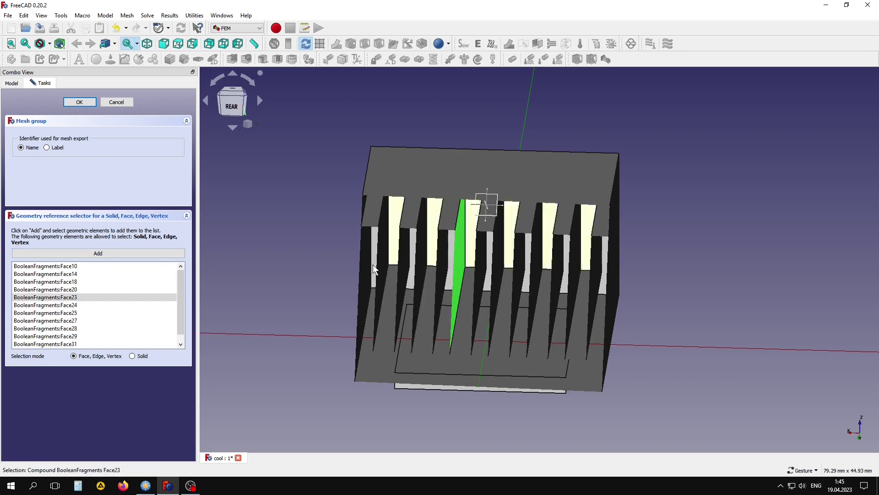
click(499, 220)
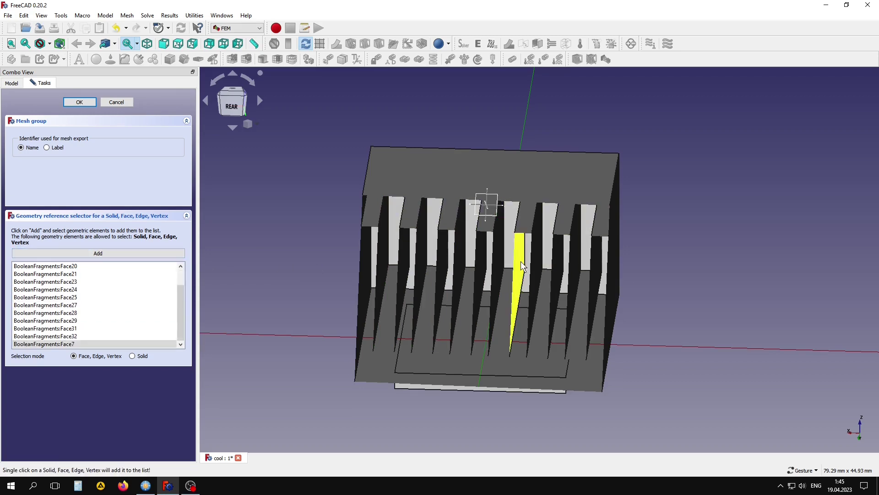
click(531, 247)
click(557, 280)
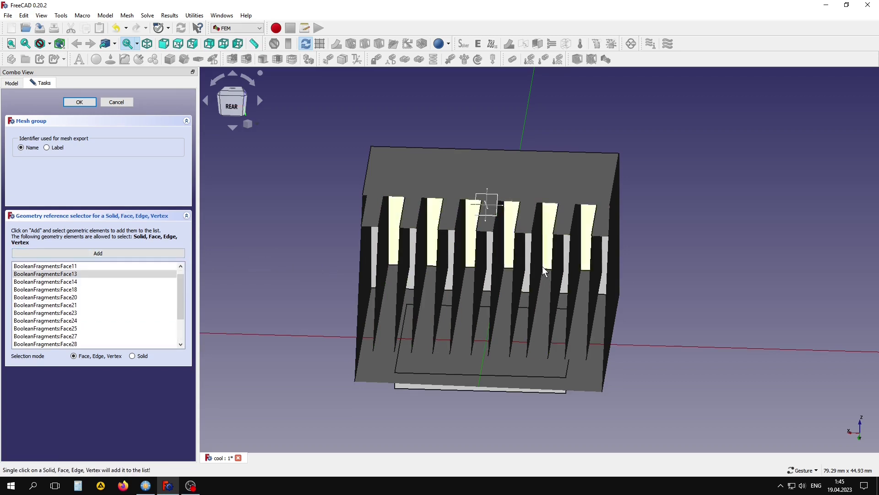
click(576, 275)
click(595, 275)
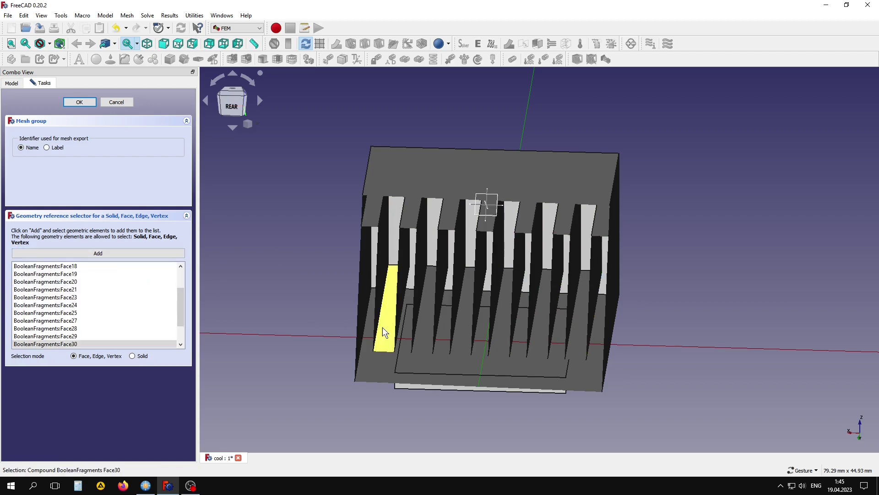
Add the outer fin faces Face30, Face22, Face12 and Face16, then confirm MeshGroup007.
click(386, 311)
click(423, 316)
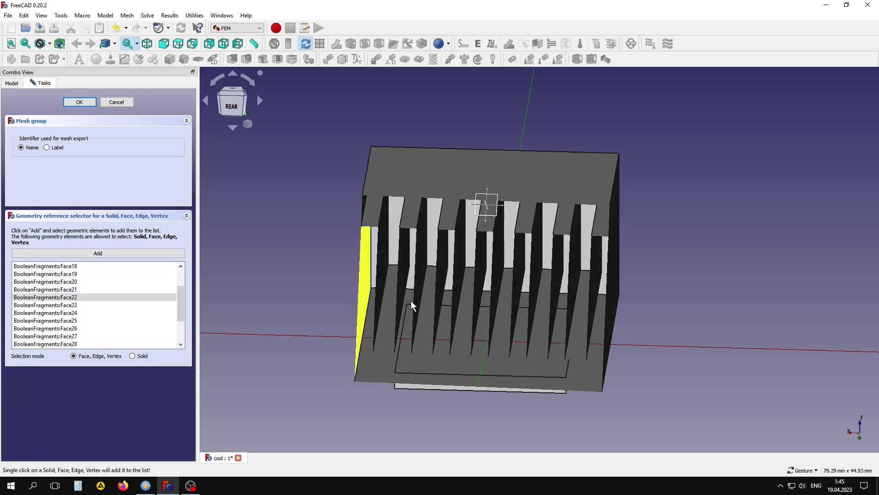
click(501, 312)
click(540, 316)
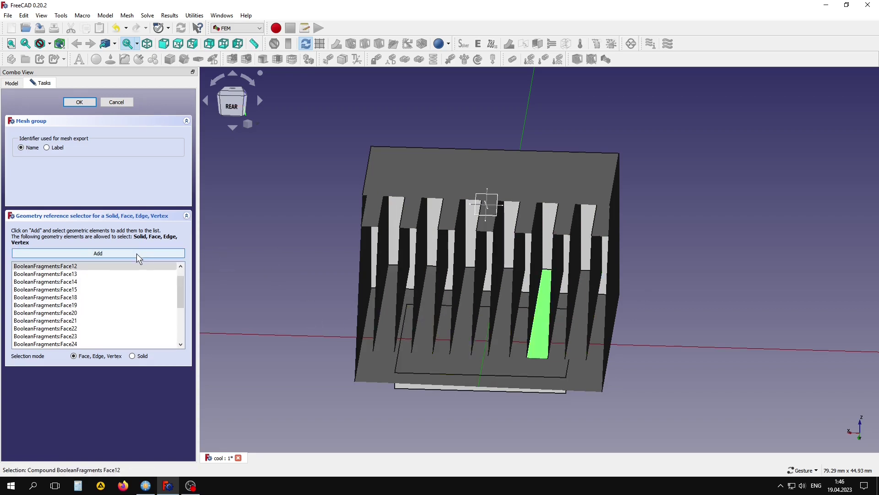
click(578, 316)
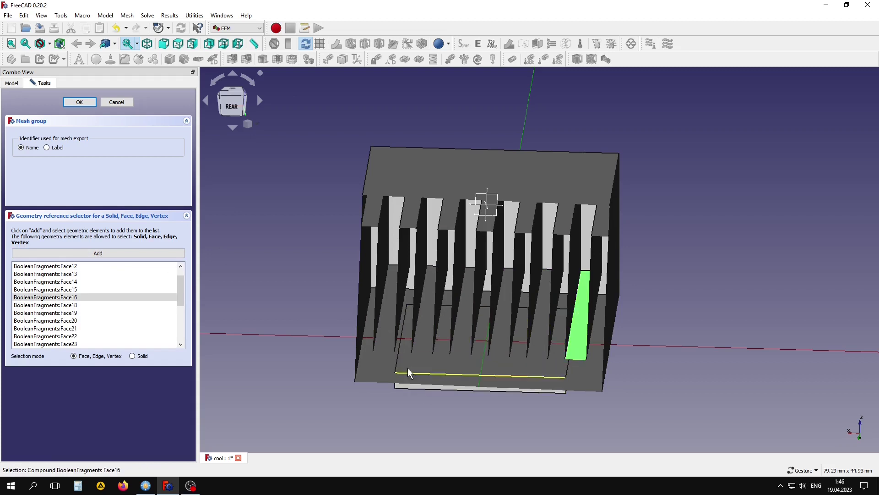
click(77, 103)
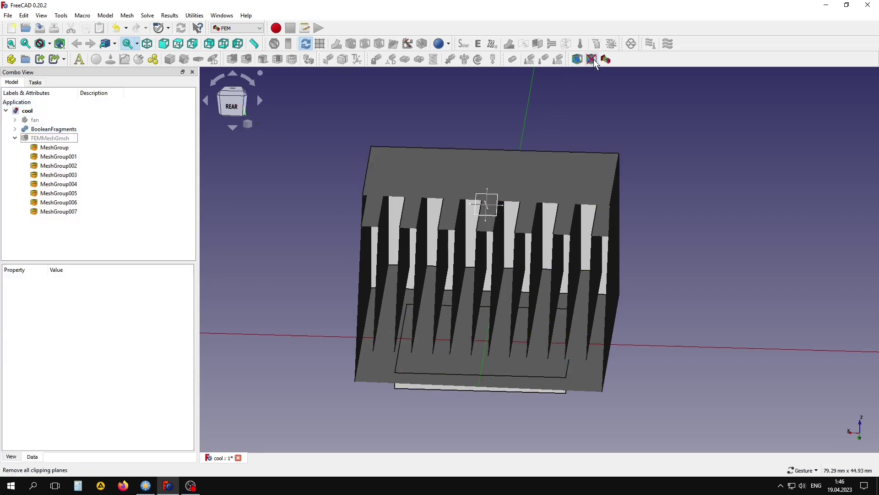
drag(595, 91, 633, 167)
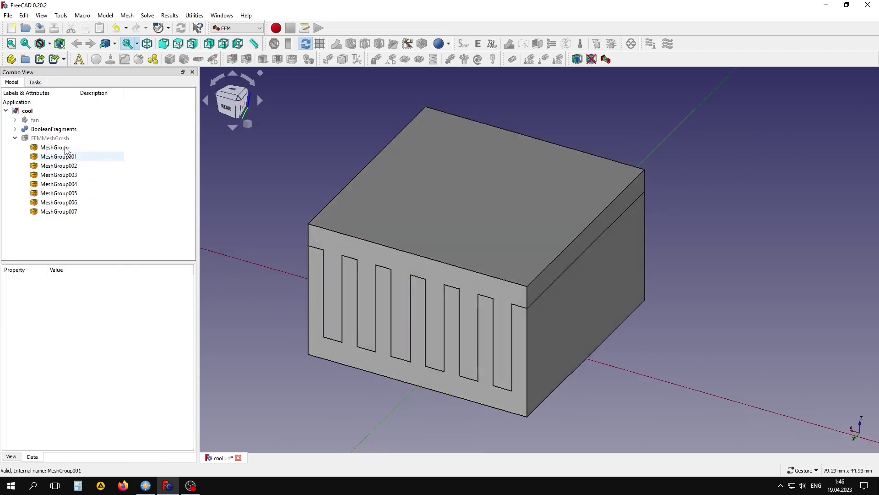
Rerun Gmsh on FEMMeshGmsh at 1.00 mm maximum element size and accept the new mesh.
double_click(52, 137)
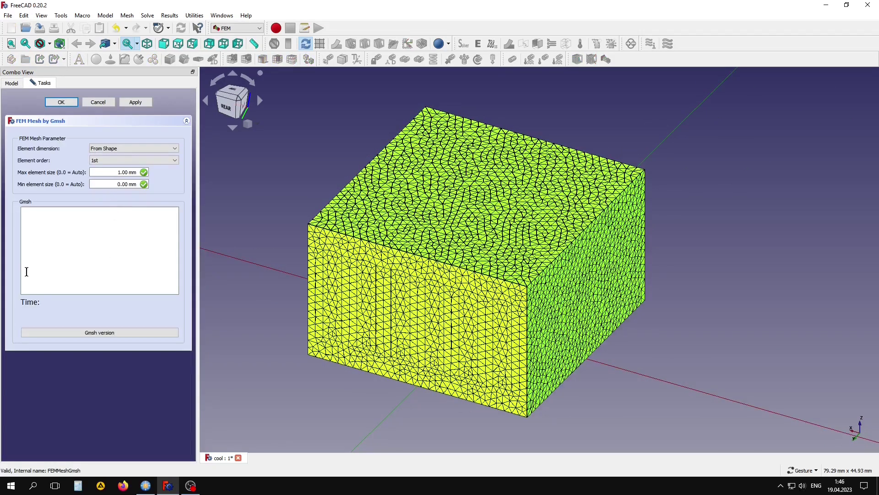
click(141, 103)
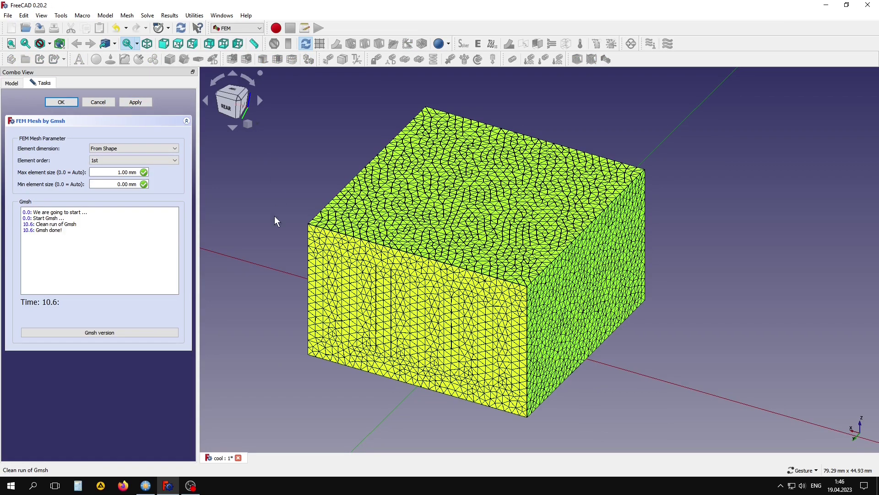
click(62, 102)
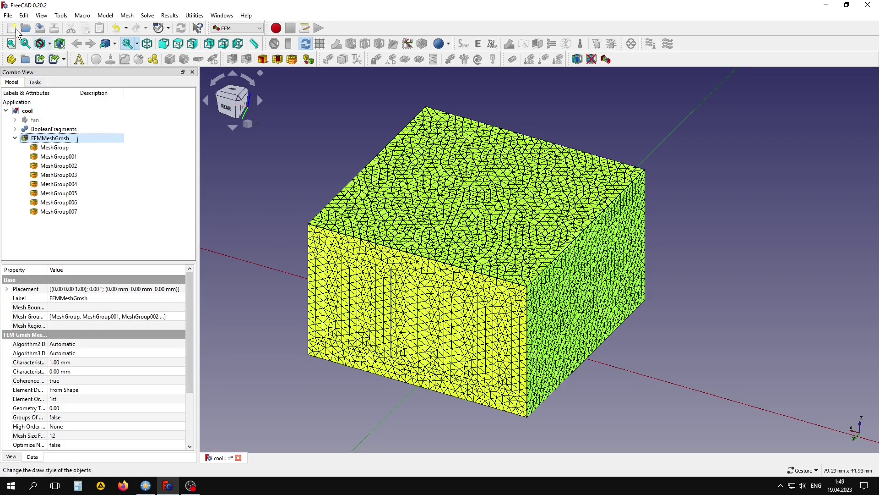
click(8, 15)
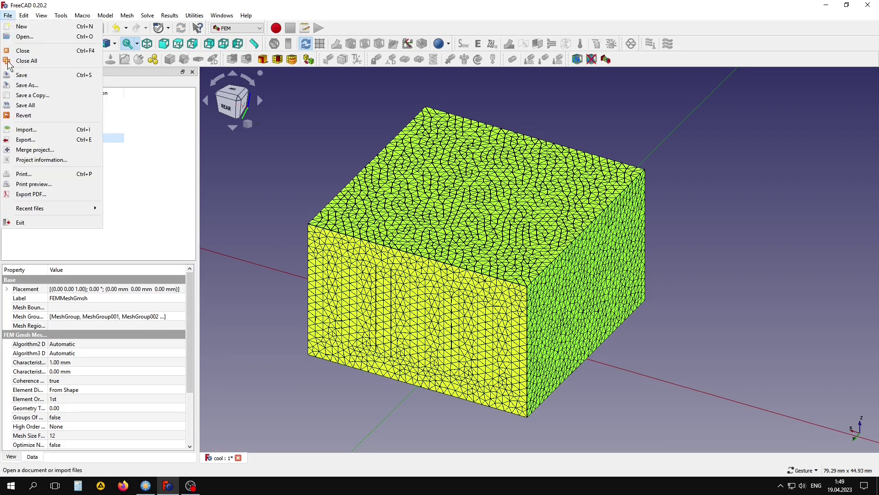
Export the mesh in FEM mesh format as cool.unv into D:\test\elmer.
click(20, 140)
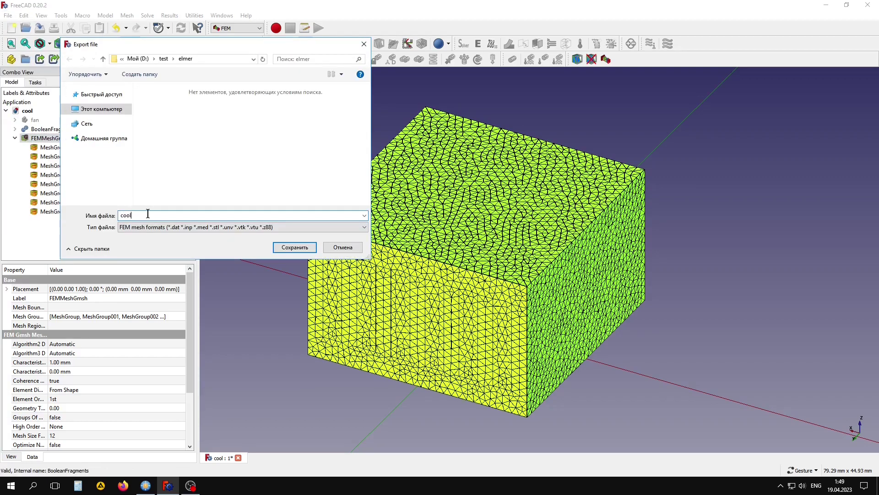
click(152, 227)
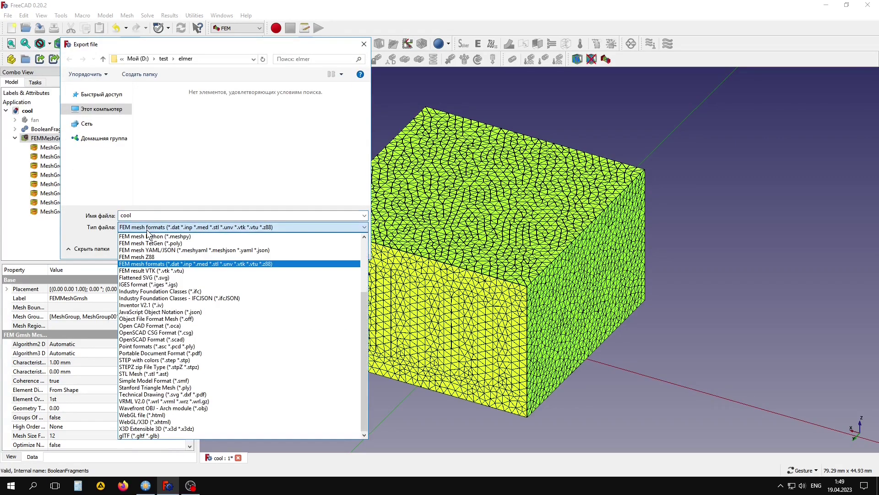
click(202, 264)
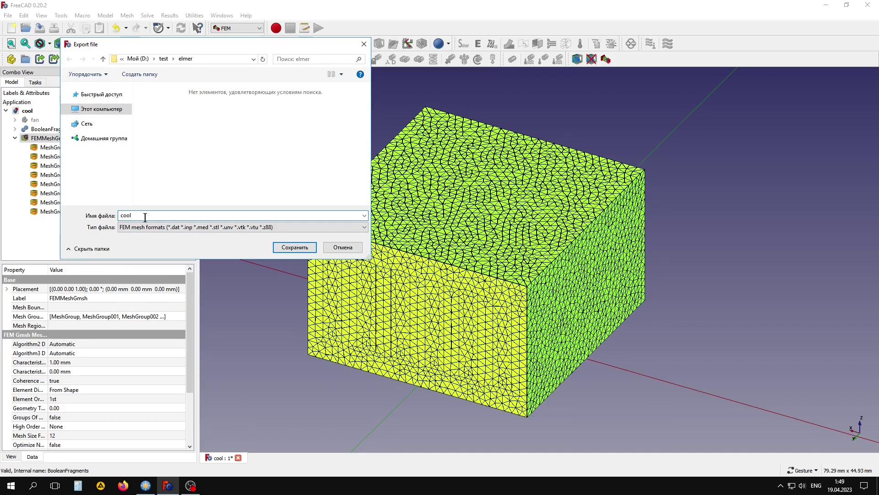
text(.)
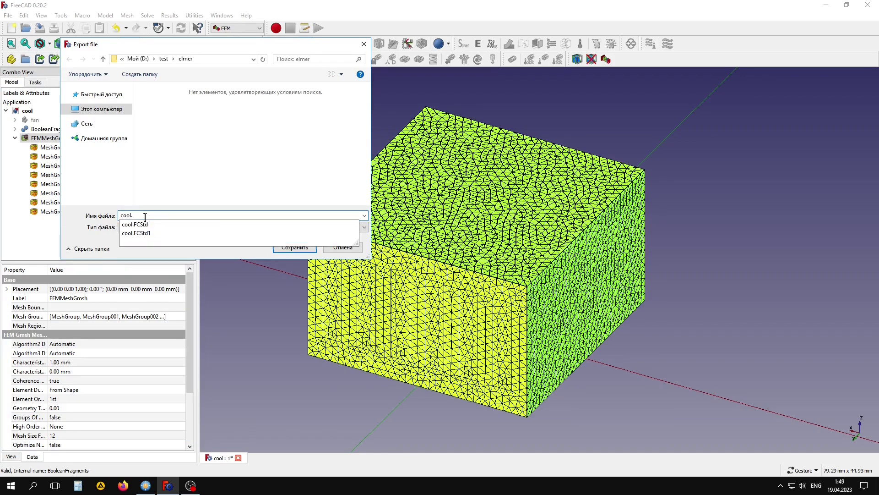
text(unv)
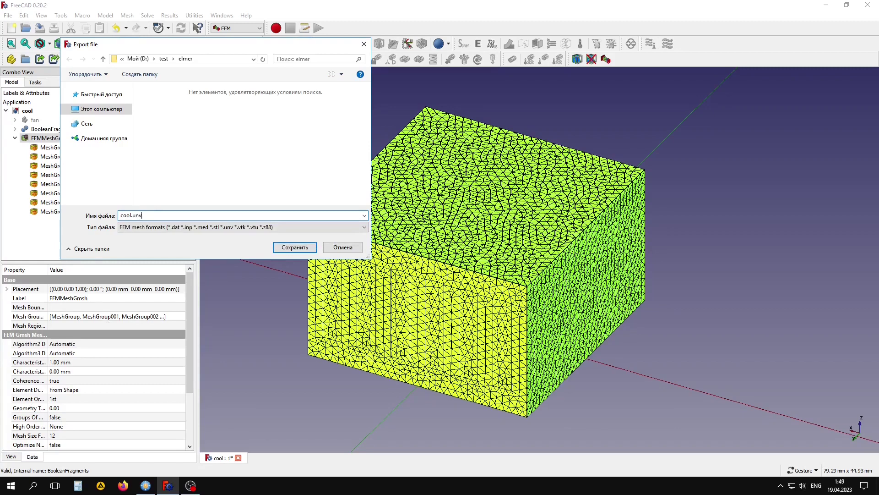
click(302, 248)
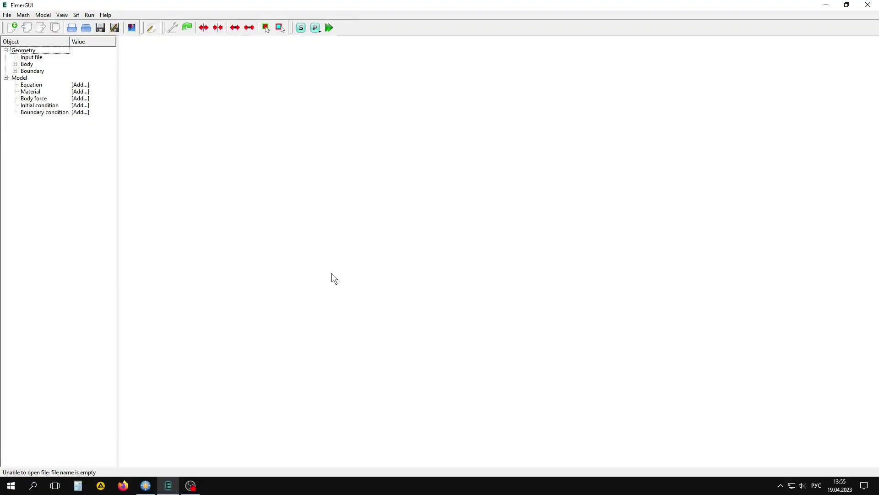
Open cool.unv from D:\test\elmer as the geometry input and orbit the heatsink mesh into 3-D.
click(73, 28)
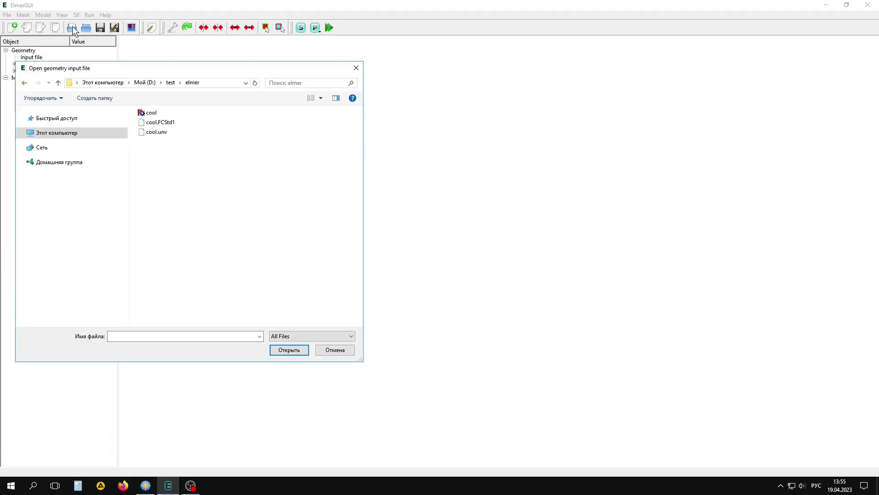
click(158, 133)
click(286, 351)
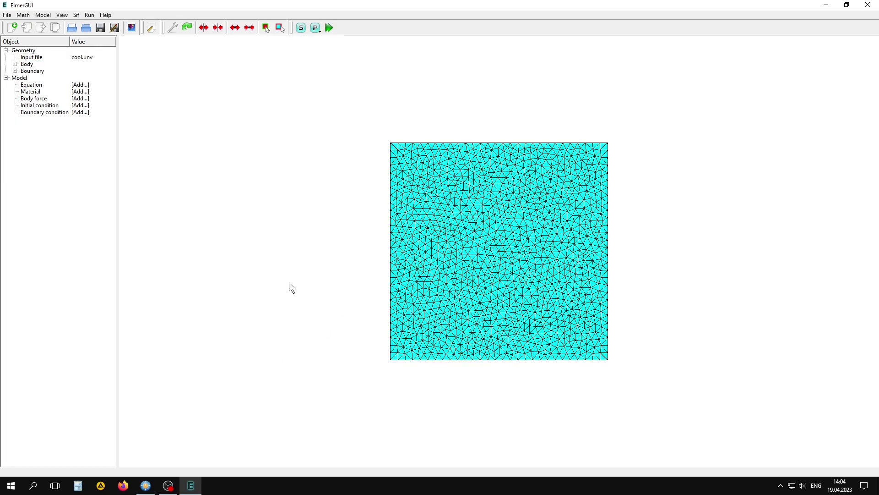
drag(290, 286, 284, 215)
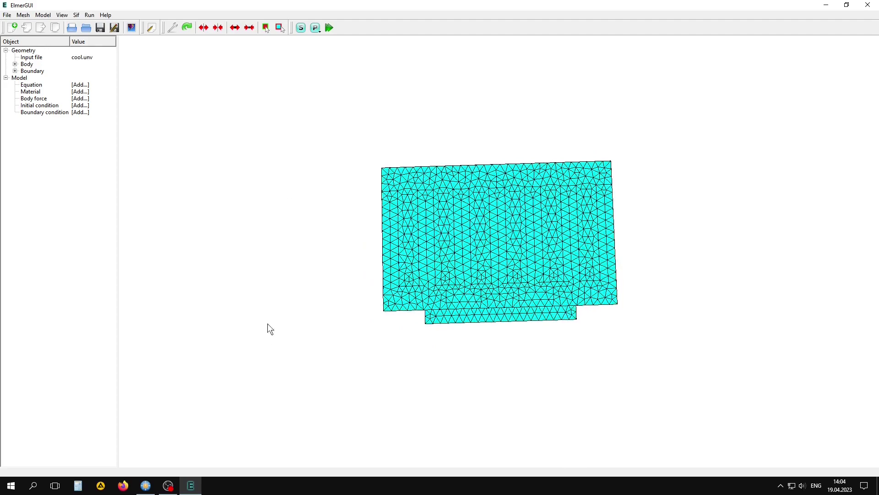
Expand the Body and Boundary lists and highlight Body Properties 1 and 3 on the mesh.
drag(267, 312, 192, 236)
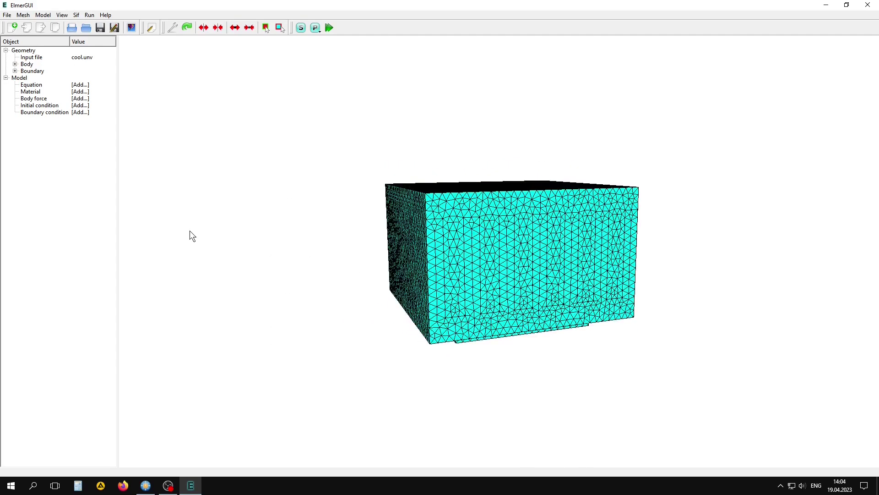
click(15, 64)
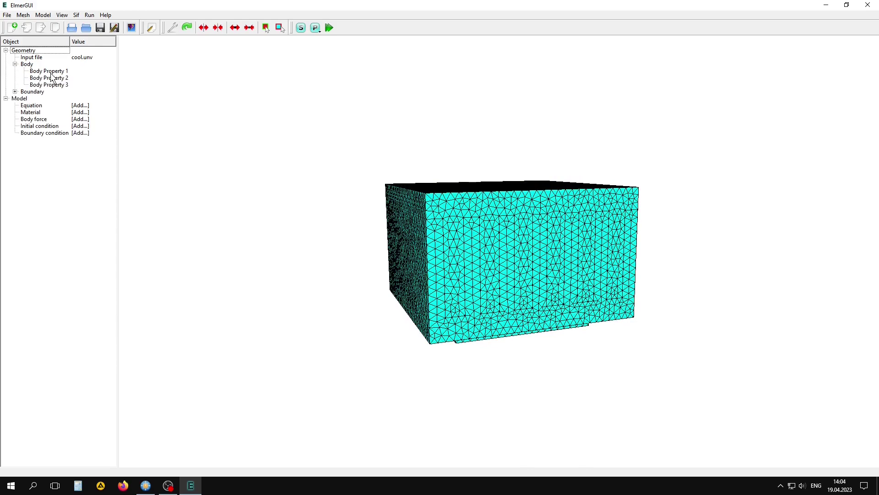
drag(133, 143, 314, 194)
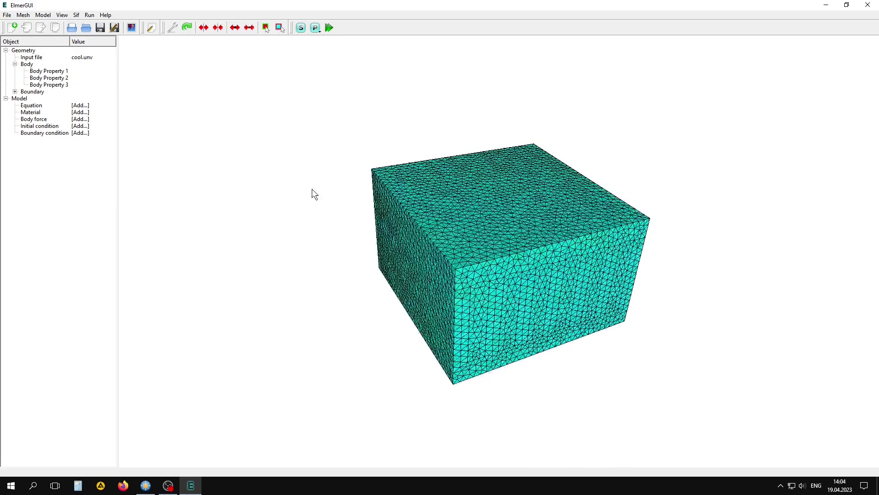
click(52, 71)
drag(212, 260, 131, 220)
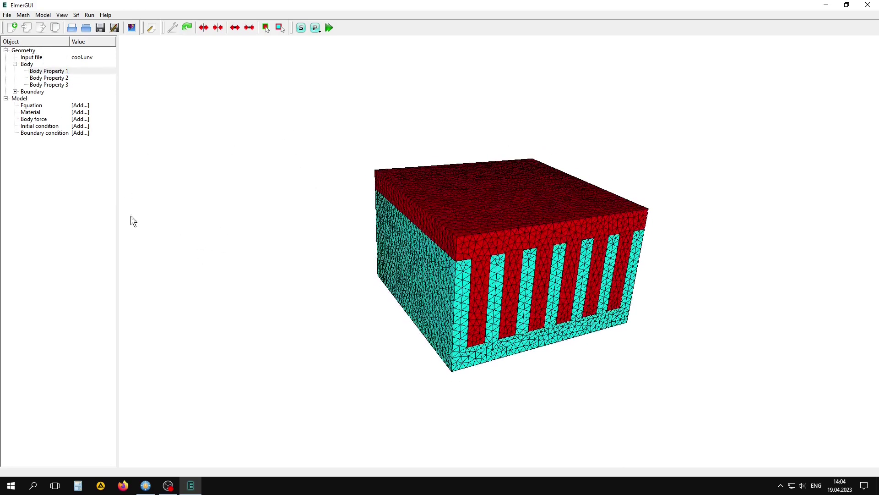
click(14, 92)
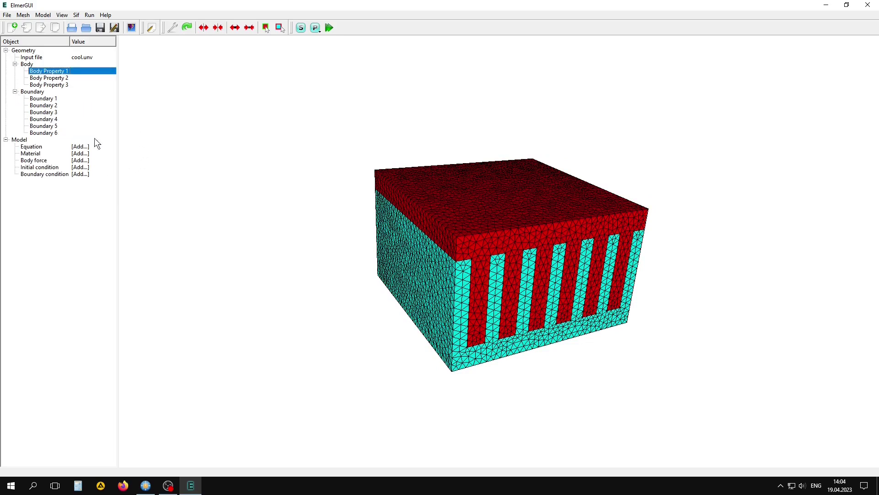
drag(302, 343, 17, 105)
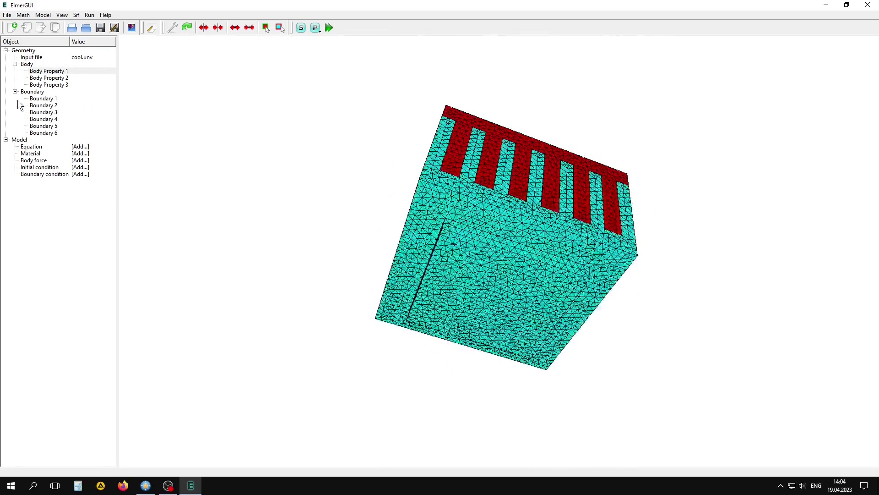
click(49, 85)
drag(257, 146, 234, 182)
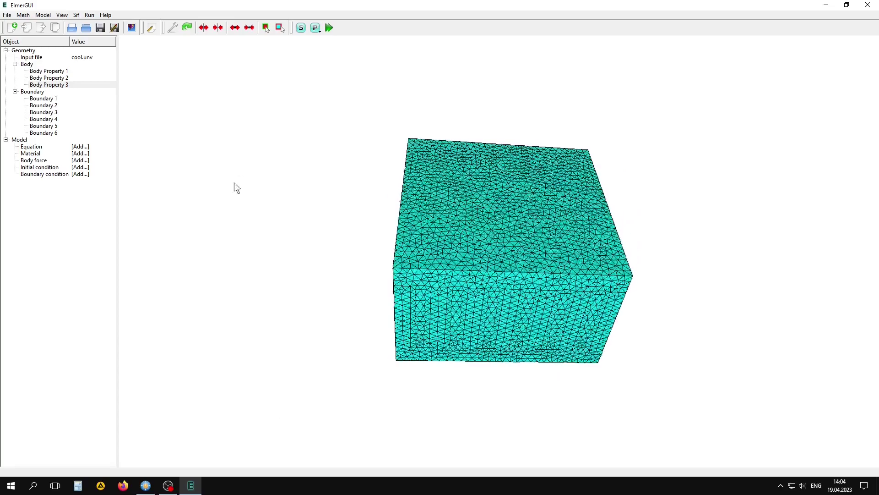
Hide Boundary 1, the top face, and highlight Body Property 2, the fins.
click(43, 99)
click(66, 16)
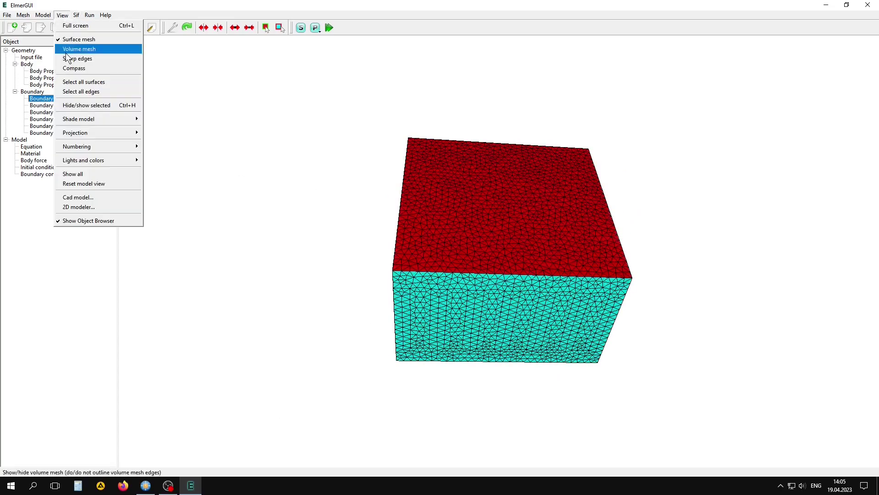
click(76, 105)
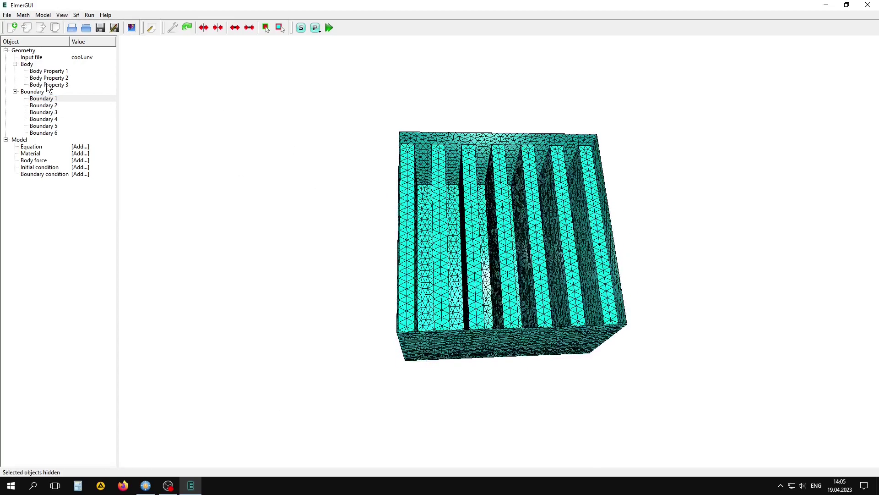
click(49, 78)
drag(319, 206, 307, 255)
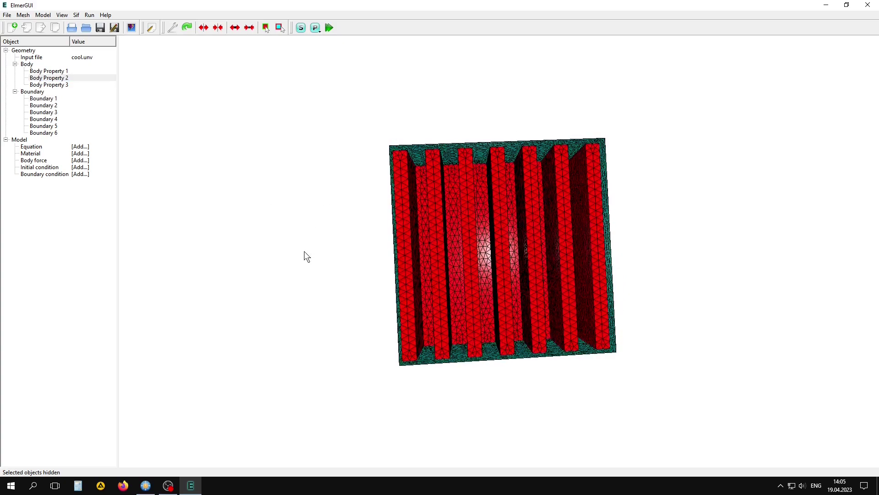
drag(304, 356, 292, 208)
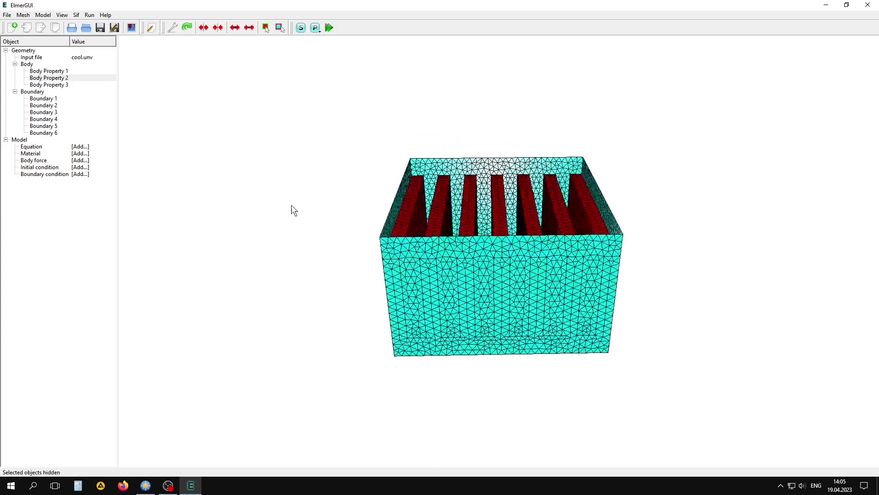
click(64, 14)
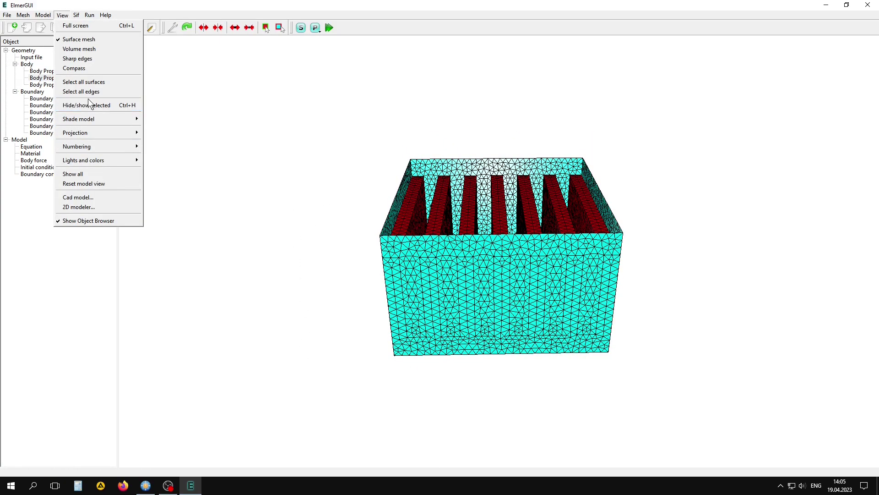
Show all surfaces again and highlight Boundaries 1 and 2 on the mesh.
click(74, 174)
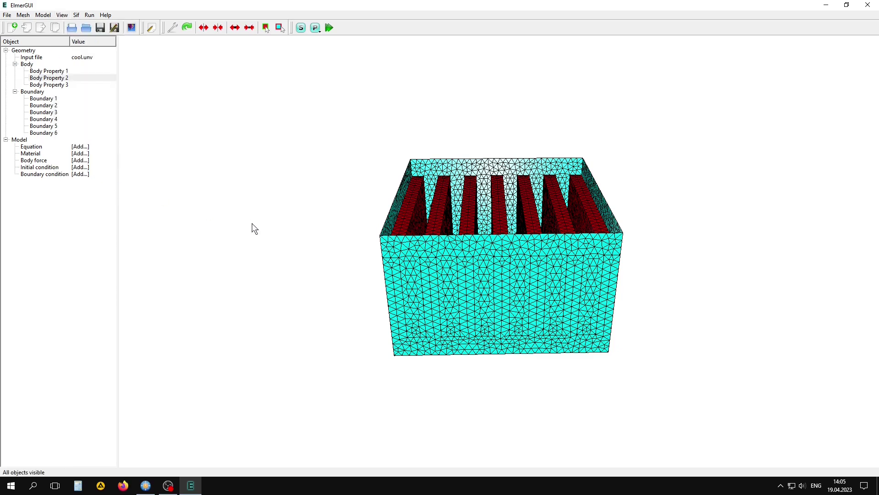
mouse_move(251, 224)
mouse_down()
mouse_move(323, 208)
mouse_move(254, 233)
mouse_up()
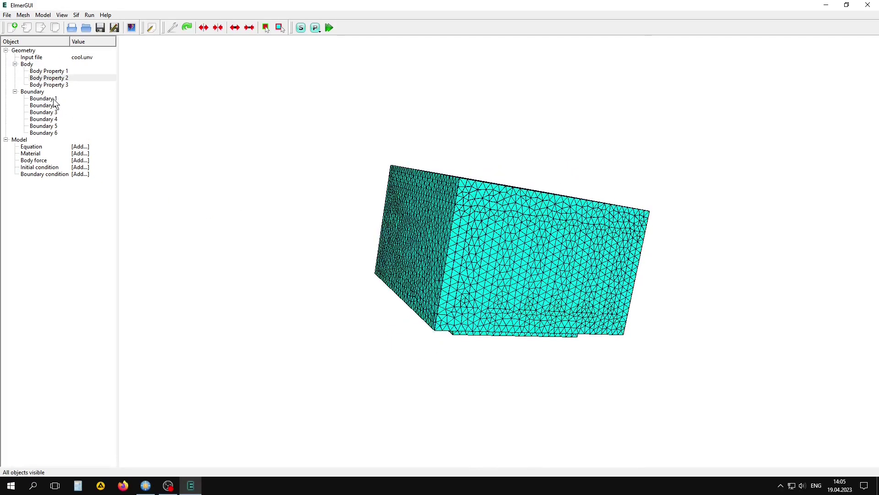
drag(320, 167, 279, 238)
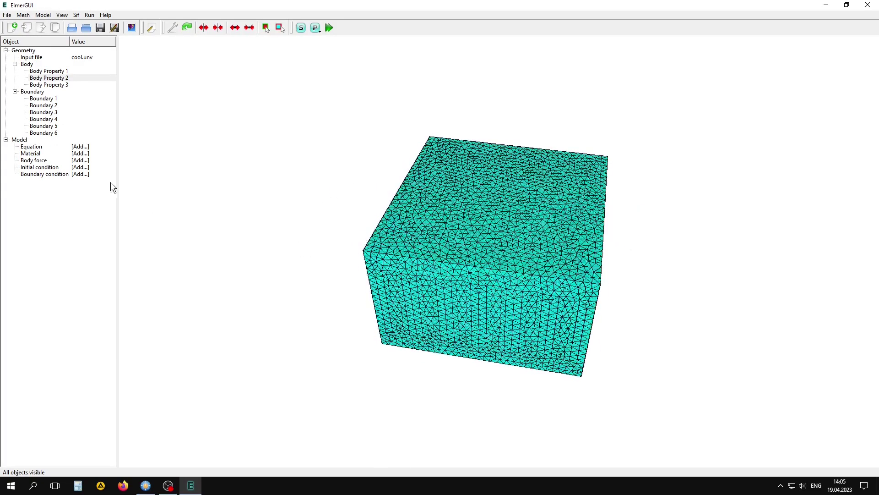
click(41, 99)
drag(273, 174, 308, 189)
click(44, 106)
drag(182, 183, 259, 143)
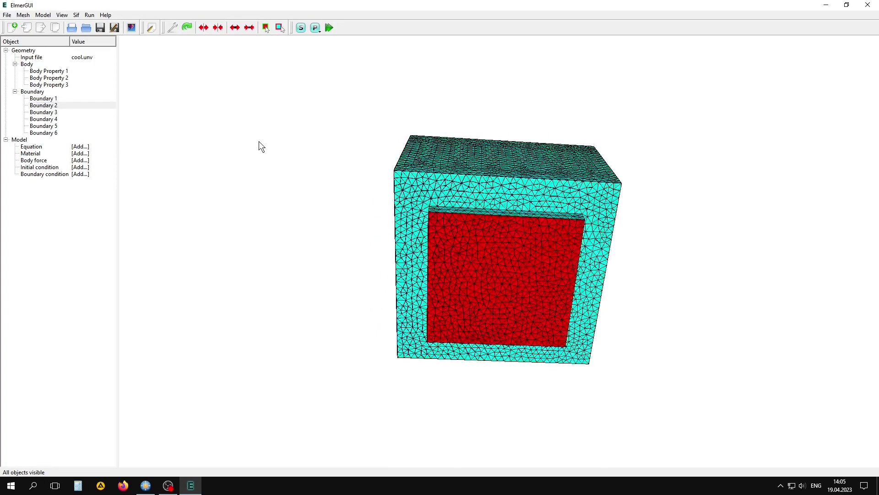
drag(285, 108, 324, 260)
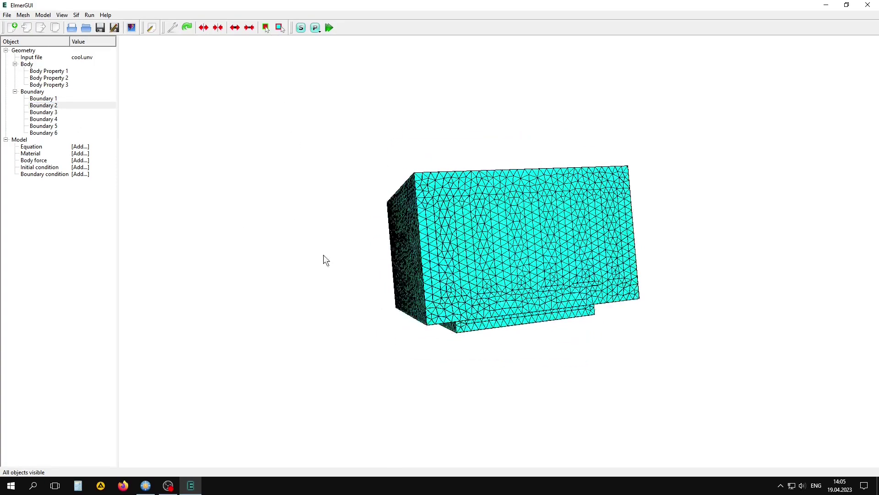
Highlight Boundaries 3, 4 and 5 to locate the finned faces.
click(59, 112)
drag(330, 190, 339, 231)
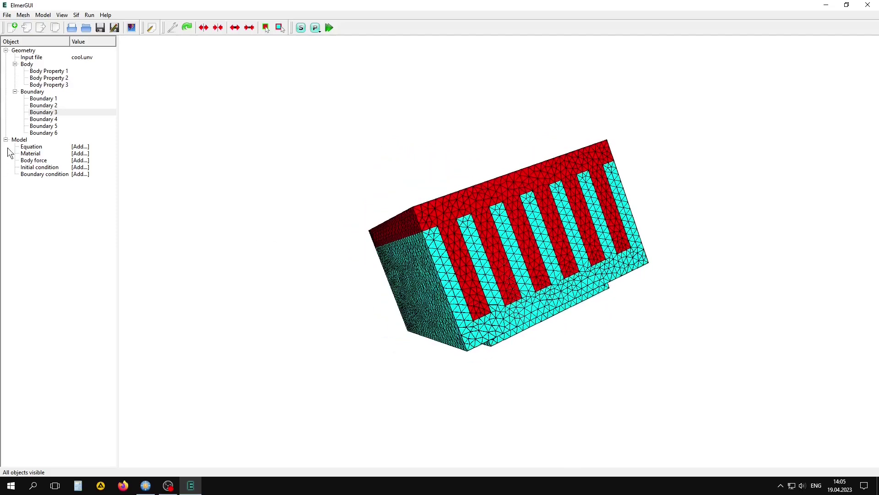
click(43, 119)
drag(263, 293, 170, 217)
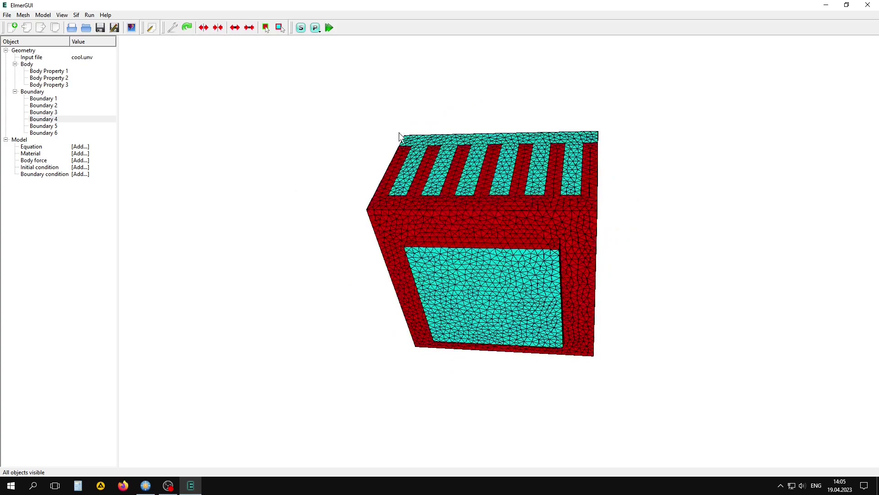
drag(399, 132, 350, 277)
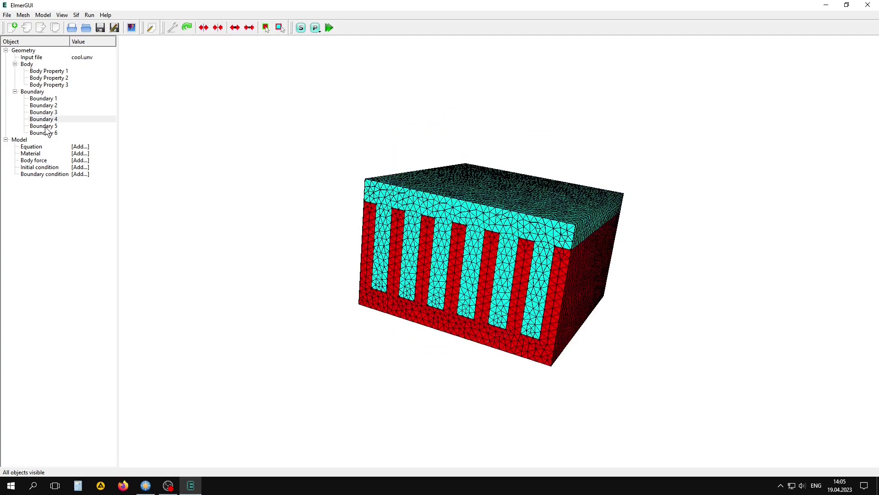
click(45, 126)
drag(362, 348, 335, 377)
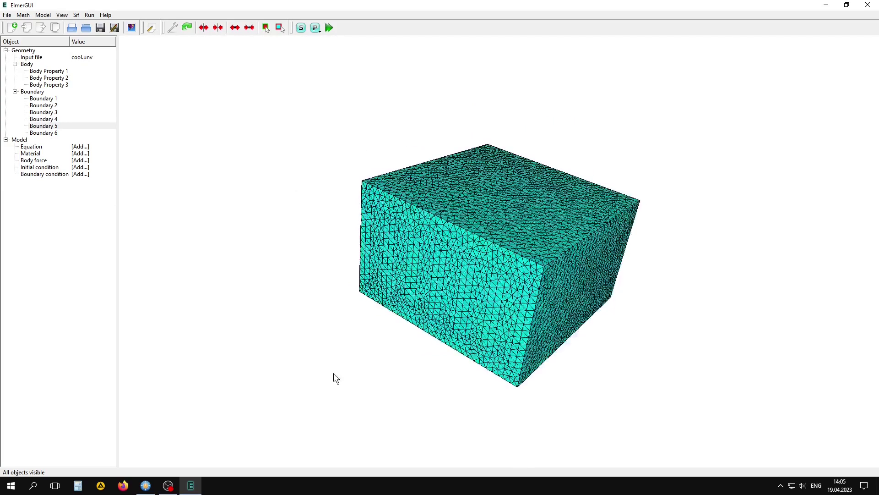
Hide Boundary 1, the top face, and highlight Boundary 5 on the inner fins.
click(54, 99)
click(62, 15)
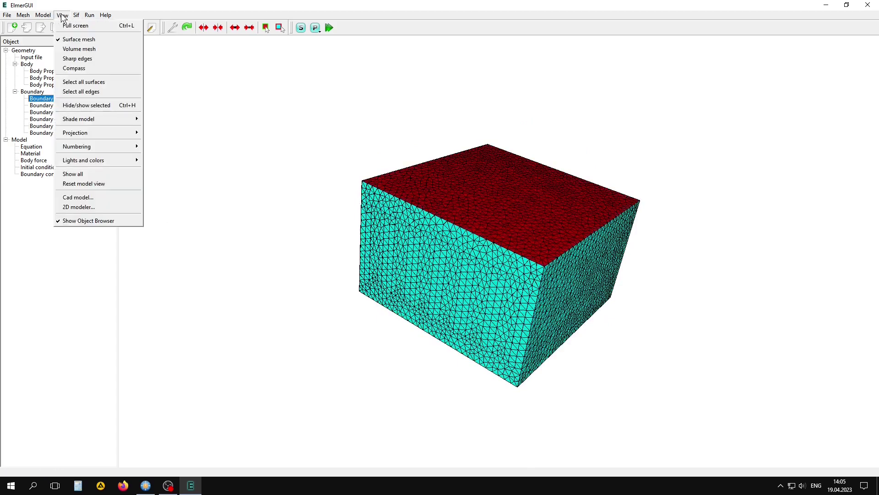
click(74, 105)
drag(224, 102, 136, 118)
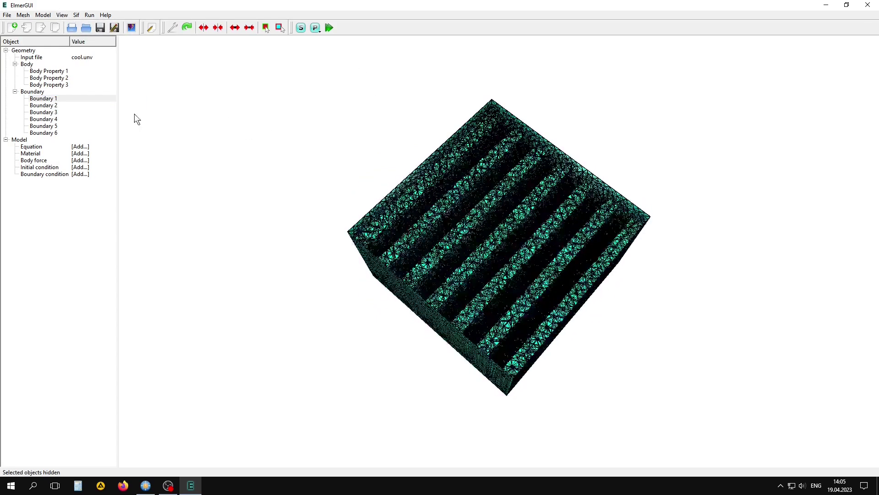
click(58, 126)
drag(465, 157, 477, 160)
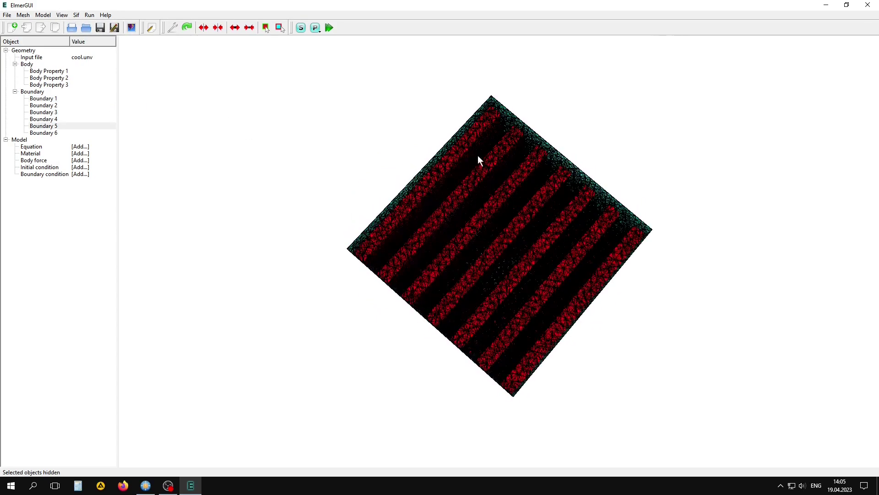
drag(510, 290, 378, 238)
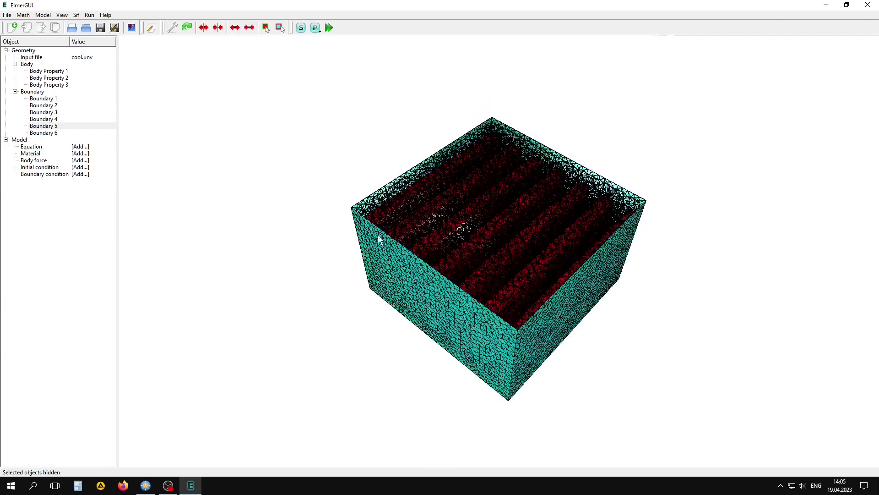
click(75, 16)
mouse_move(62, 15)
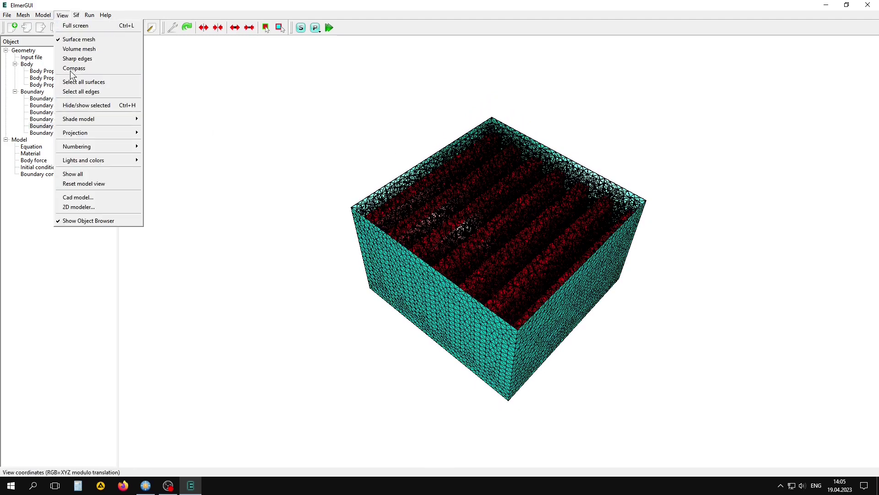
Show all boundaries again and highlight Boundary 6 from the underside.
click(85, 173)
drag(328, 342, 343, 90)
scroll(468, 271, up, 3)
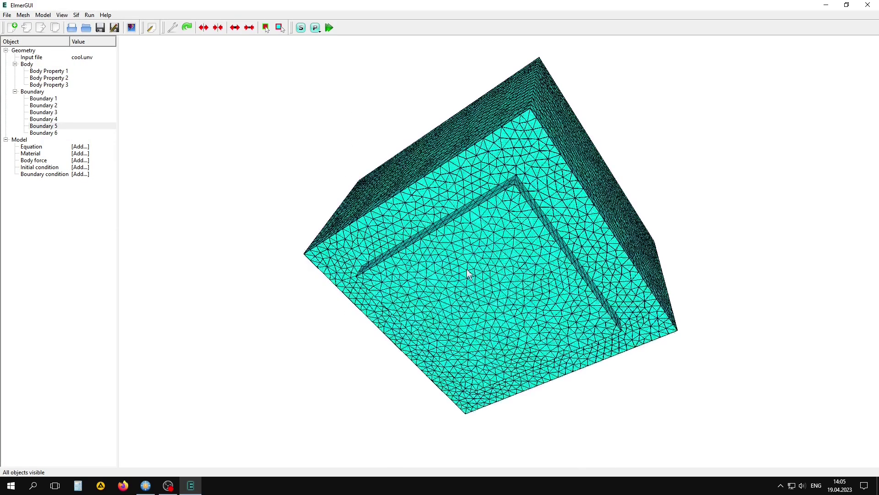
click(43, 133)
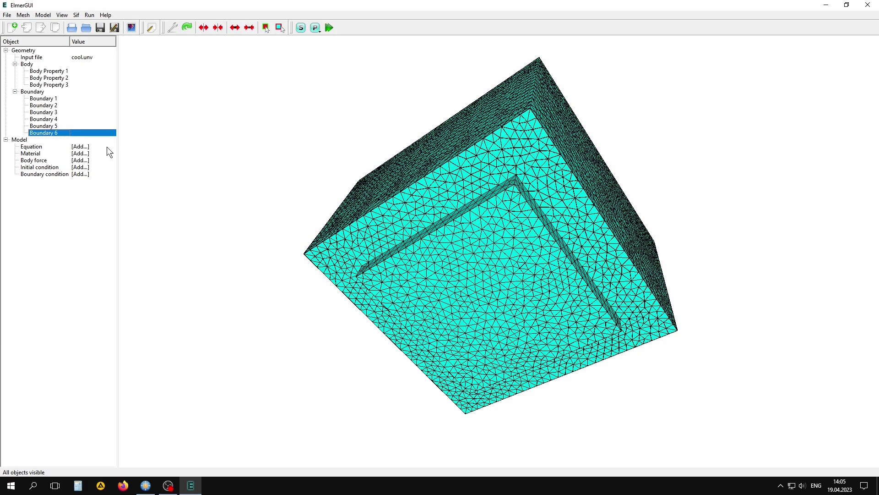
drag(176, 133, 269, 126)
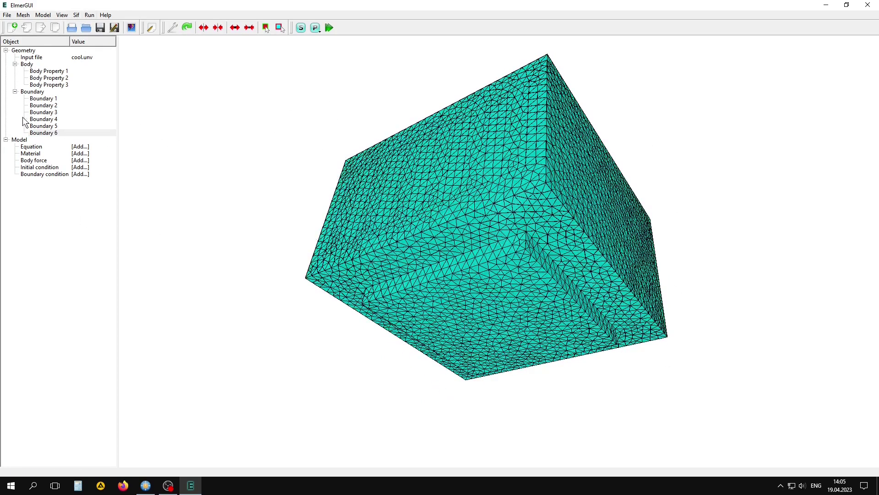
Hide bottom-face Boundary 2, inspect recessed Boundary 6, then show all boundaries again.
click(46, 106)
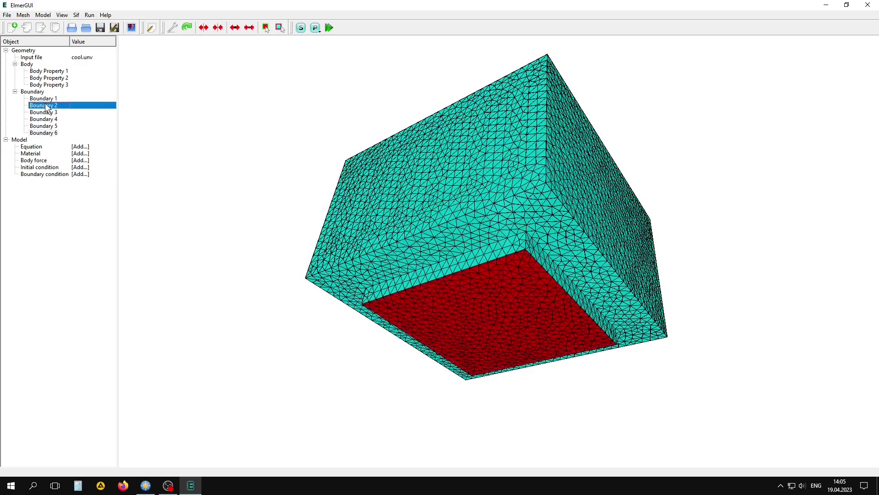
click(67, 16)
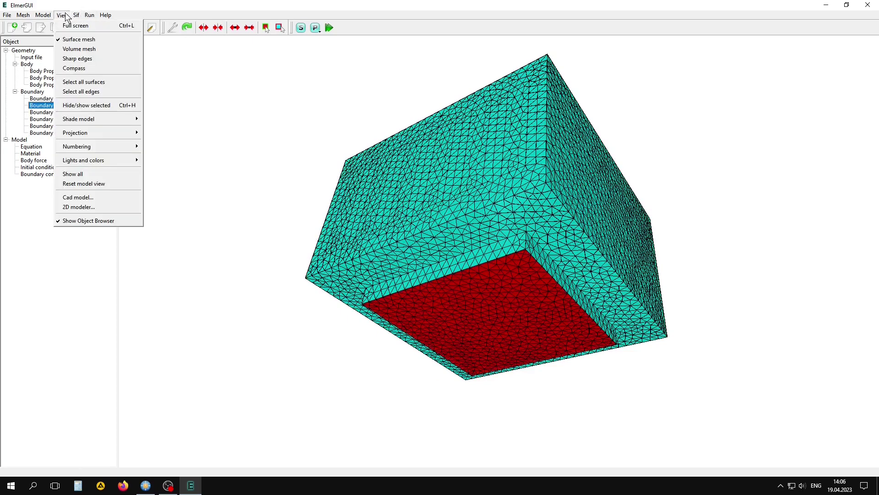
click(80, 106)
drag(264, 192, 266, 144)
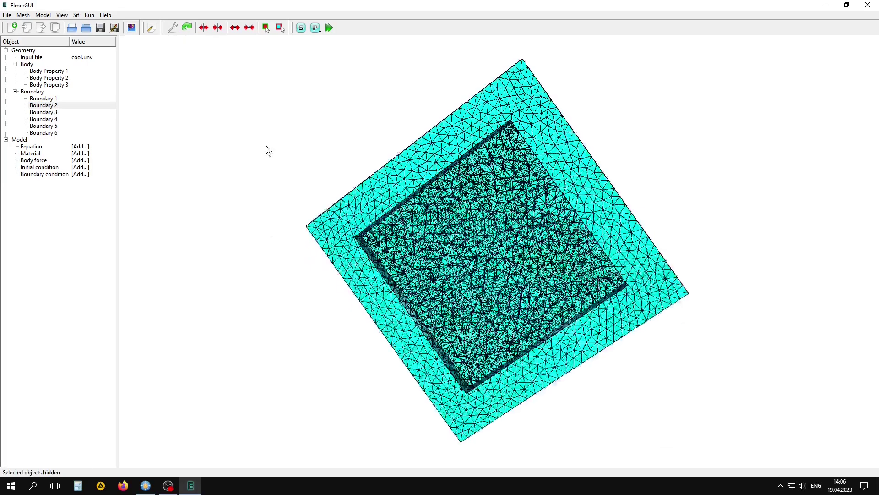
click(43, 133)
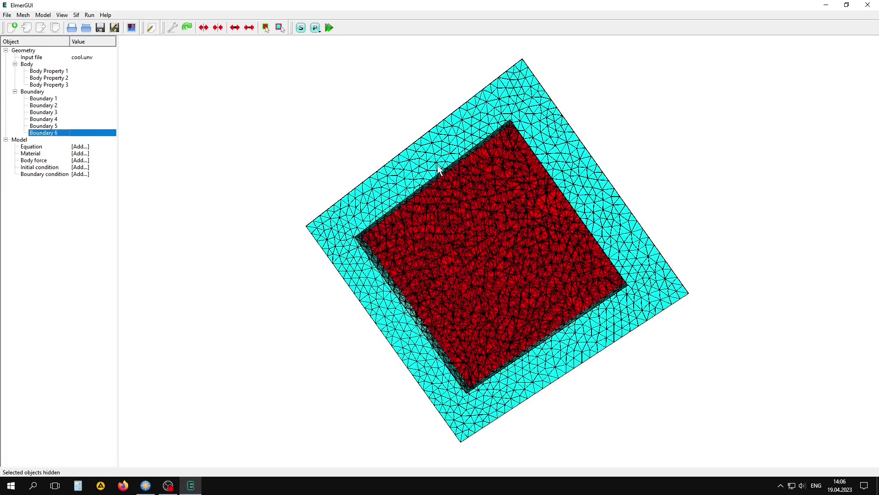
drag(444, 257, 481, 220)
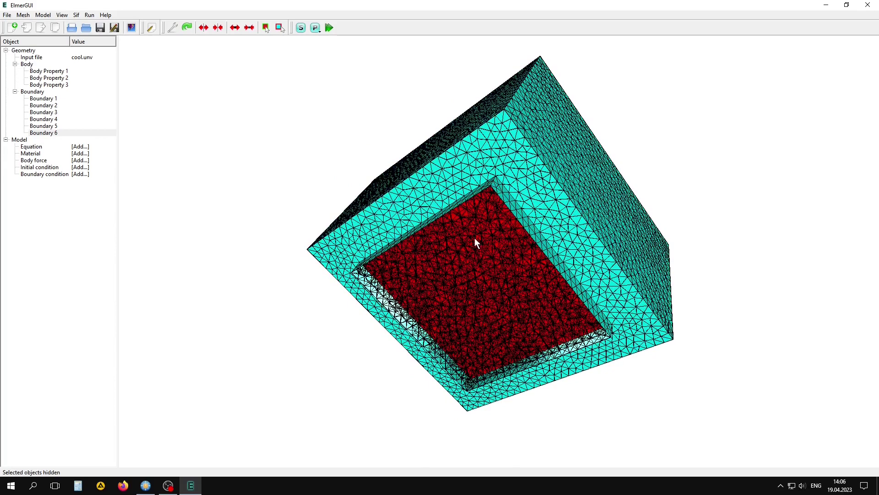
drag(509, 125, 501, 165)
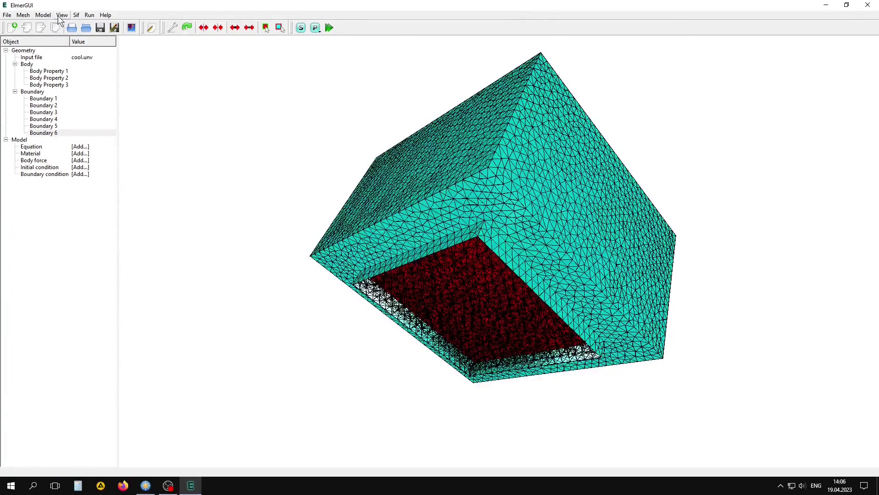
click(62, 14)
click(81, 174)
drag(312, 133, 156, 176)
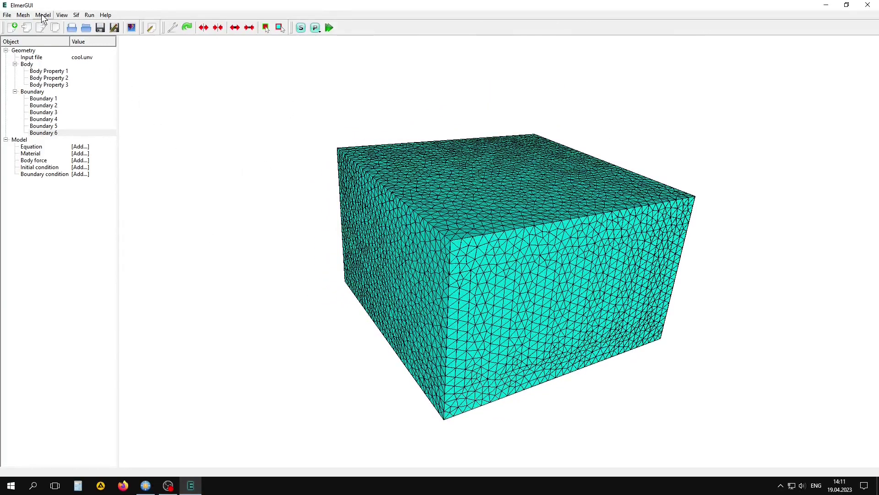
click(43, 15)
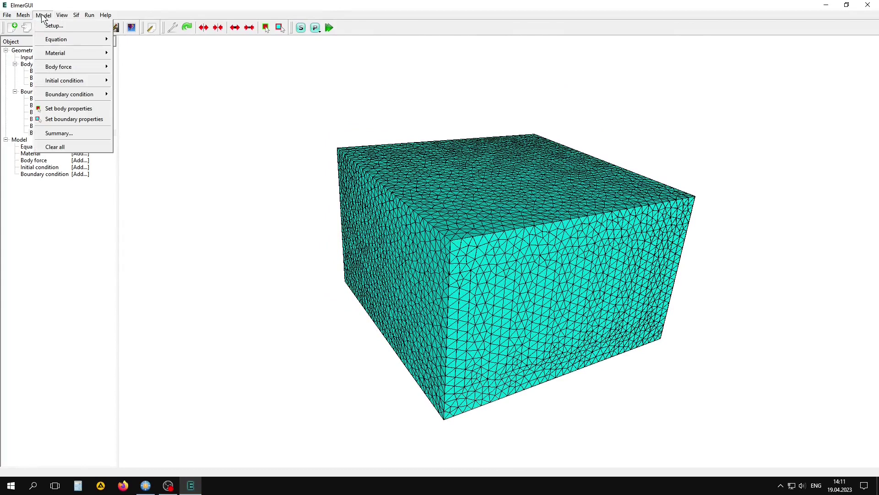
click(62, 133)
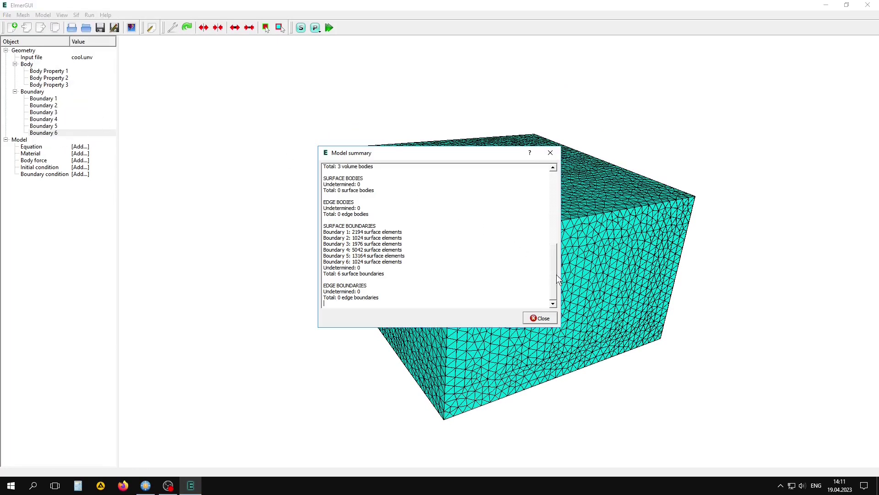
drag(558, 279, 555, 204)
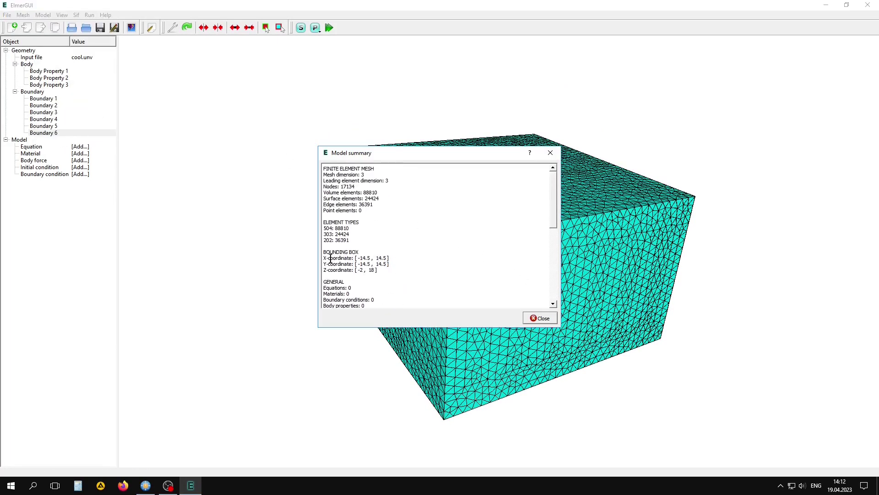
drag(323, 257, 378, 270)
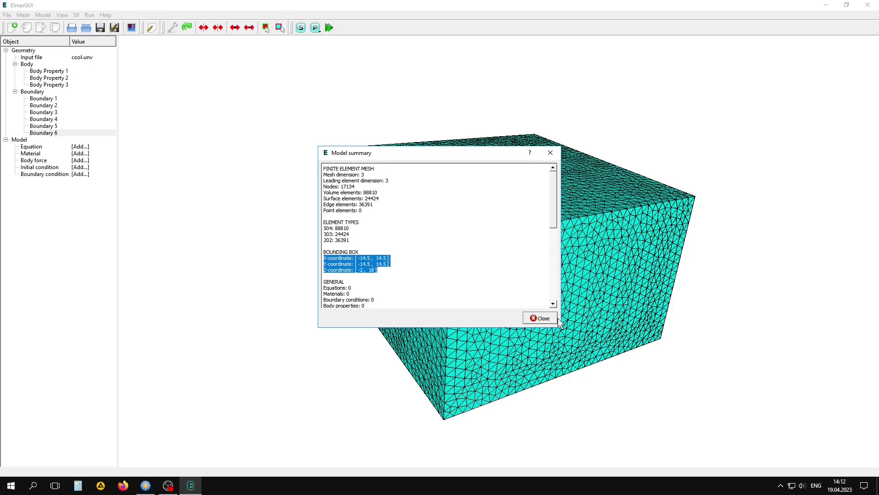
click(552, 319)
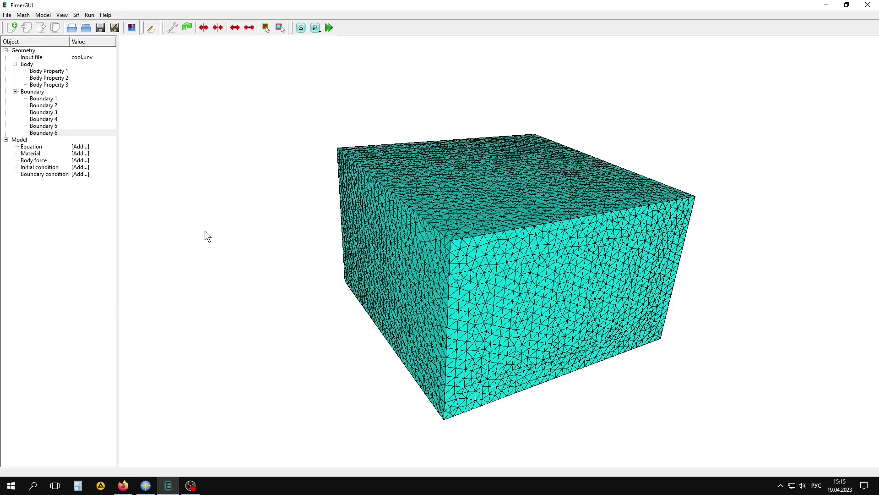
Change Coordinate Scaling to 0.001 in Model Setup and apply it.
click(43, 15)
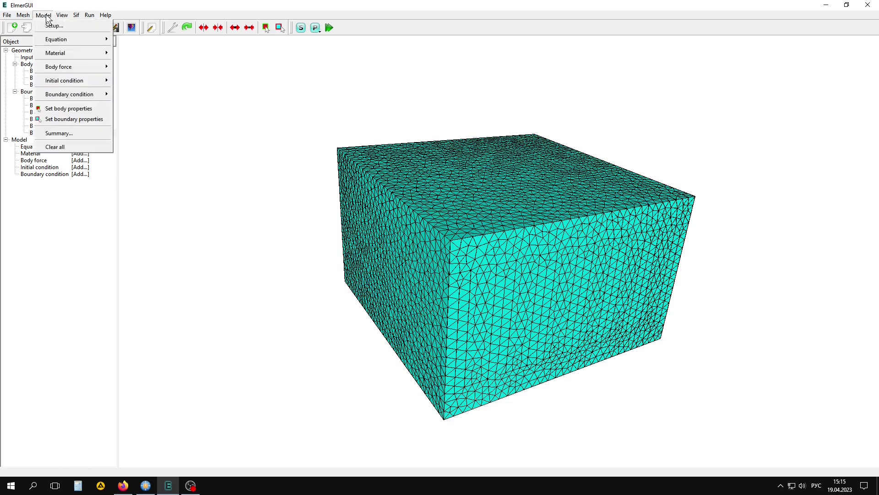
click(62, 25)
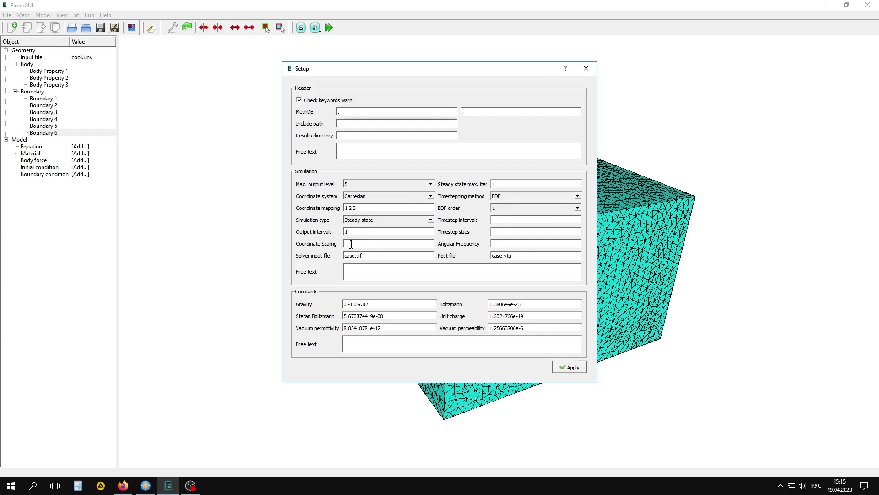
text(0.000)
key(BackSpace)
key(BackSpace)
text(0)
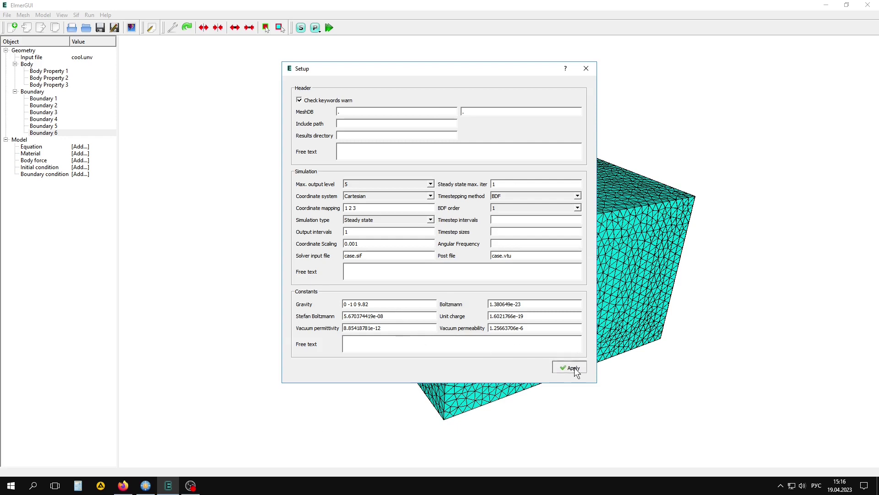
click(572, 367)
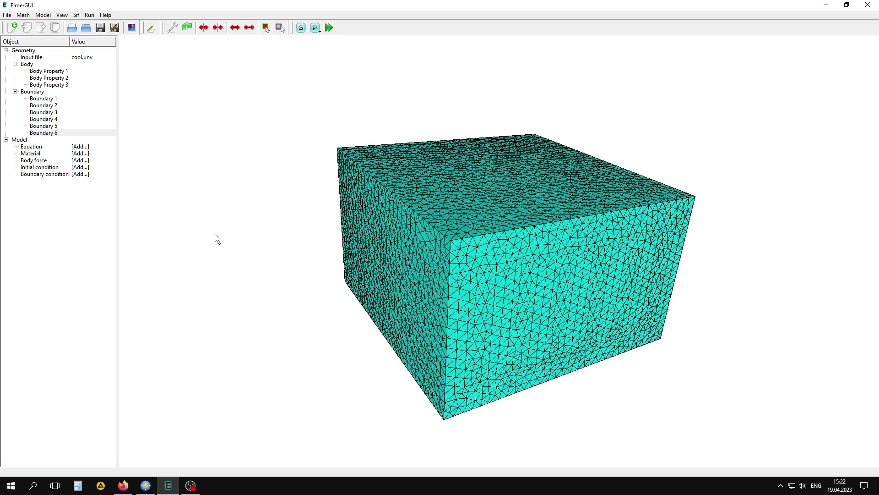
click(43, 16)
Add a new equation, widen its dialog, and rename it coolfan.
mouse_move(61, 42)
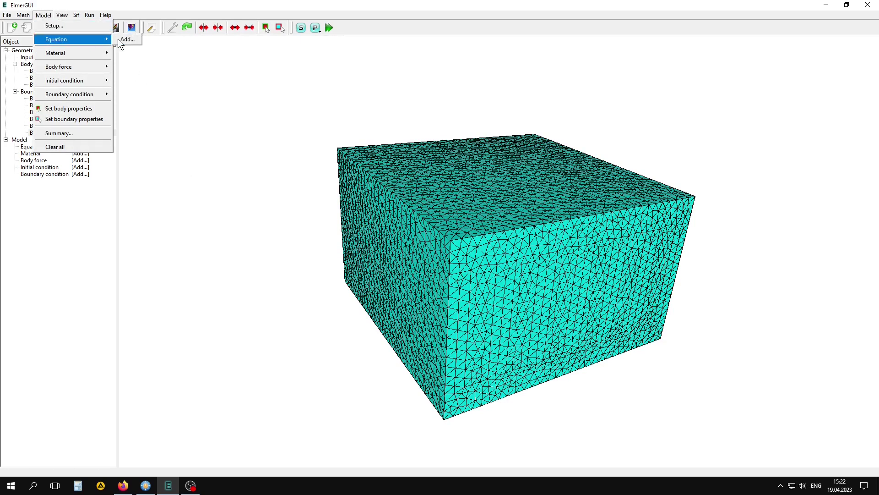
click(125, 39)
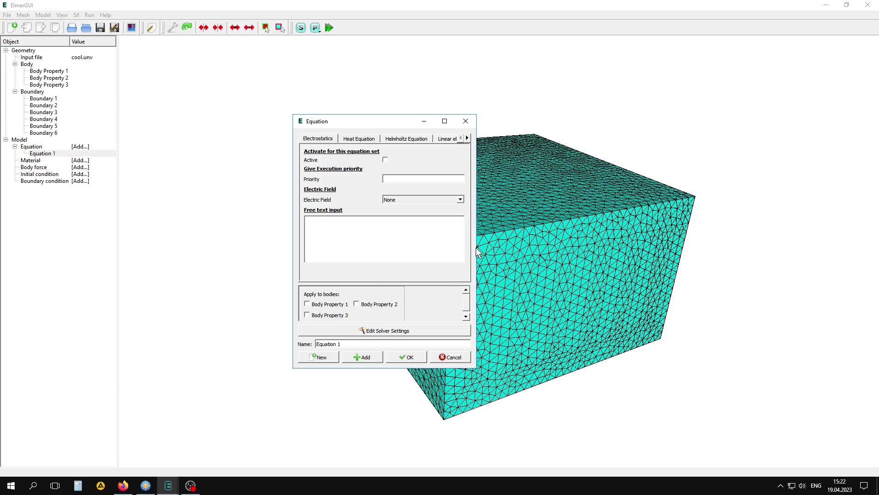
drag(476, 249, 605, 260)
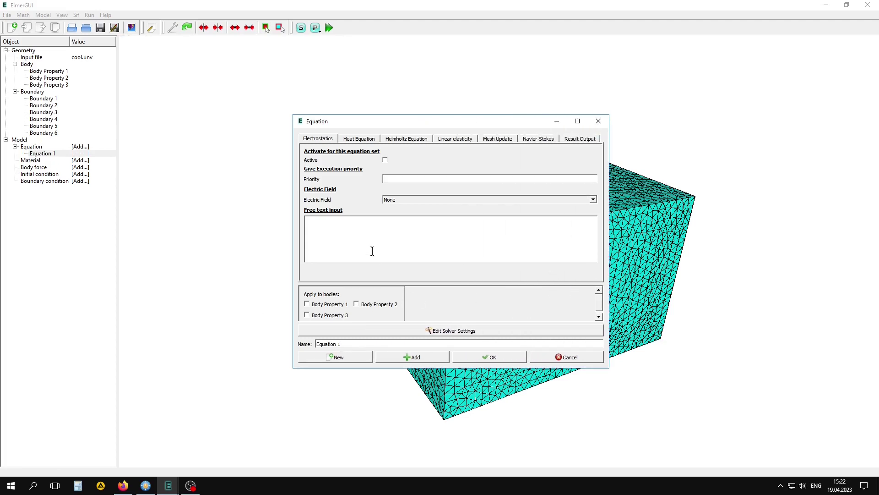
drag(347, 343, 310, 346)
text(coolfan)
Activate the Heat Equation with Convection set to Computed.
click(359, 138)
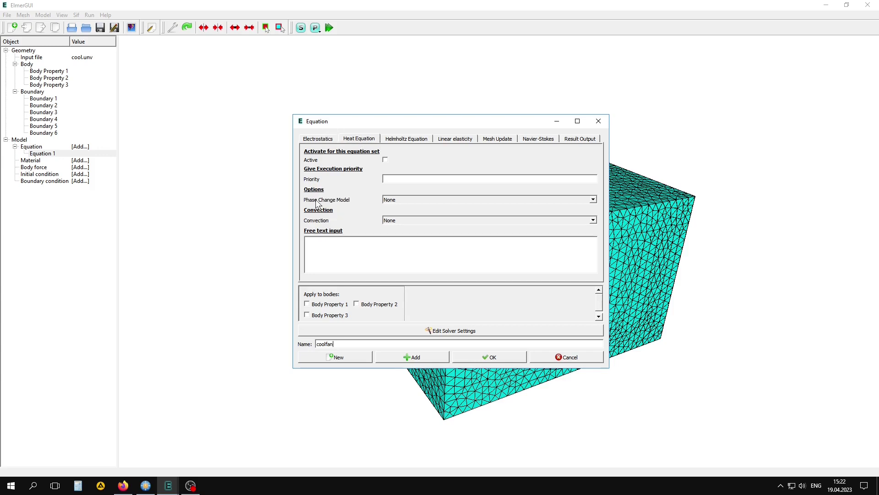
click(385, 160)
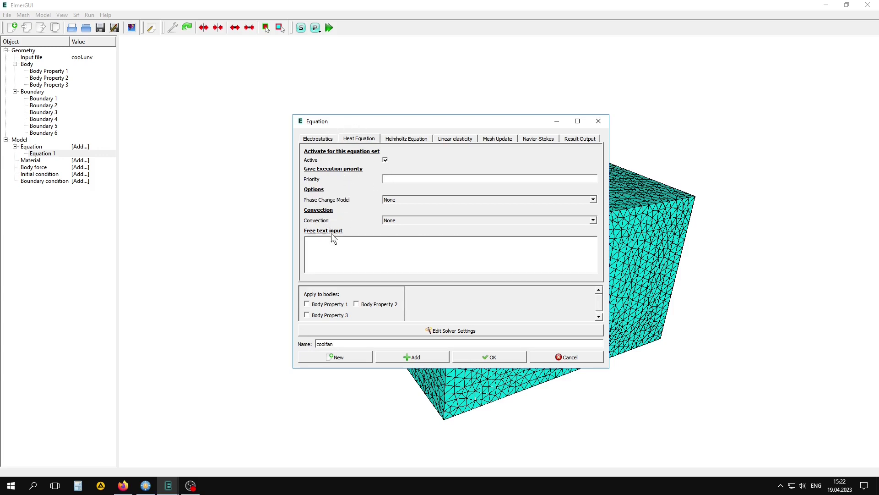
click(406, 220)
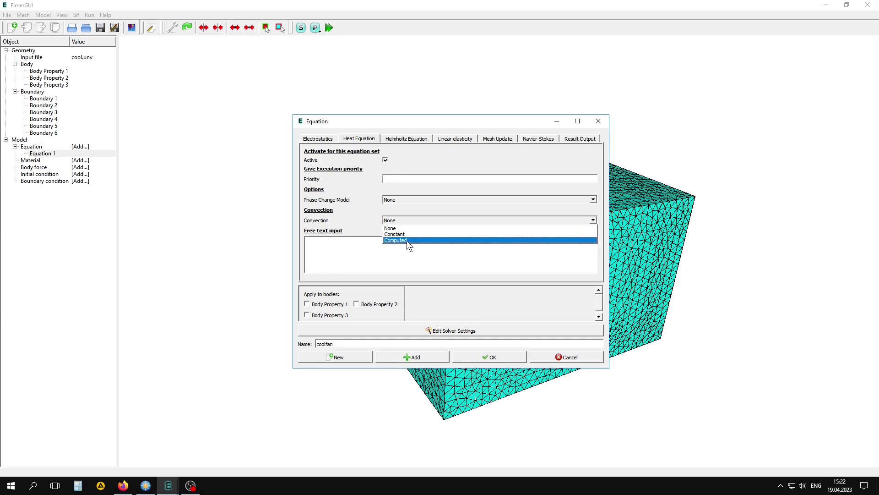
click(407, 240)
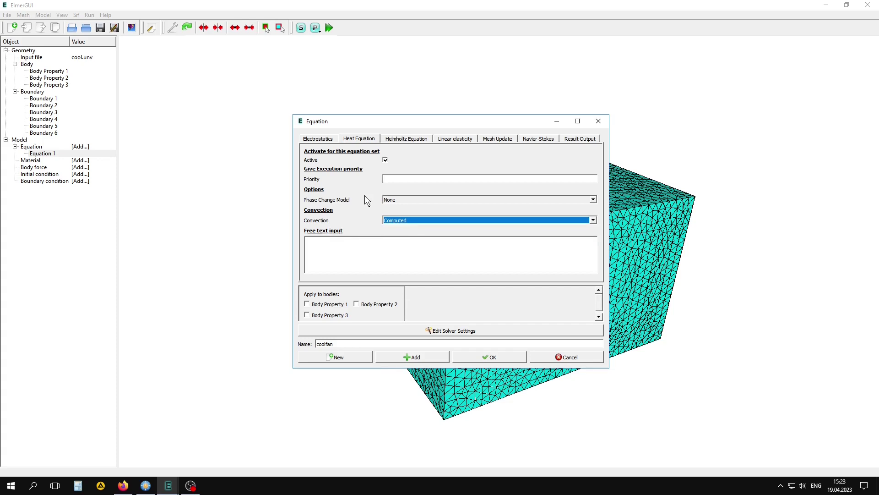
Activate Navier-Stokes with execution priority 1.
click(538, 137)
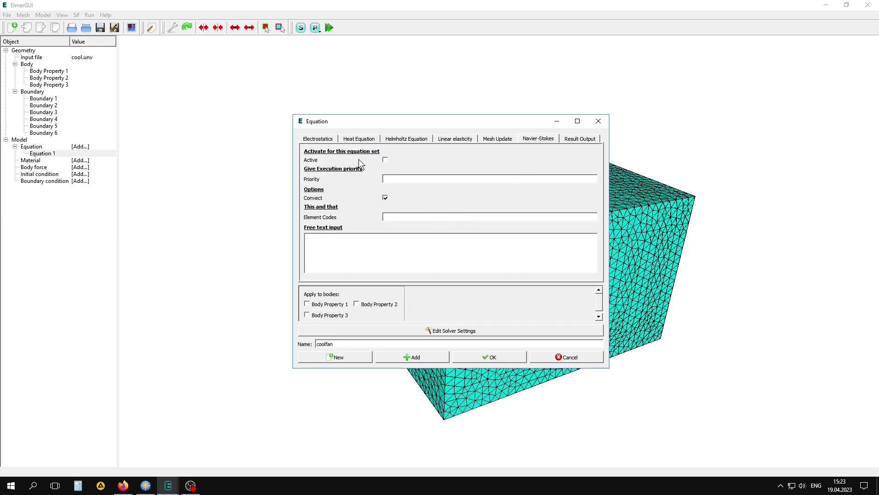
click(385, 159)
click(389, 180)
text(1)
Set the Navier-Stokes linear system preconditioner to ILU1 and apply.
click(464, 332)
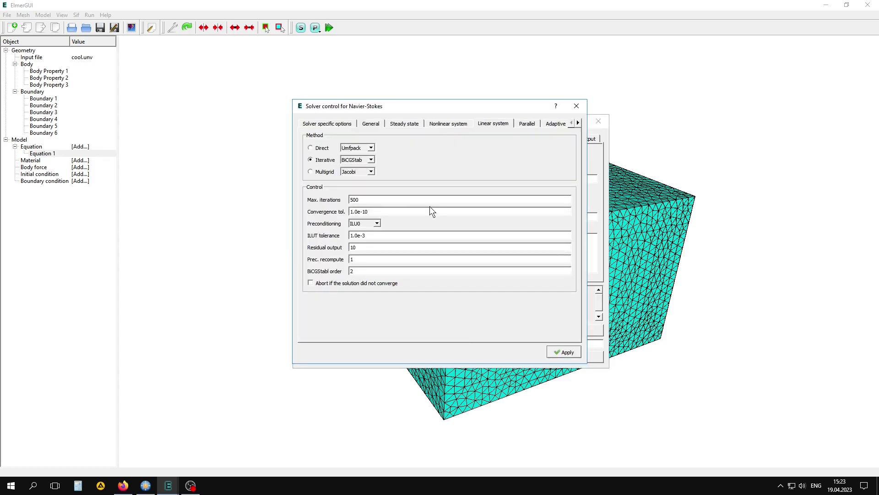
click(377, 222)
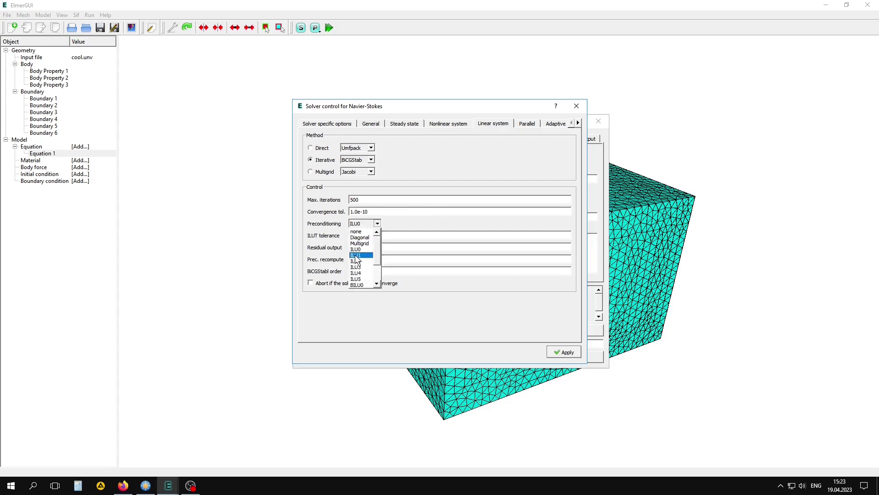
click(356, 256)
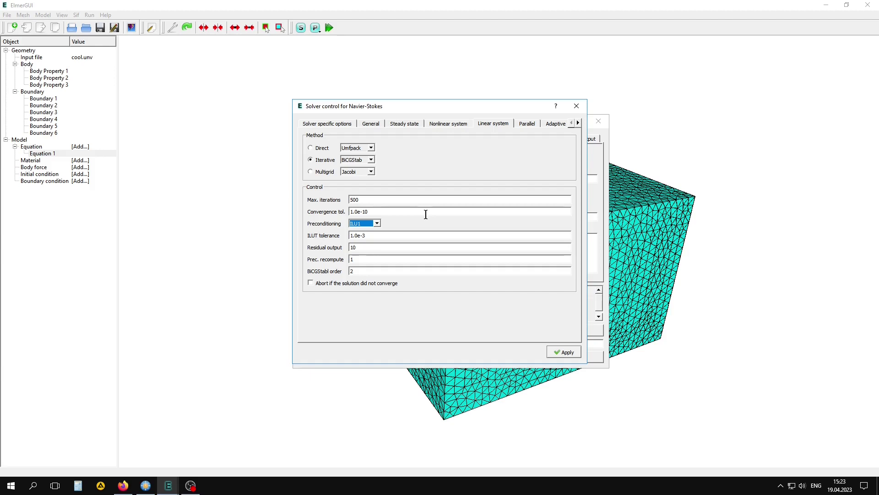
click(573, 355)
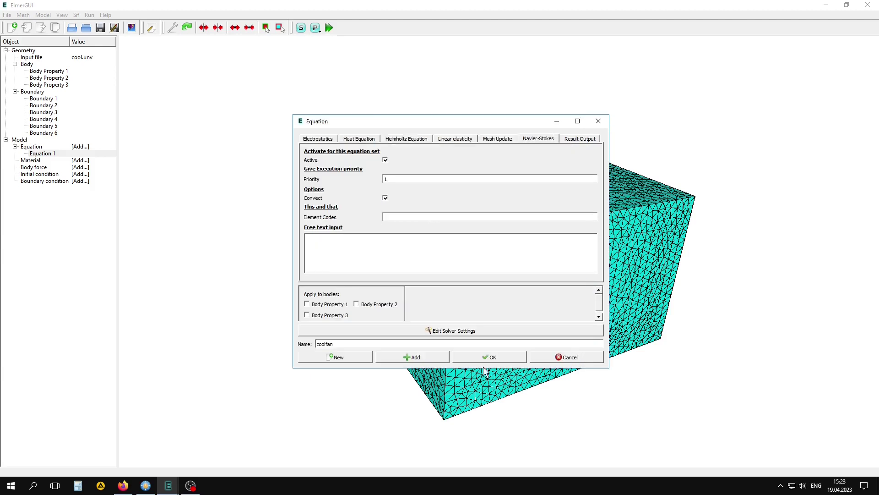
Add the coolfan equation to the model and close the Equation dialog.
click(405, 358)
click(488, 356)
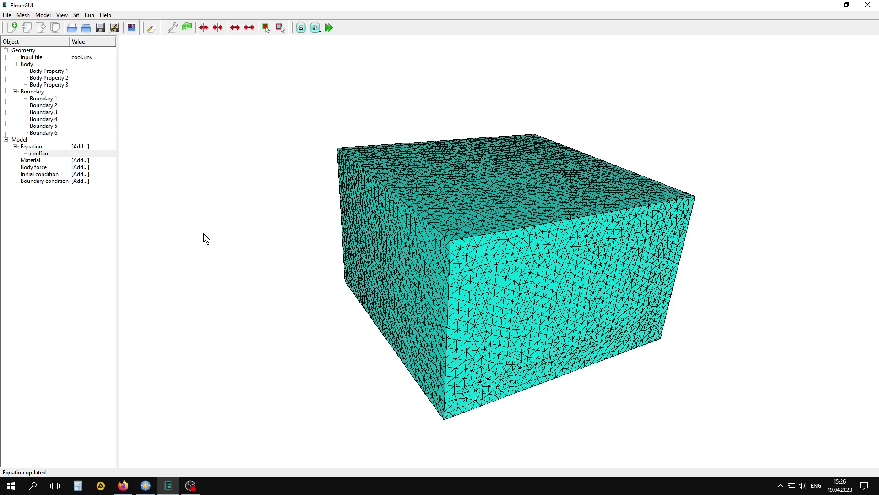
click(44, 16)
Create equation 'justheat' in place of Equation 2, activate its Heat Equation, and add it.
mouse_move(74, 40)
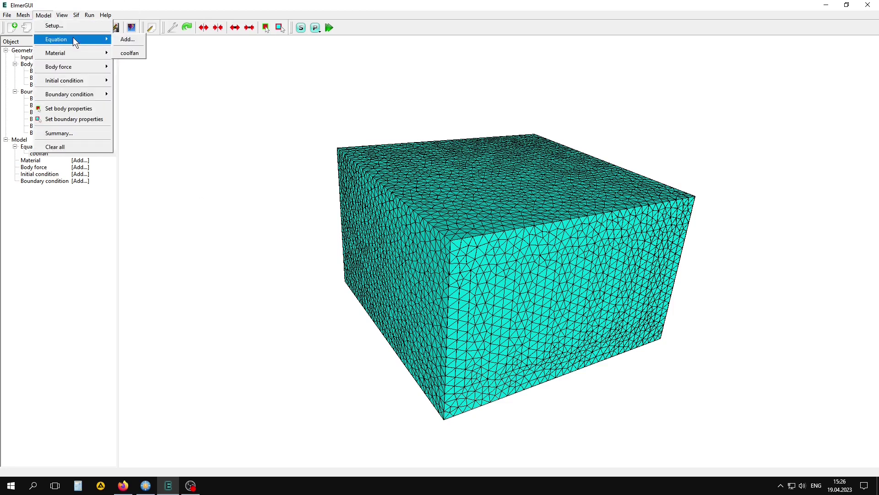
click(128, 40)
drag(370, 346, 305, 341)
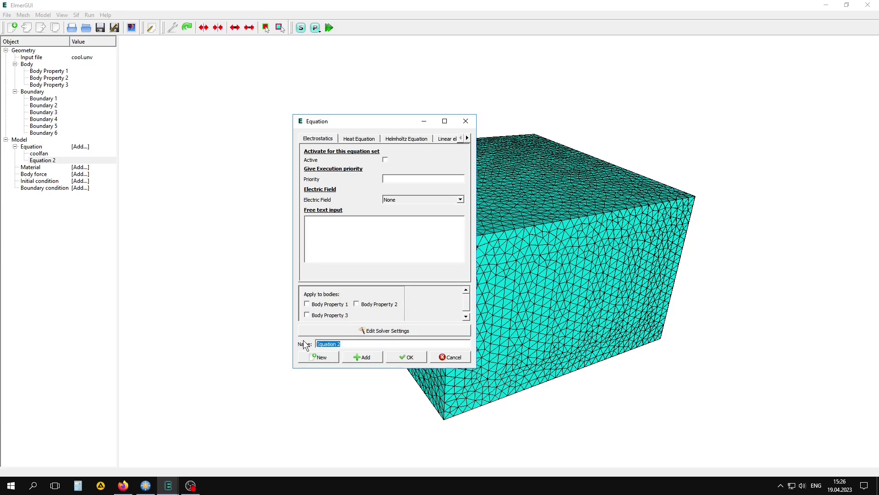
text(justheat)
click(361, 138)
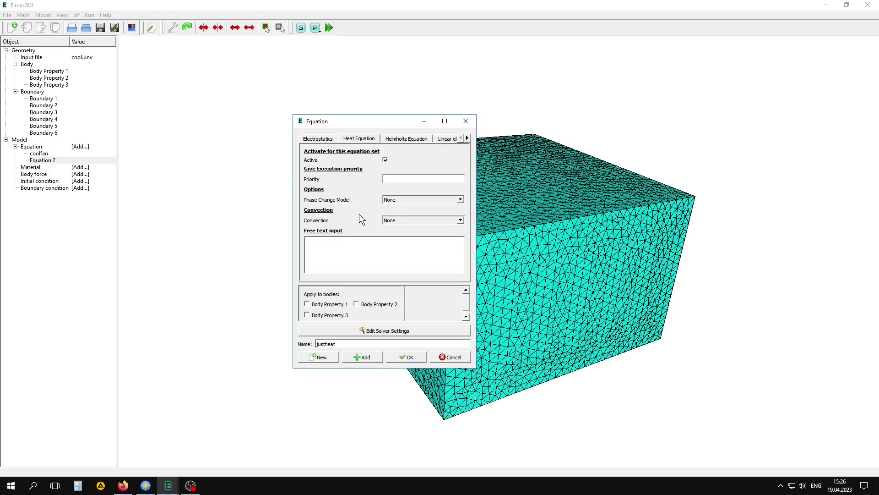
click(366, 356)
click(408, 357)
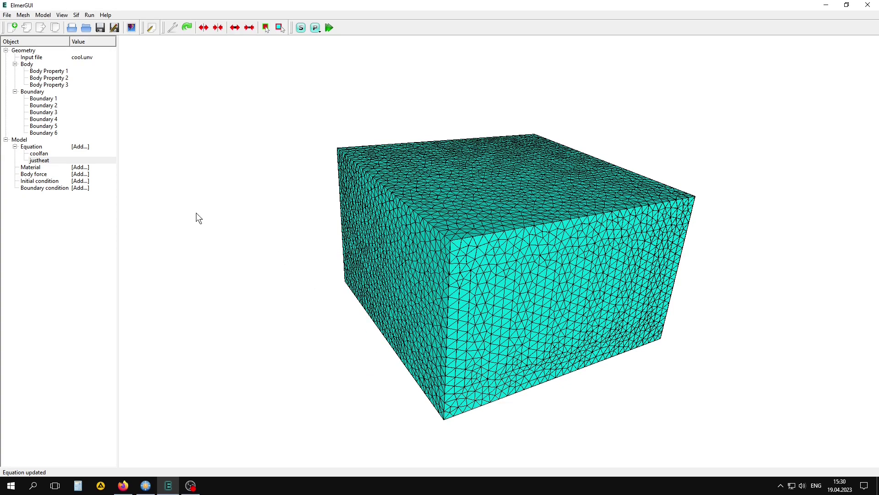
Create a new material and load Air (room temperature) from the material library.
click(43, 15)
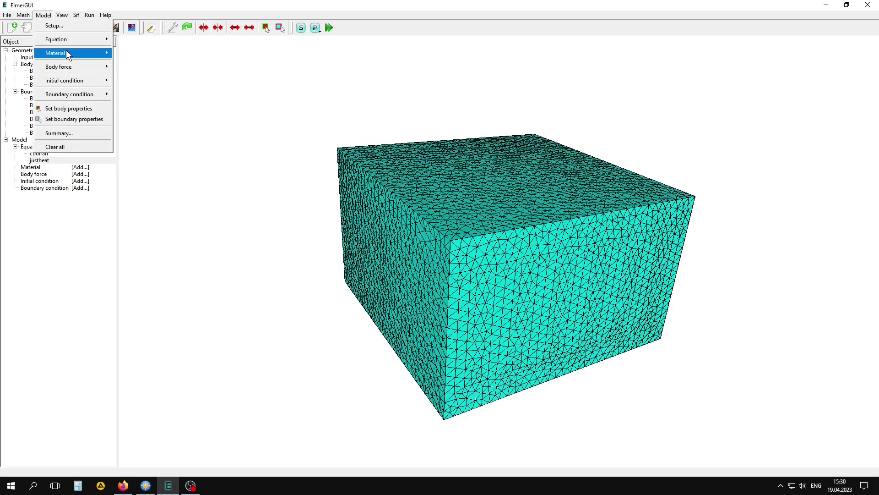
mouse_move(66, 53)
click(126, 54)
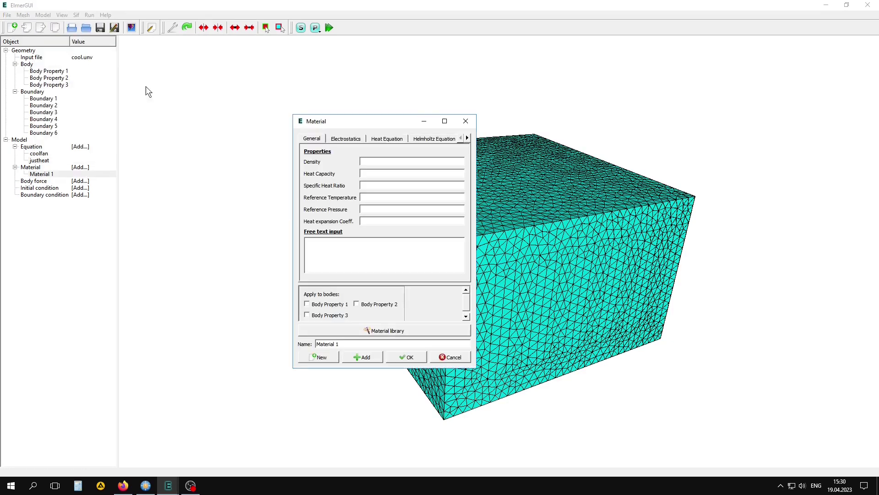
click(386, 331)
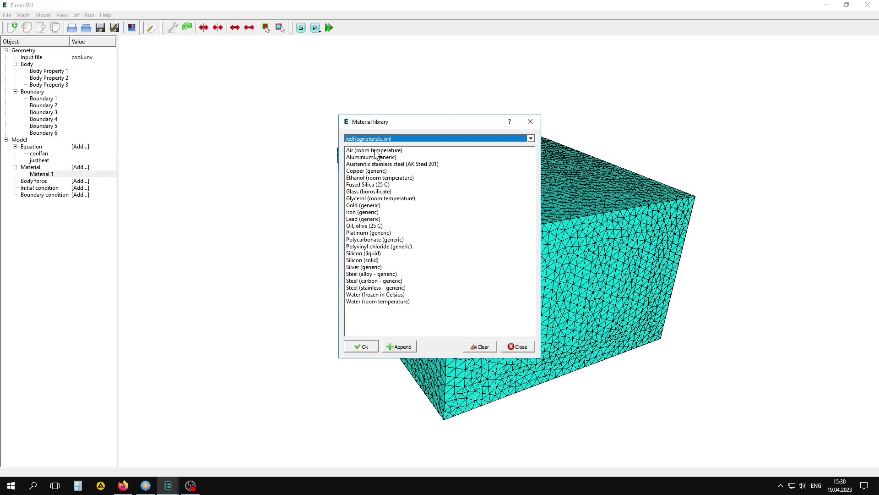
click(376, 151)
click(361, 347)
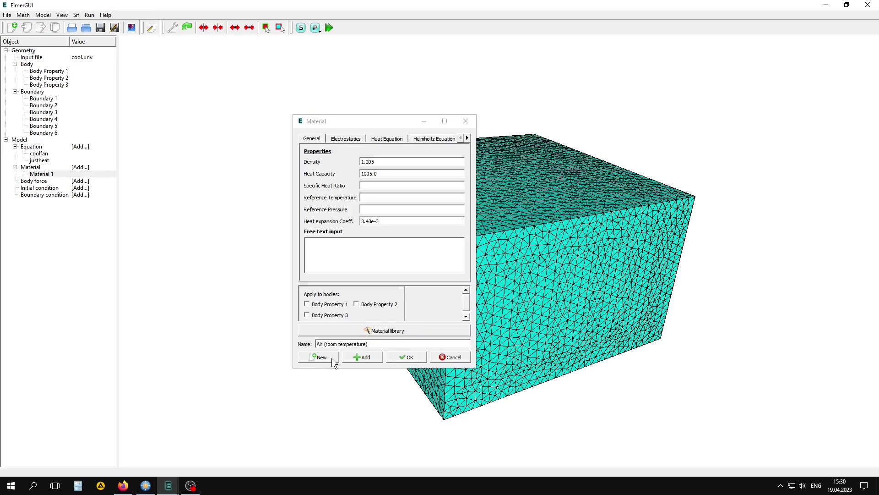
Review the air's Heat Equation and Navier-Stokes properties, then add the material to the model.
drag(476, 145, 588, 145)
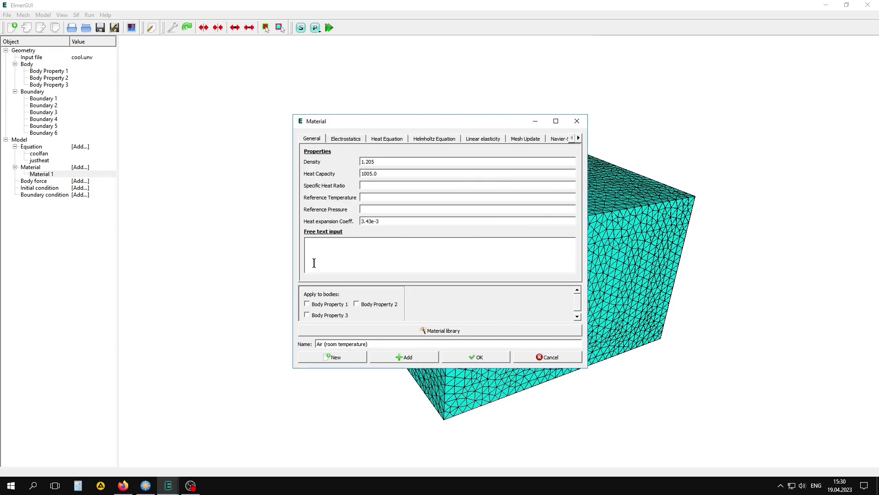
click(388, 141)
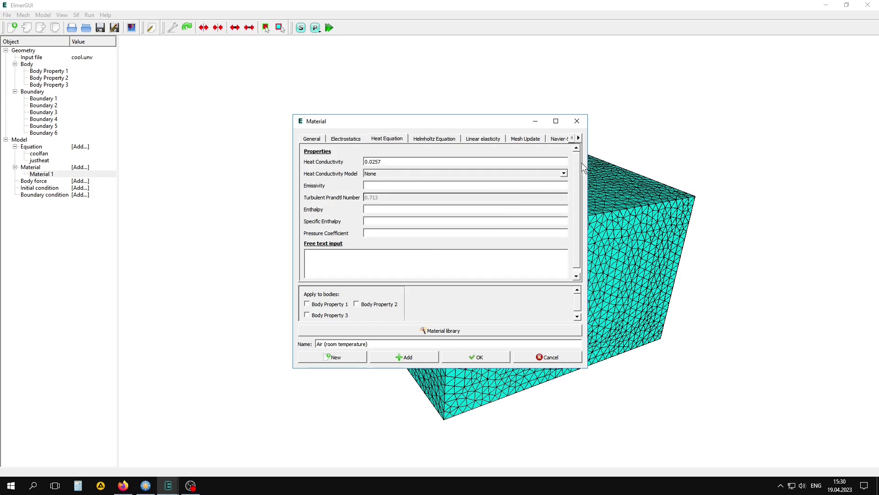
drag(587, 167, 639, 166)
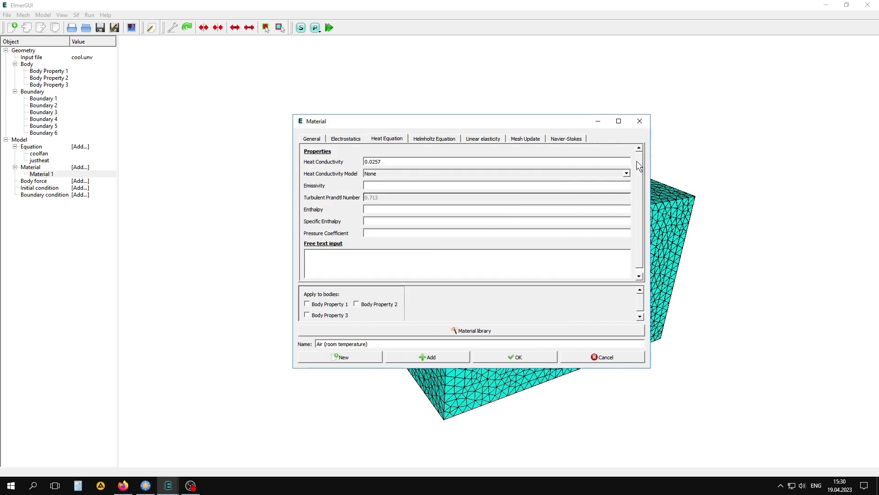
click(566, 139)
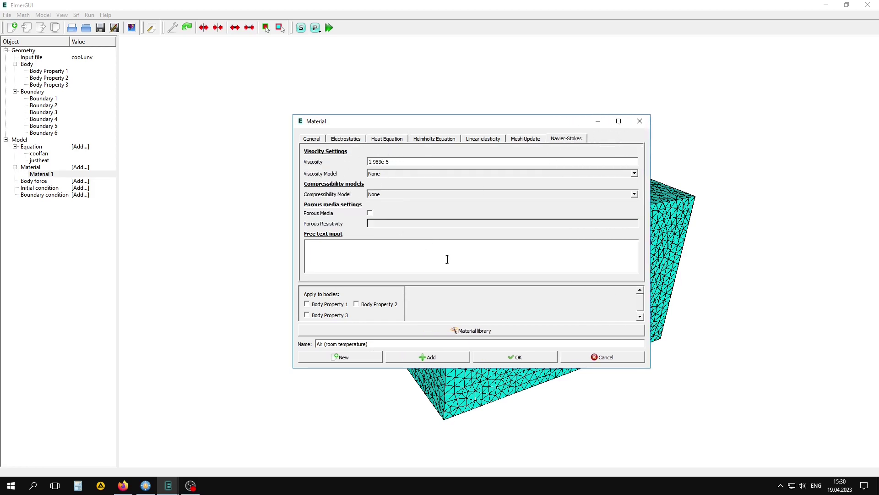
click(408, 358)
click(500, 357)
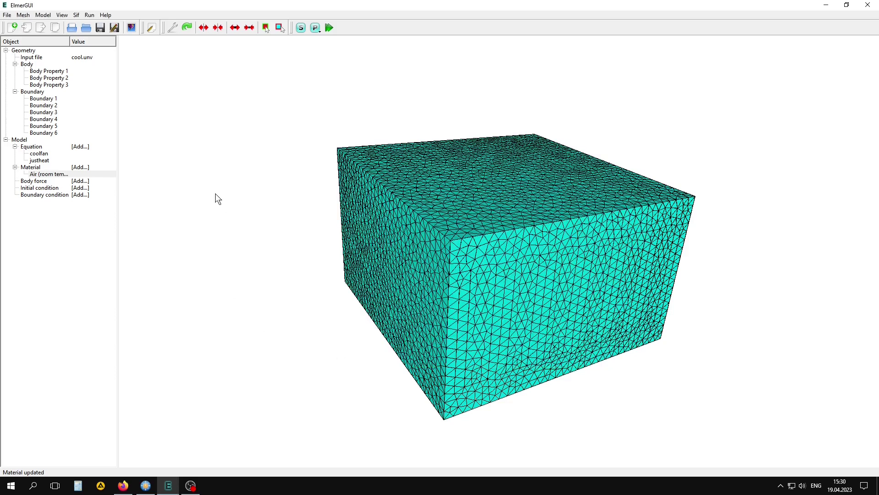
click(38, 14)
Add Aluminium (generic) from the library, with density 2700.0 and heat conductivity 237.0.
mouse_move(71, 54)
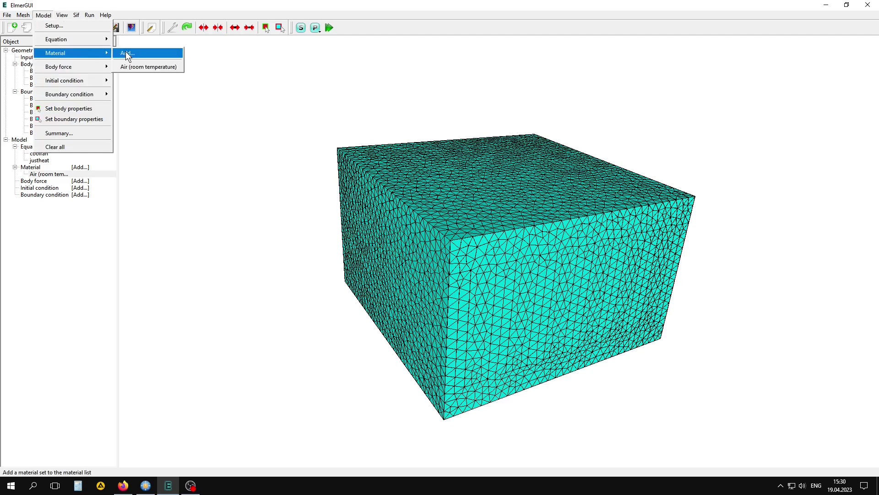
click(122, 53)
click(385, 332)
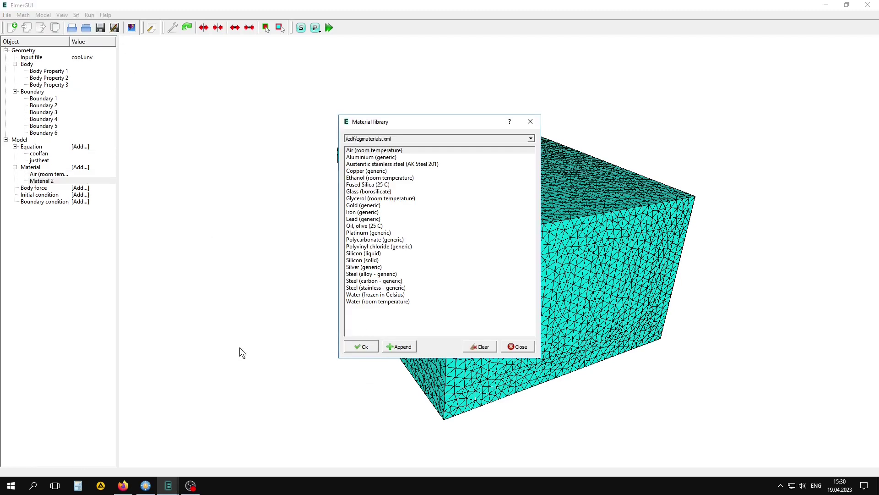
click(367, 157)
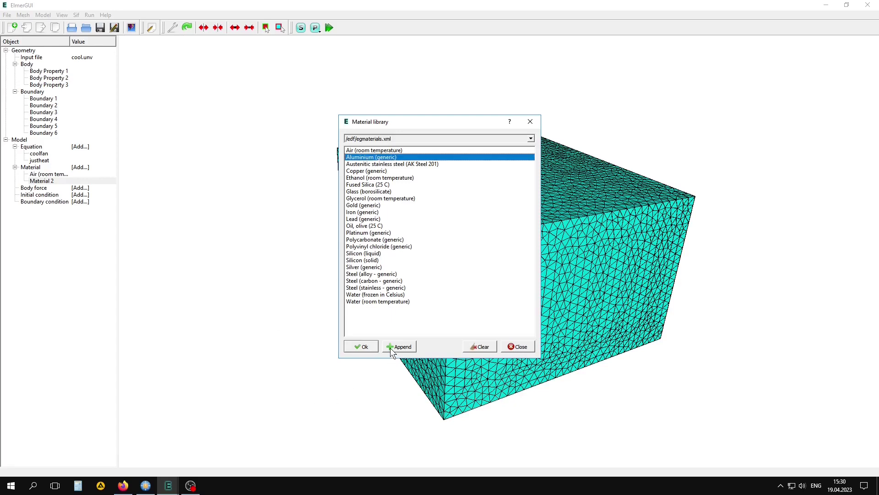
click(361, 346)
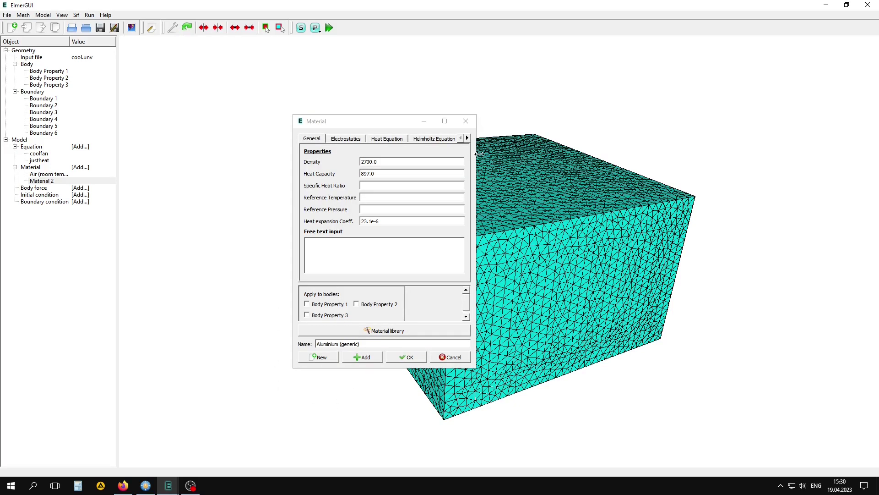
drag(479, 154, 535, 155)
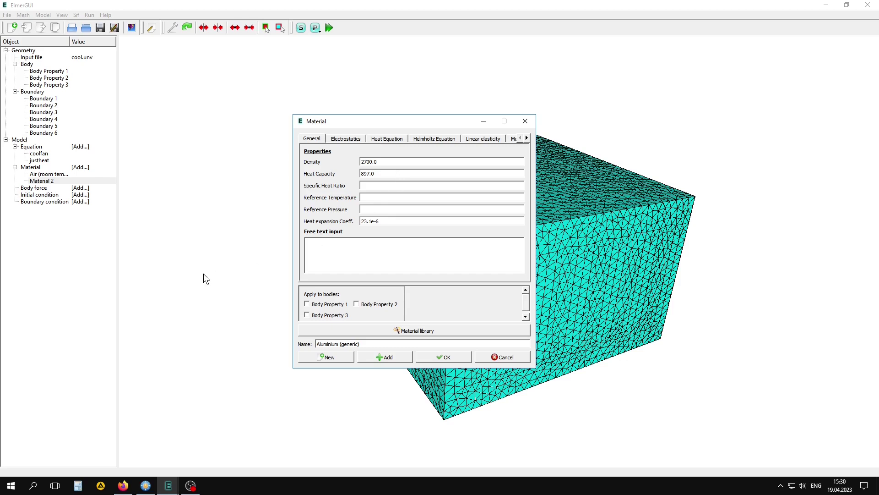
click(378, 139)
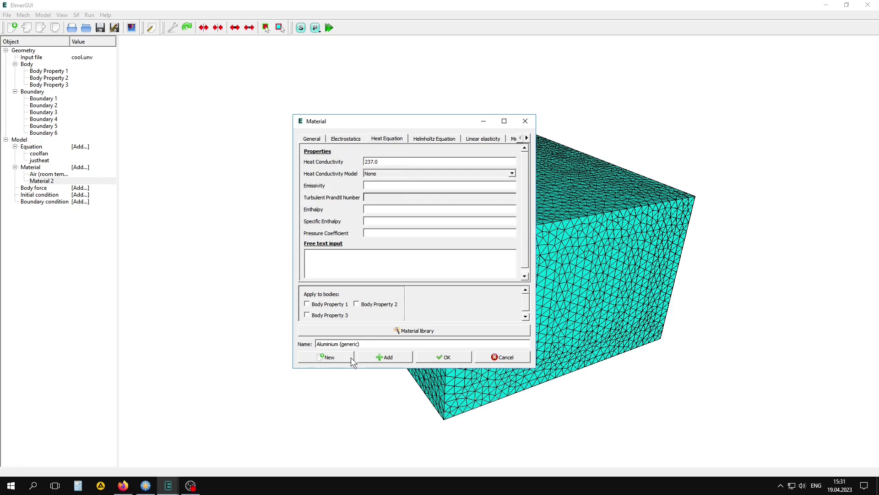
click(390, 362)
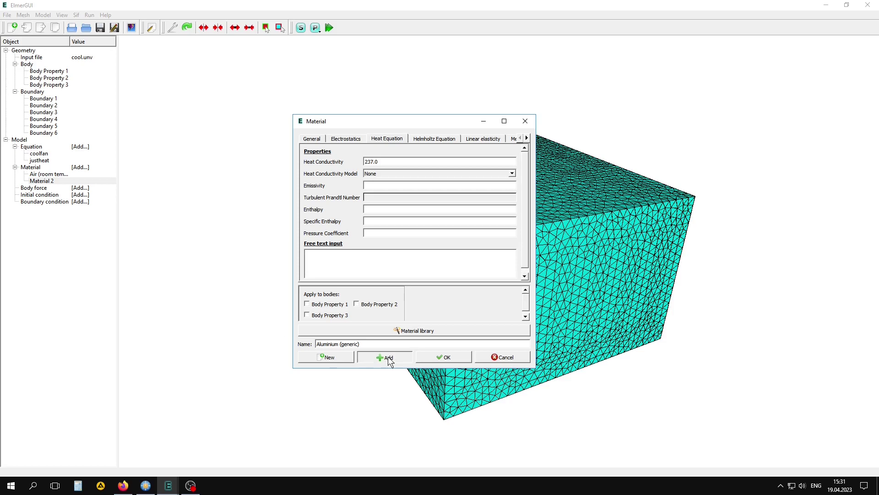
click(455, 358)
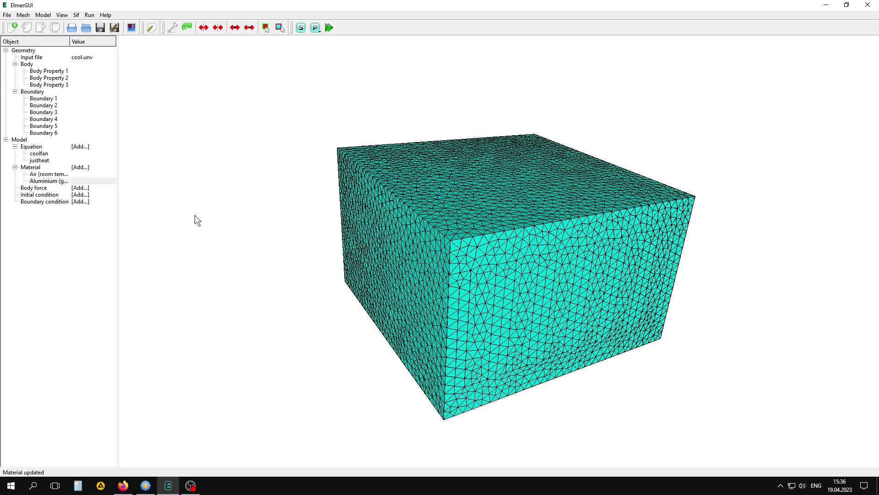
Start a new material, entering its heat capacity and heat expansion coefficient values.
click(43, 15)
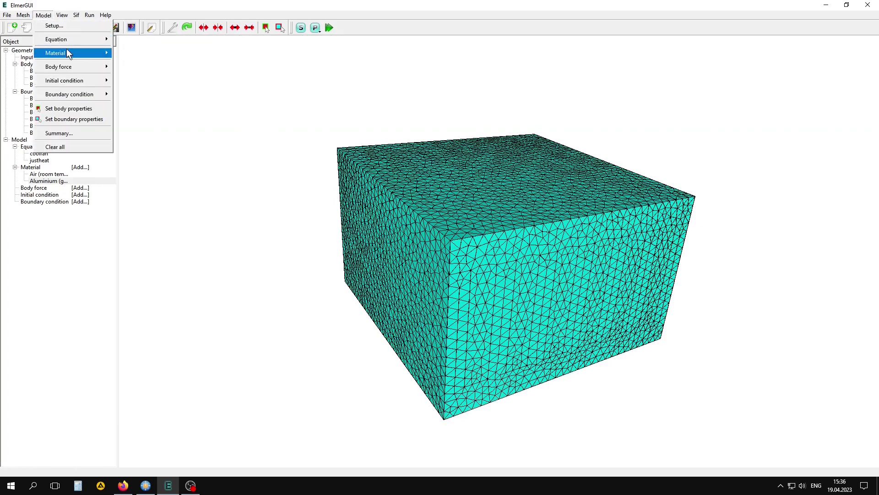
mouse_move(67, 50)
click(126, 55)
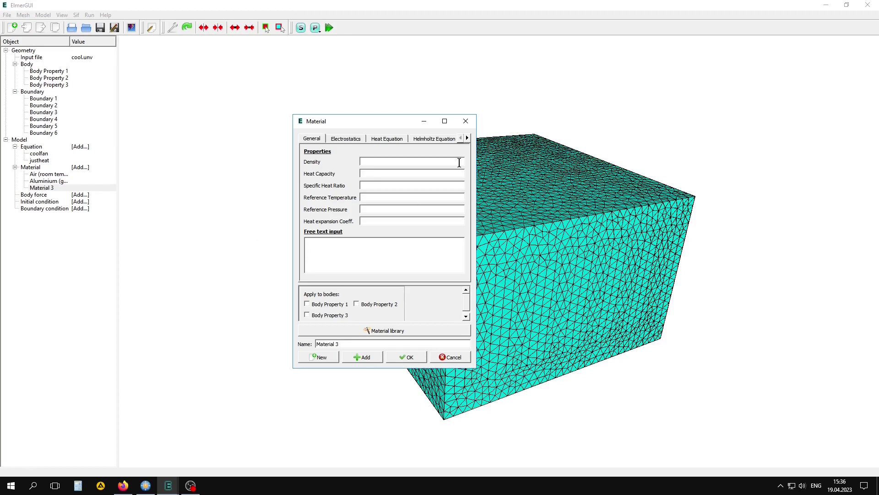
drag(475, 185, 532, 188)
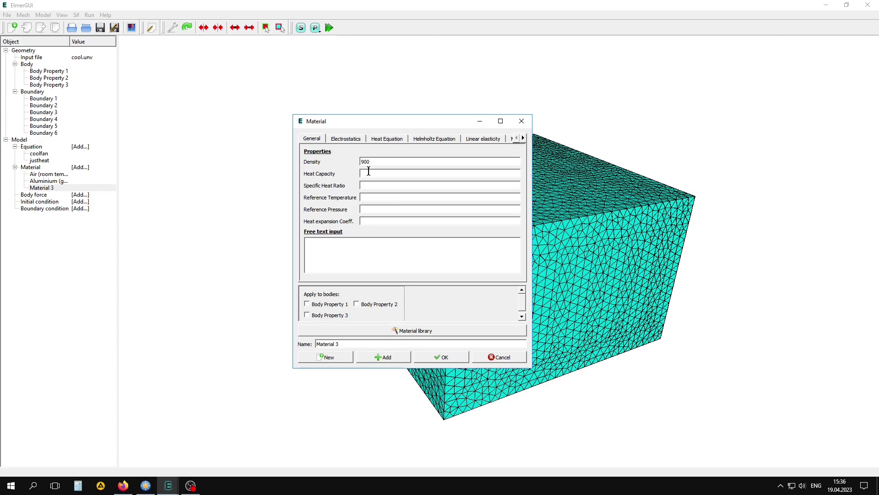
click(368, 176)
text(1920)
click(375, 220)
text(70)
Set the material's heat conductivity to 0.44 and emissivity to 0.97.
click(392, 139)
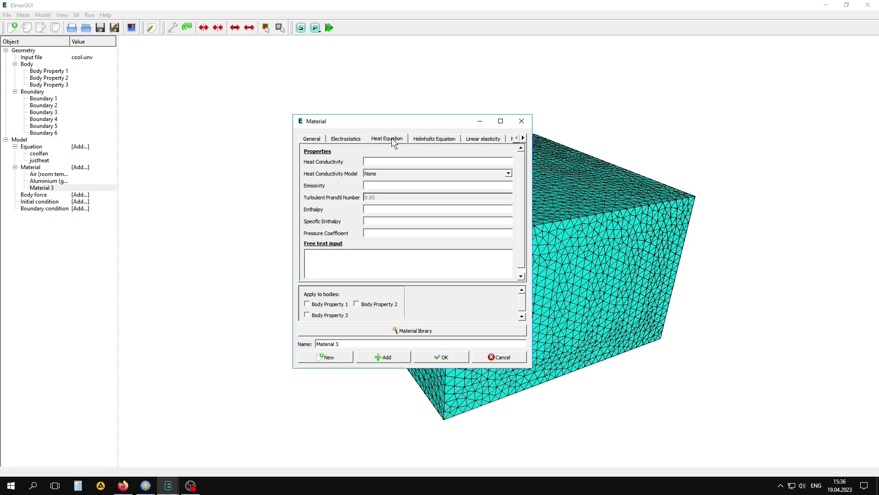
click(370, 163)
text(0.44)
click(376, 185)
text(0.97)
Name the material 'polipropilen' and add it to the model.
drag(339, 344, 282, 347)
text(polipopilen)
click(327, 344)
text(r)
click(382, 357)
click(453, 356)
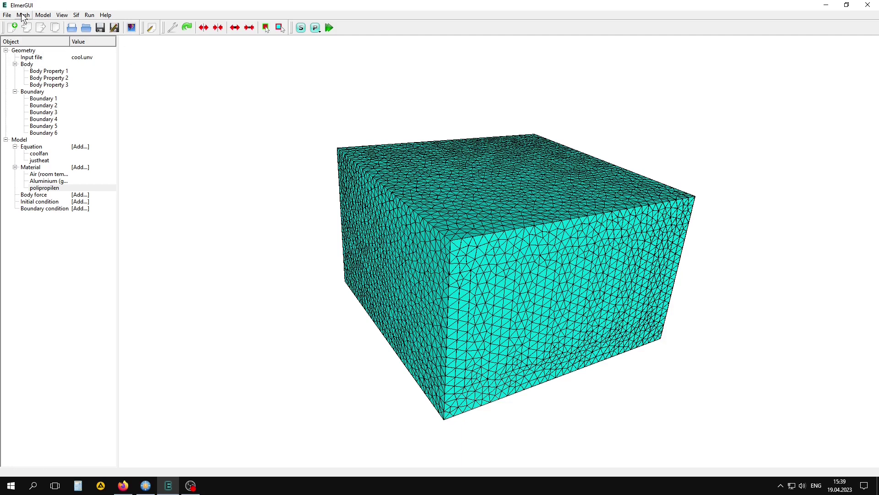
Add InitialCondition 1 setting the heat-equation Temperature to 300.
click(42, 16)
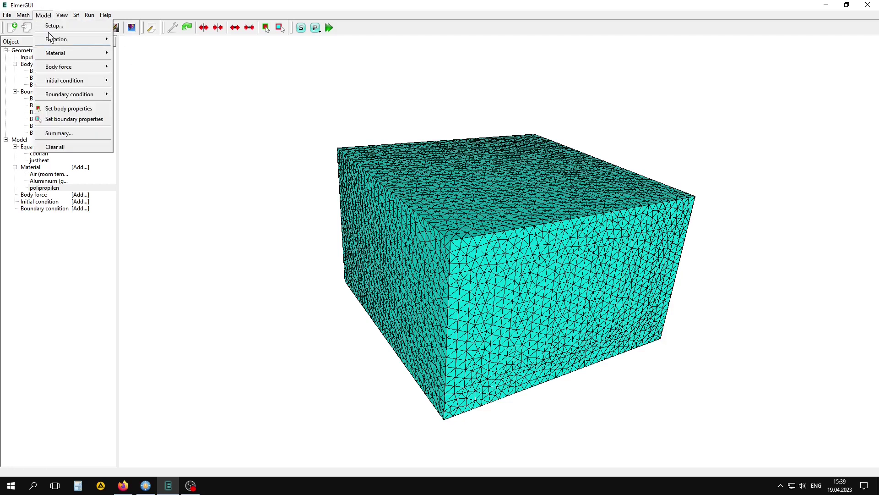
mouse_move(72, 80)
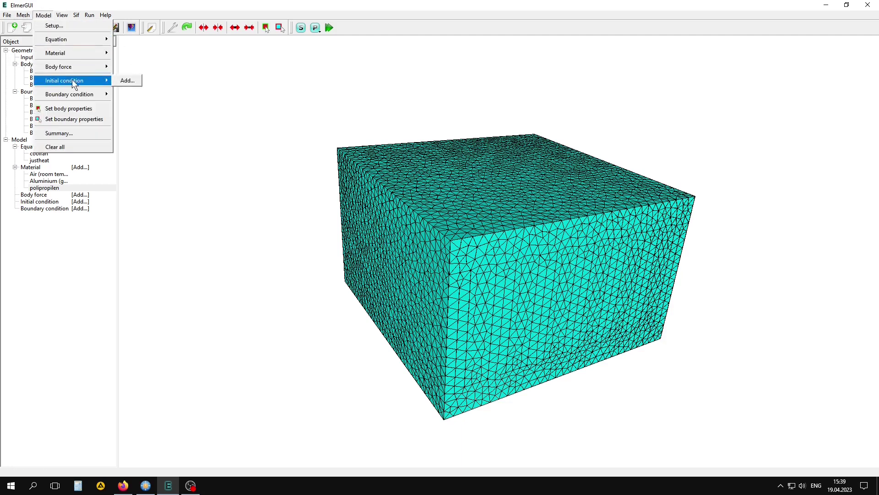
click(132, 82)
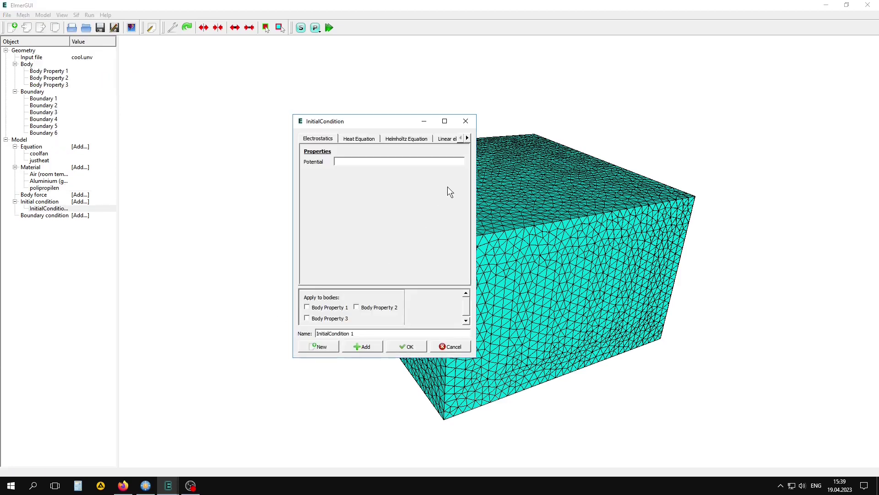
drag(477, 194, 558, 195)
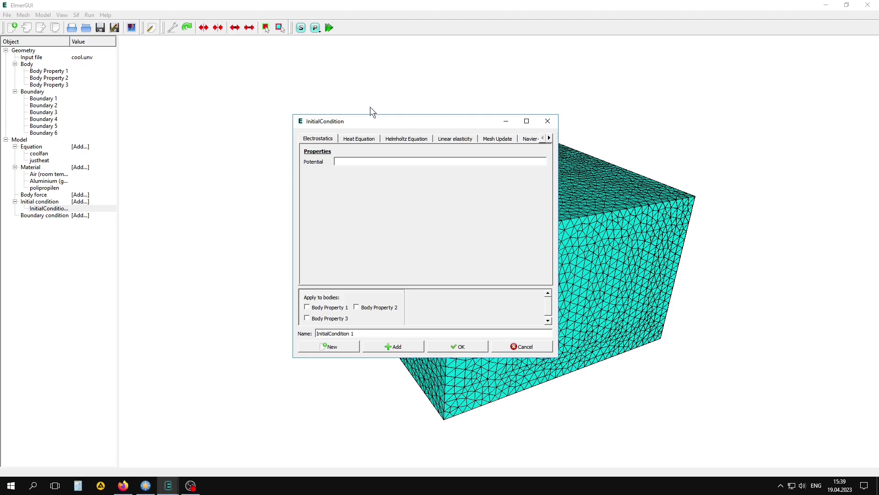
click(361, 139)
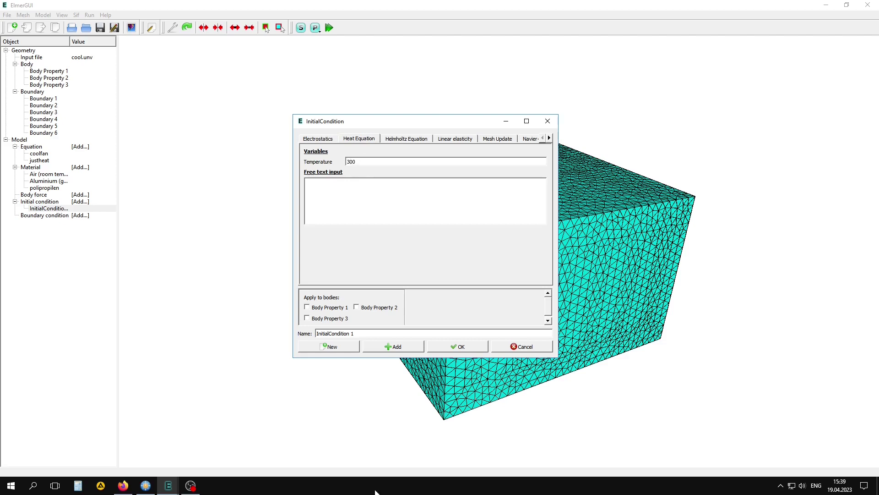
click(391, 346)
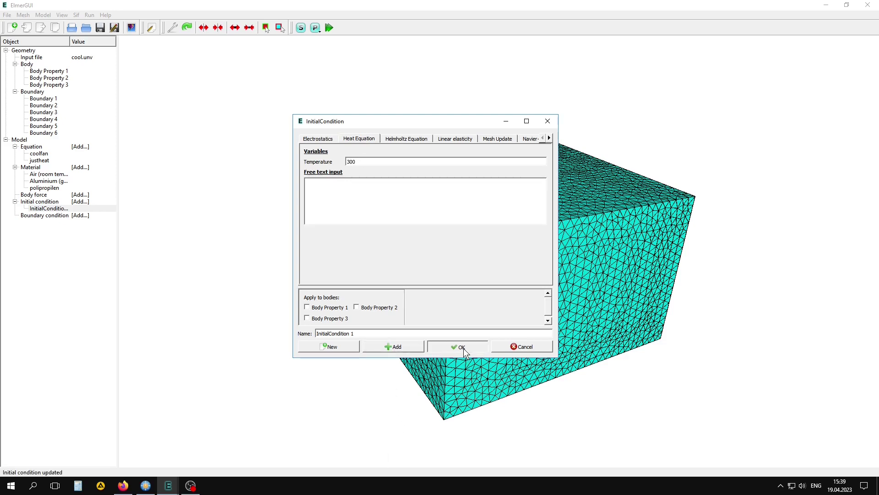
click(460, 347)
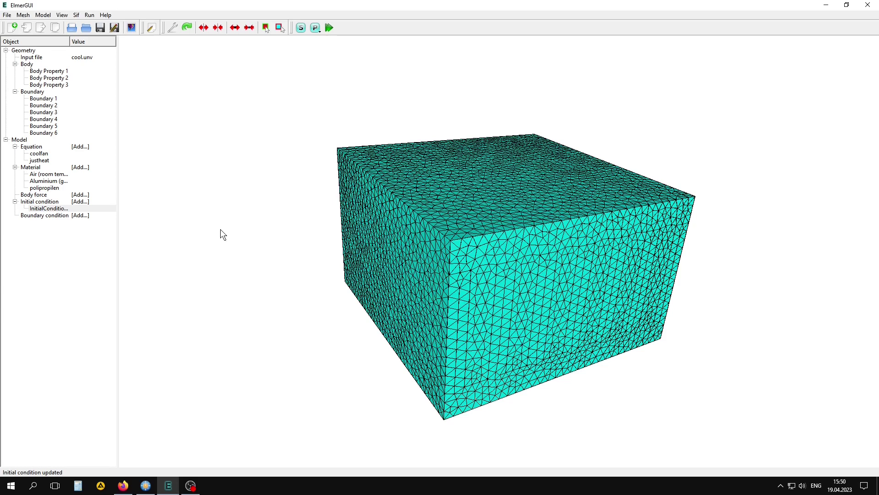
Create a new boundary condition with a heat-equation Heat Flux of 5.
click(41, 17)
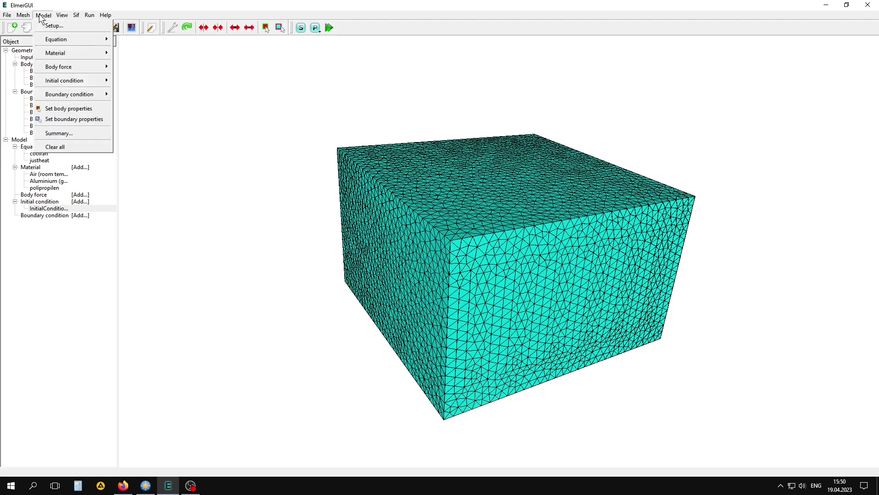
mouse_move(88, 94)
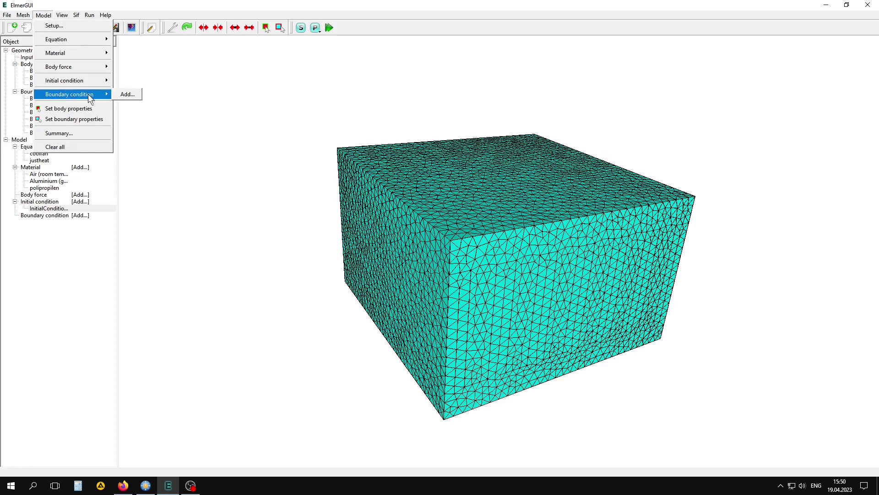
click(129, 94)
drag(478, 191, 649, 197)
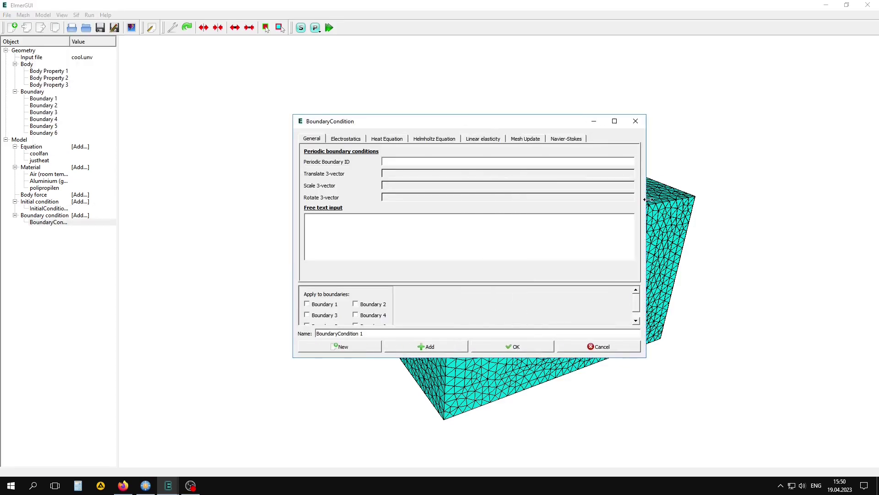
drag(408, 125, 329, 109)
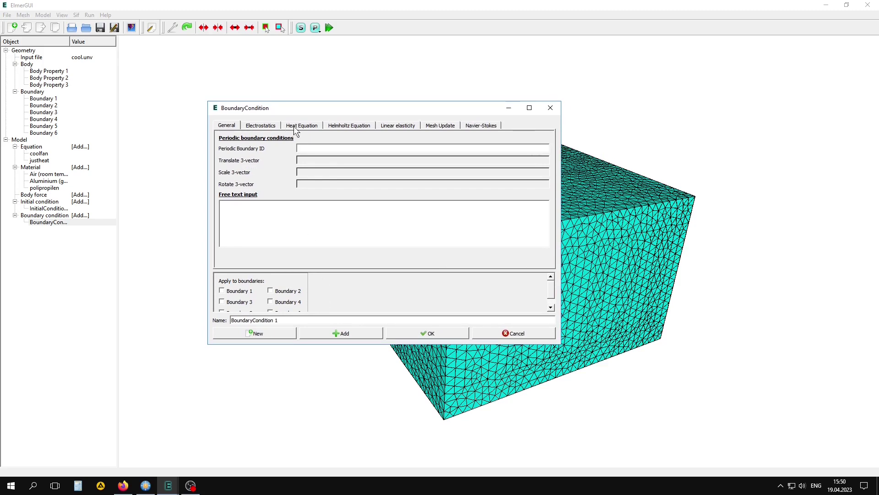
click(306, 128)
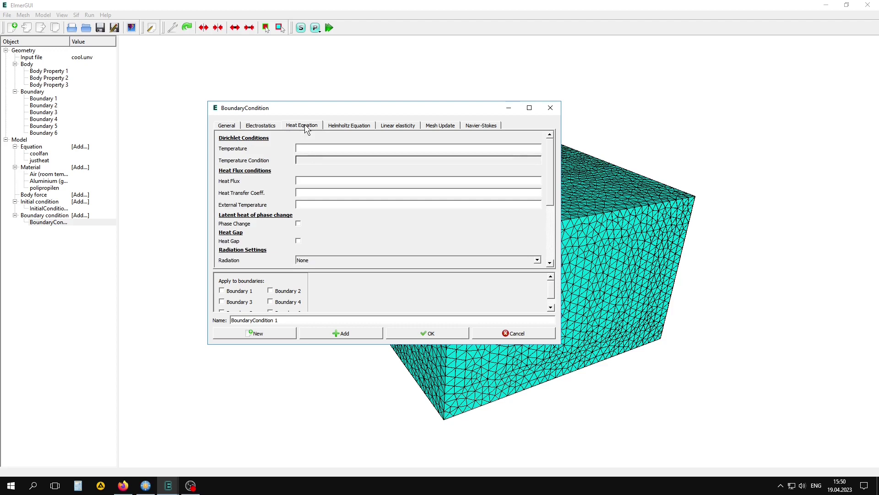
click(302, 181)
text(5000)
Name the boundary condition 'chip' and add it.
drag(297, 319, 216, 321)
text(chip)
click(339, 333)
click(414, 335)
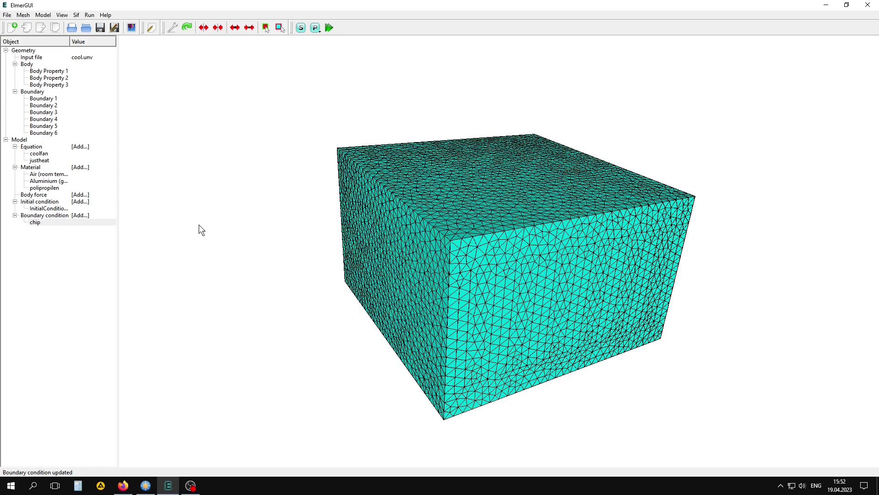
Create a boundary condition with heat transfer coefficient 10 and external temperature 300.
click(43, 14)
mouse_move(86, 95)
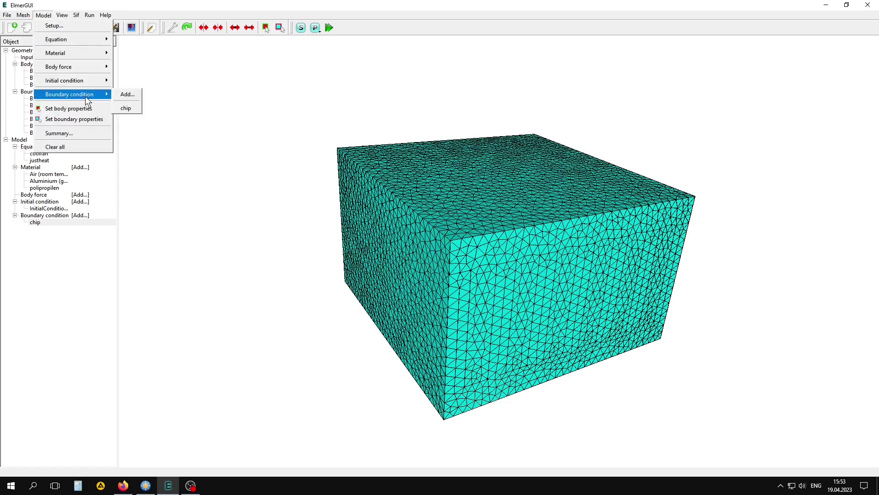
click(127, 94)
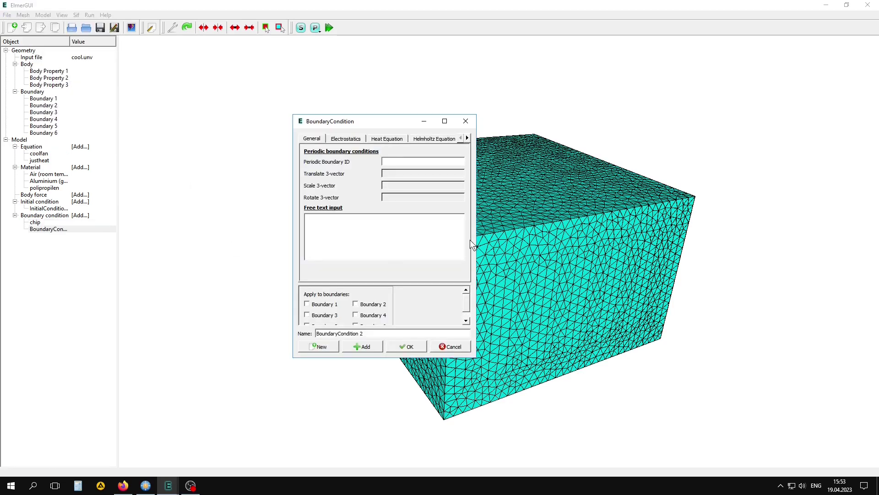
drag(476, 245, 727, 247)
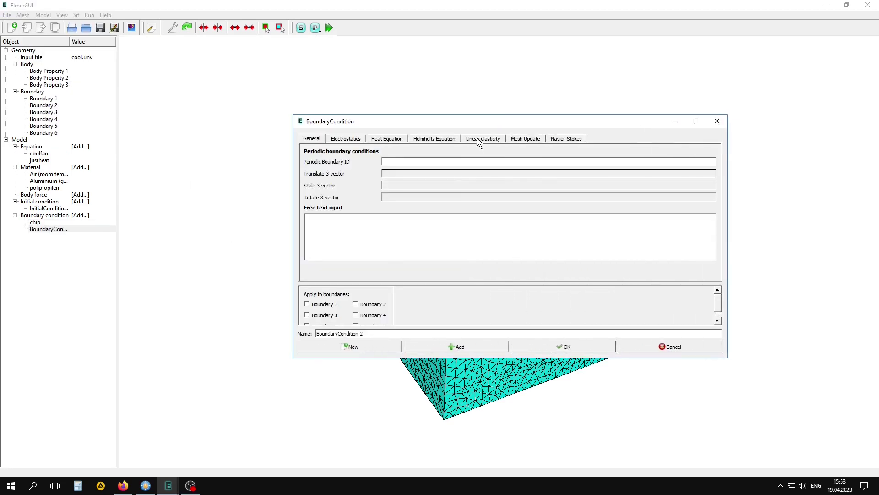
drag(474, 124, 356, 101)
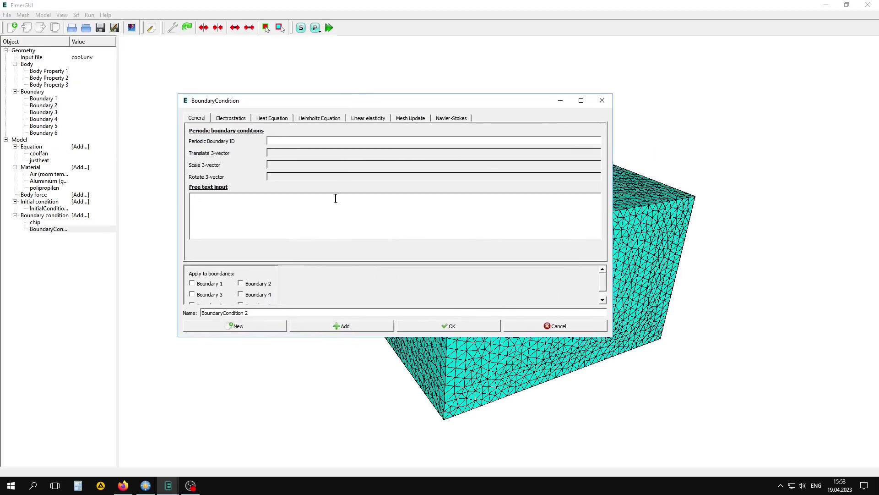
click(271, 118)
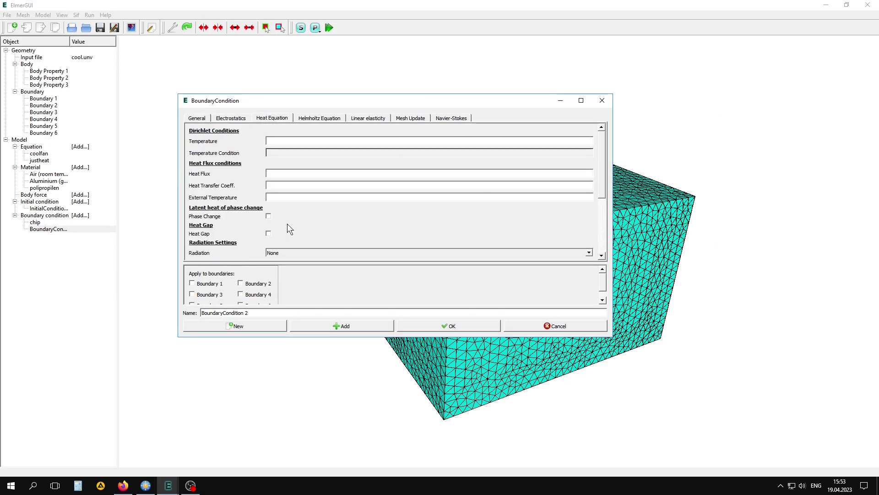
click(275, 185)
text(10)
click(280, 196)
text(300)
Name the boundary condition 'aire' and add it to the model.
drag(262, 313, 202, 314)
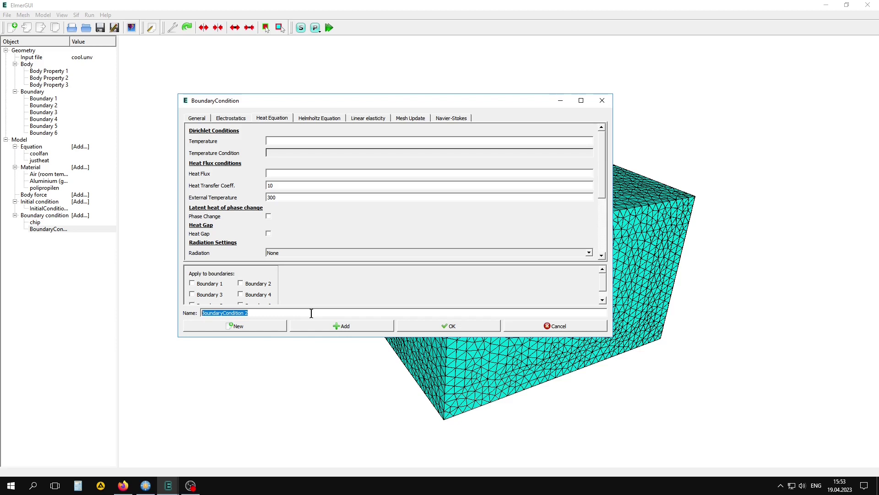
text(aire)
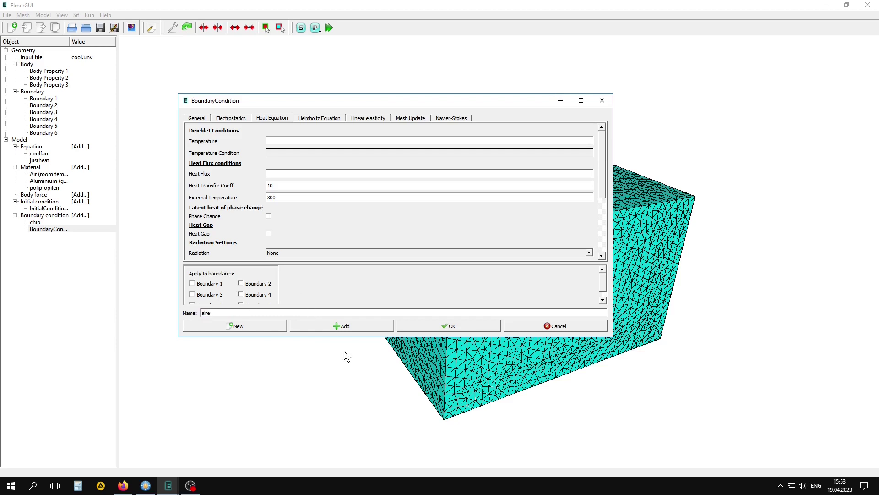
click(348, 325)
click(469, 326)
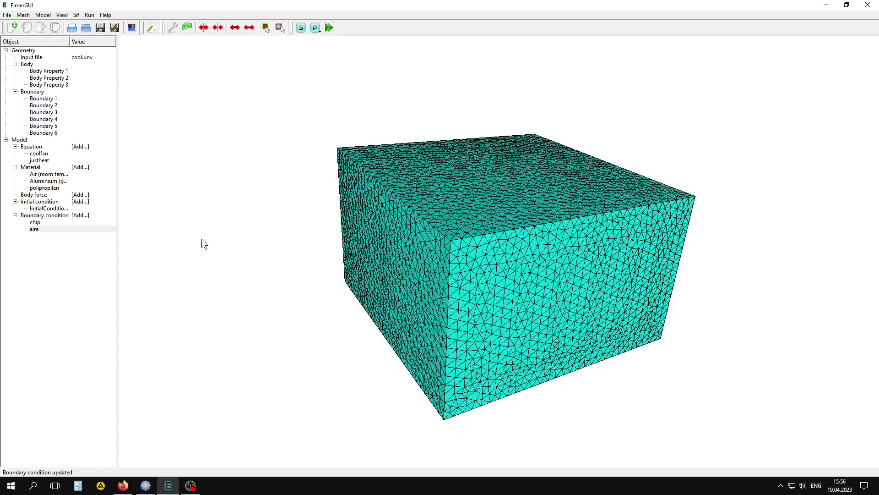
Create a new boundary condition with a fixed heat-equation Temperature.
click(43, 15)
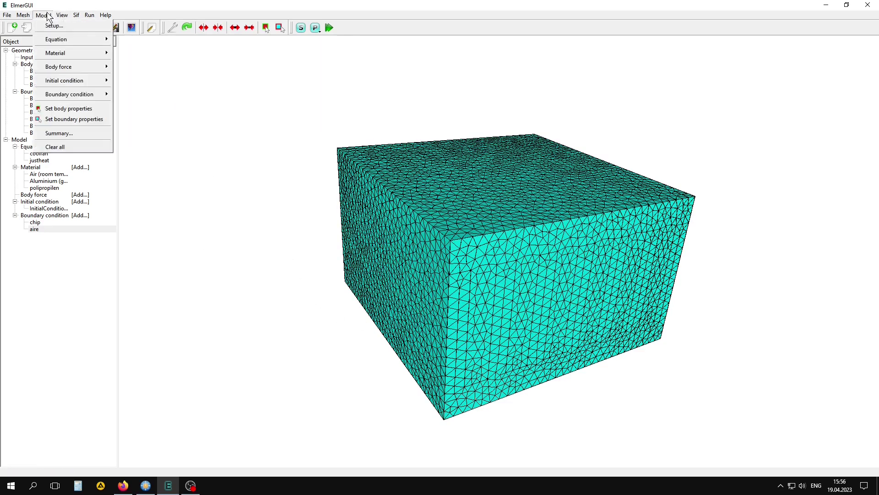
mouse_move(73, 97)
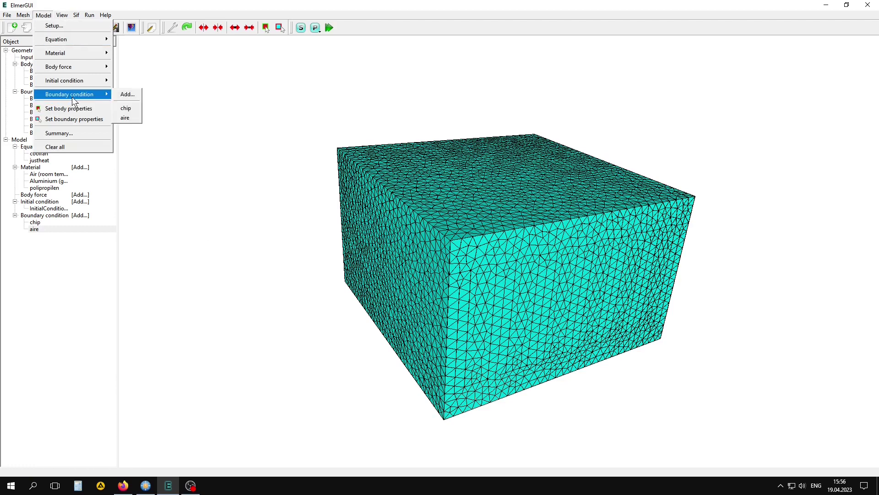
click(126, 96)
drag(476, 228, 696, 229)
drag(458, 128, 381, 121)
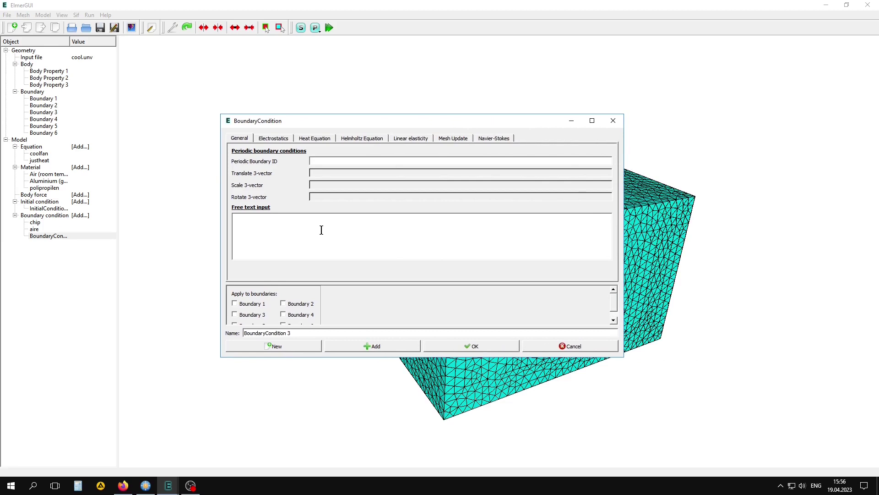
click(309, 139)
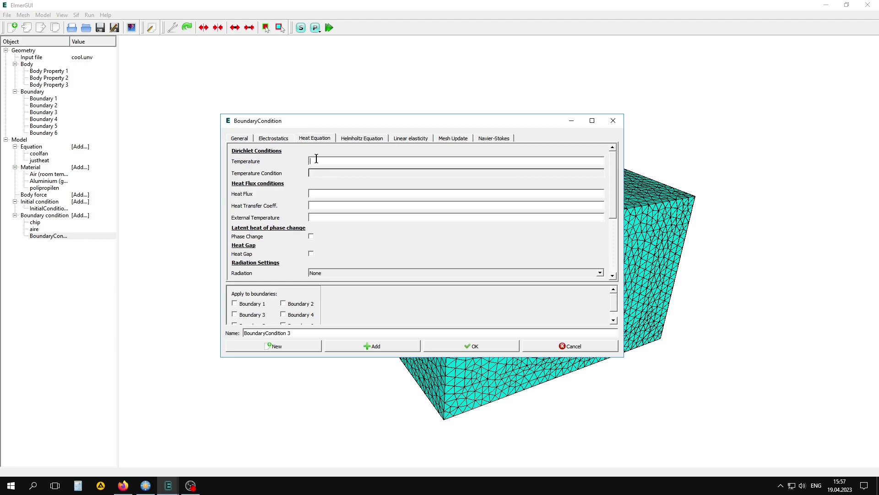
text(300)
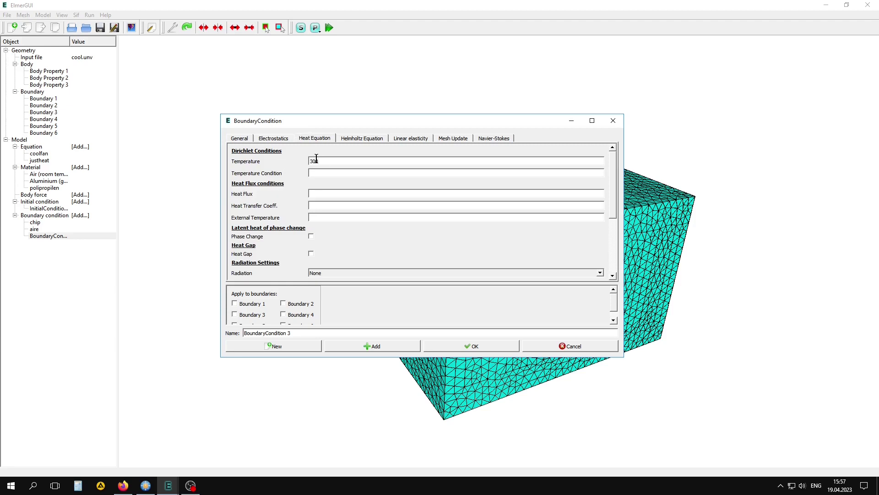
Set Navier-Stokes Velocity 1, 2 and 3 to 0, 0 and -0.5.
click(489, 137)
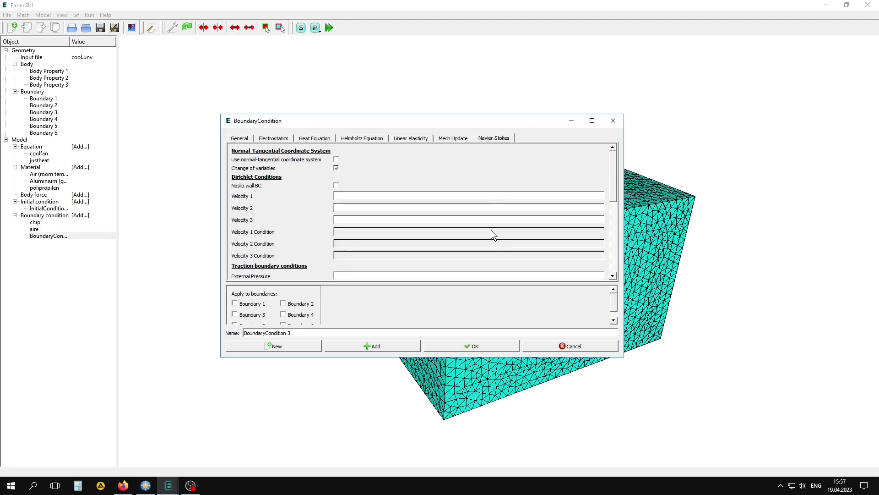
click(347, 196)
text(0)
click(347, 207)
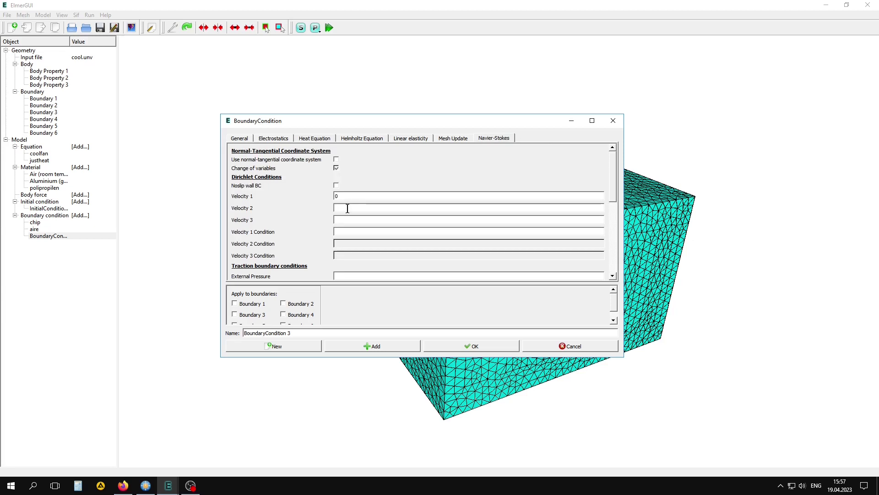
text(0)
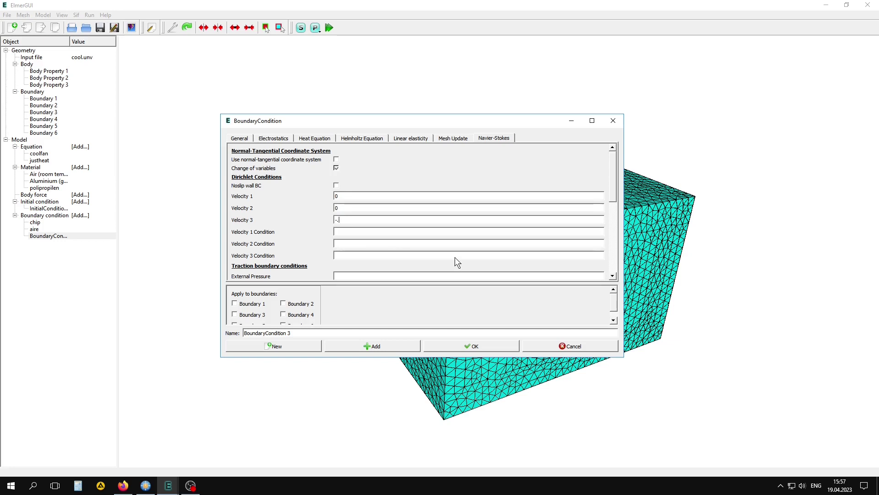
text(5)
text(0)
Name the boundary condition 'fan' and add it.
drag(304, 332, 217, 336)
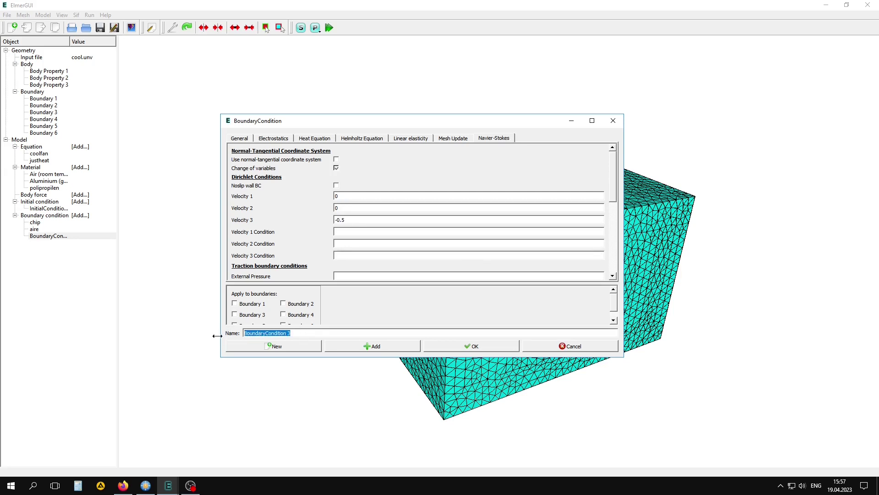
text(fan)
click(355, 345)
click(455, 345)
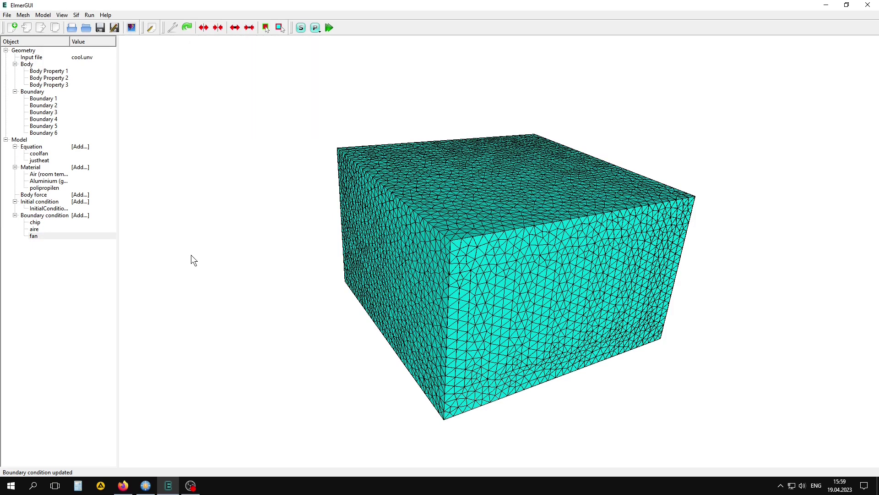
Create a boundary condition with Navier-Stokes Velocity 2 and Velocity 3 both 0.
click(43, 14)
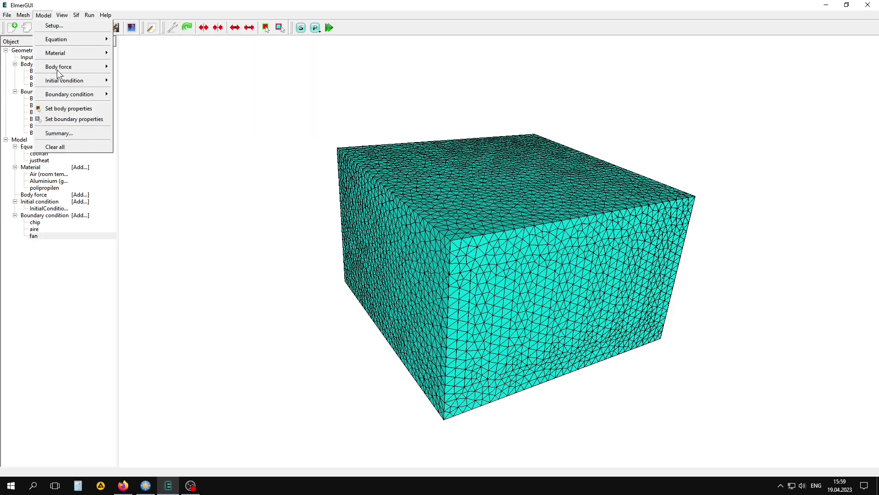
mouse_move(65, 95)
click(131, 92)
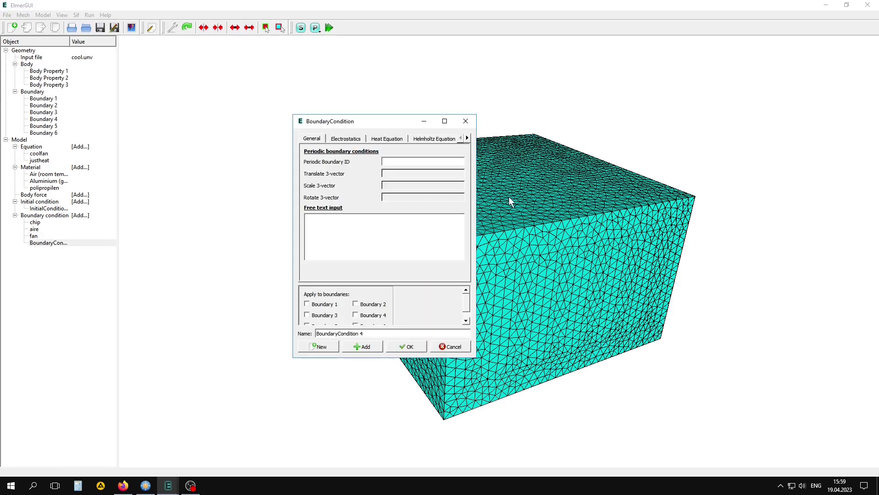
drag(477, 189, 672, 189)
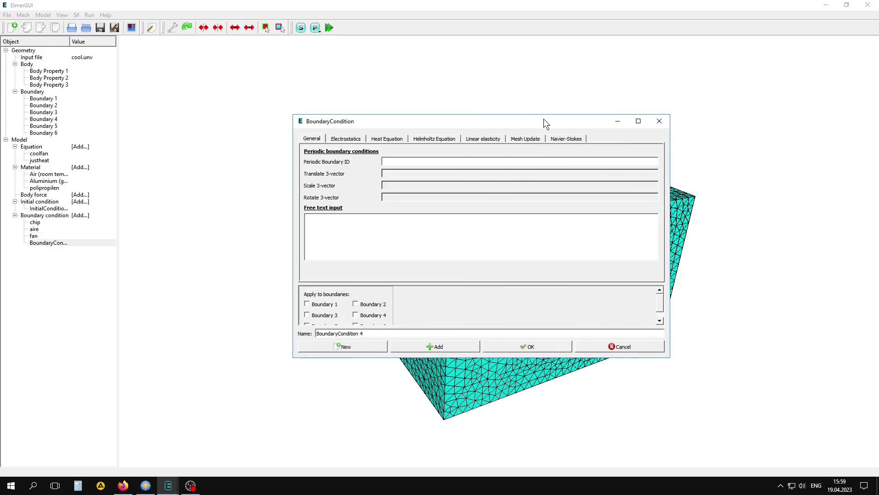
drag(544, 119, 410, 118)
click(433, 138)
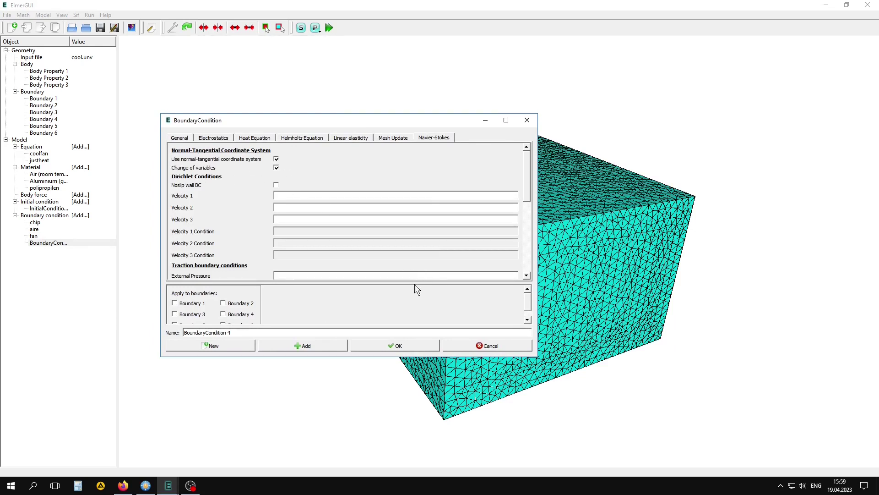
click(279, 208)
text(0)
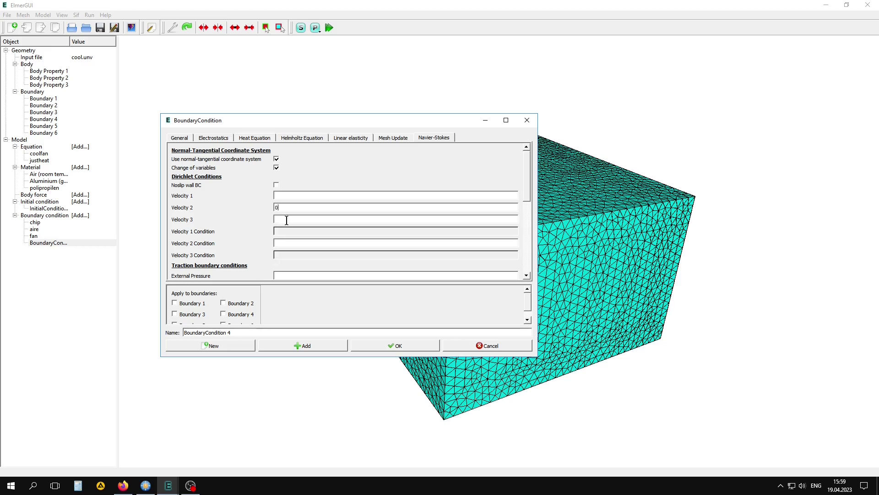
click(289, 219)
text(0)
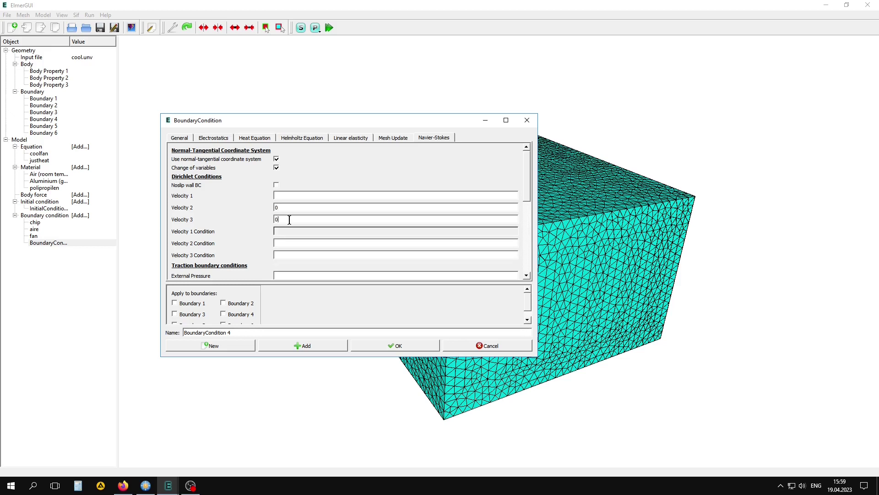
Name the boundary condition 'ot' and add it to the model.
drag(231, 332, 169, 335)
text(ot)
click(288, 342)
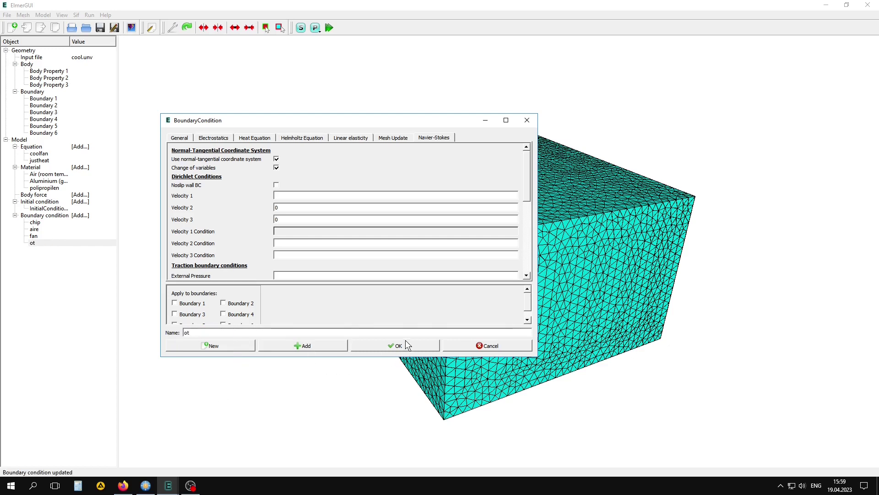
click(395, 346)
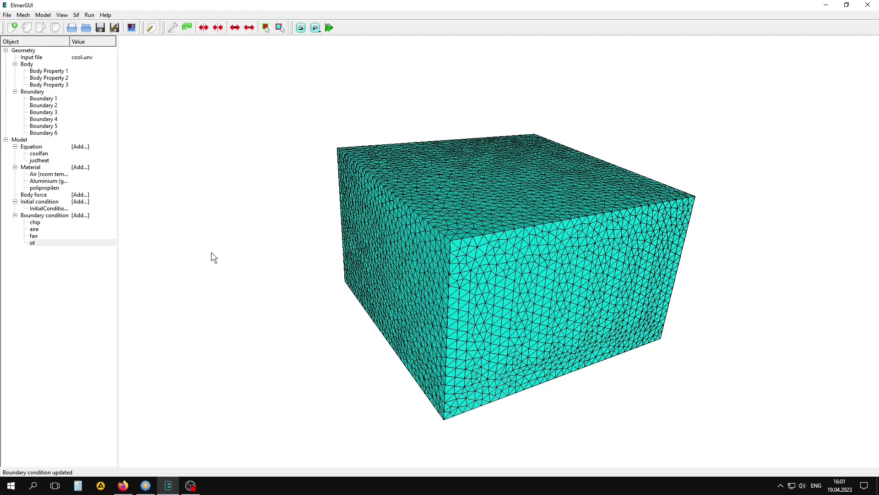
Add boundary condition 'rad' with the Navier-Stokes Noslip wall BC enabled.
click(43, 15)
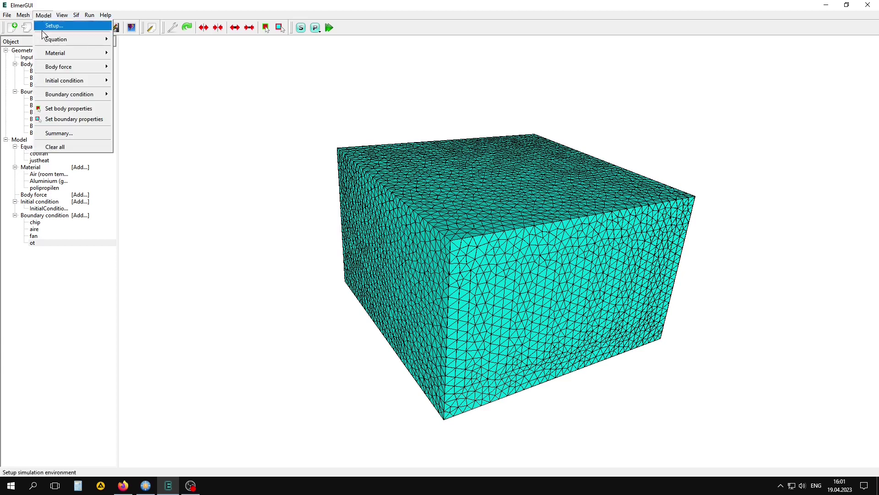
mouse_move(59, 91)
click(121, 93)
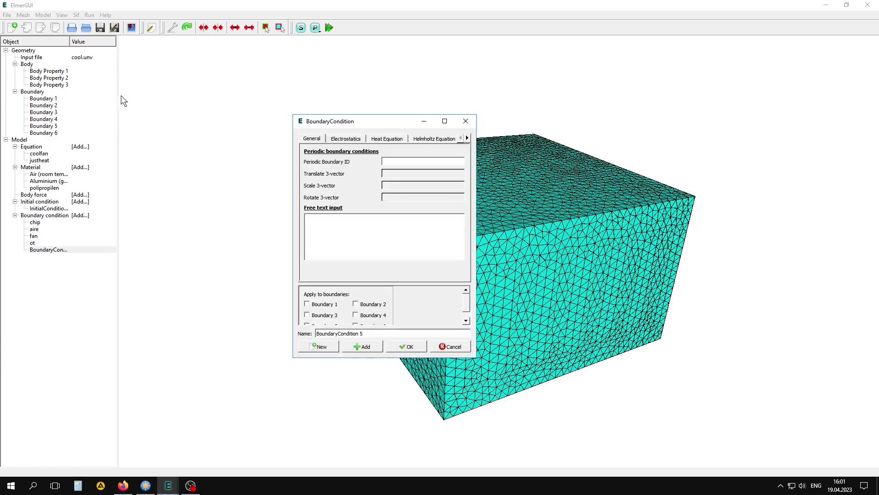
drag(477, 184, 698, 184)
drag(578, 121, 460, 125)
click(452, 145)
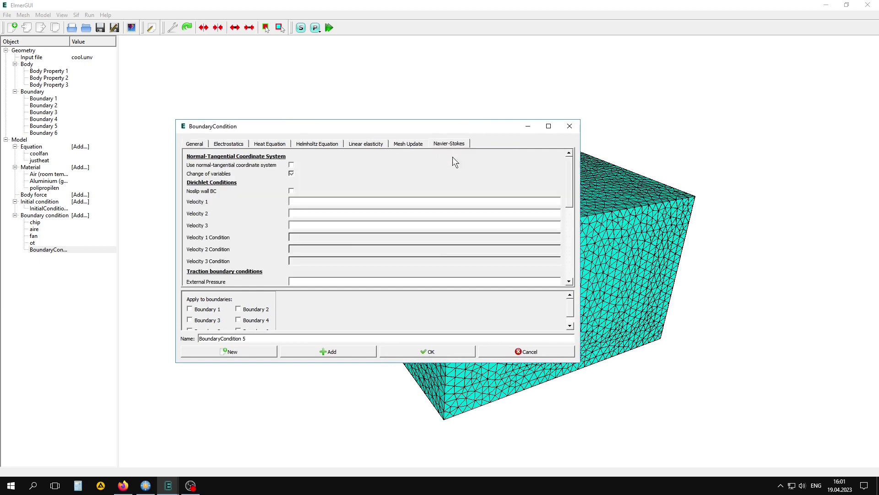
click(291, 189)
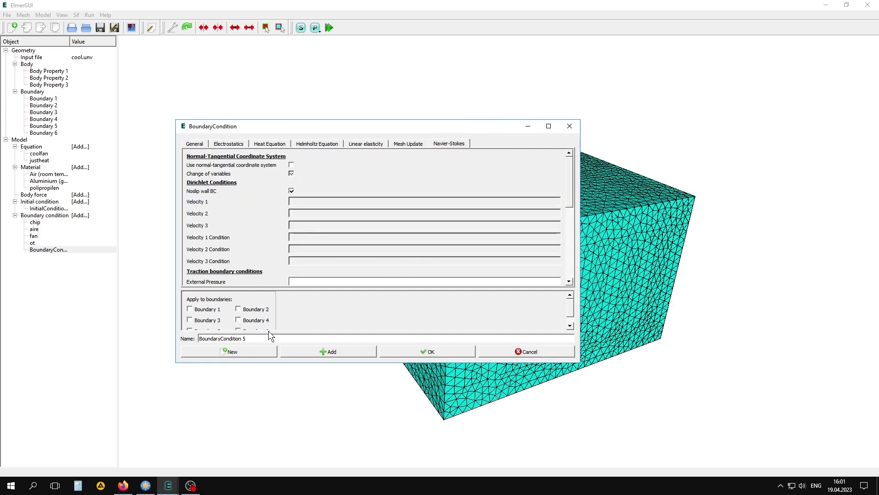
drag(250, 338, 190, 341)
text(rad)
click(351, 351)
click(443, 350)
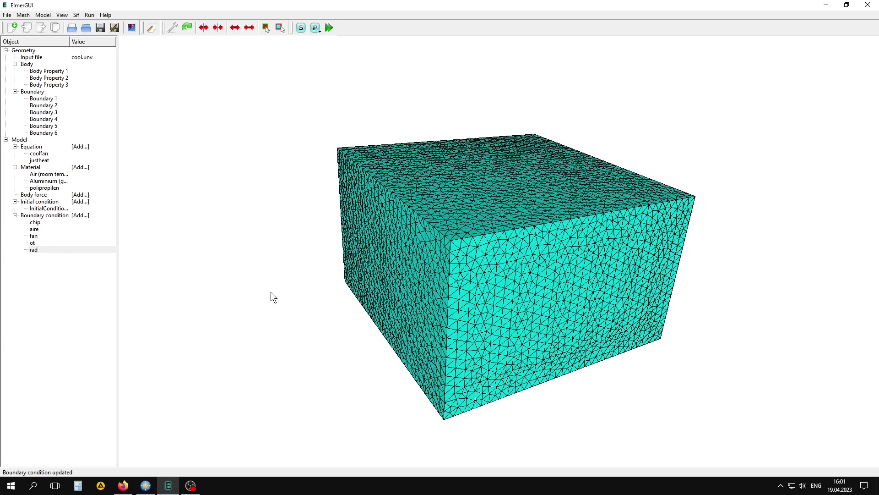
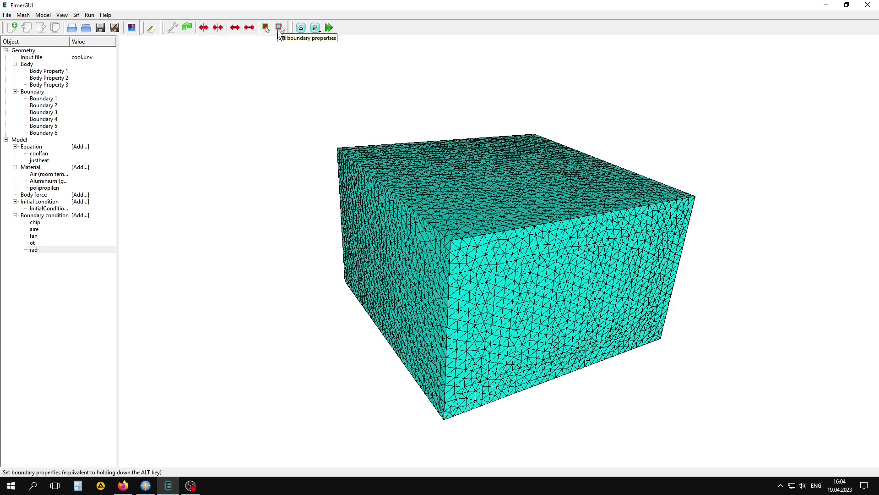
Give body 1 the coolfan equation, Air (room temperature) material and InitialCondition 1.
click(266, 27)
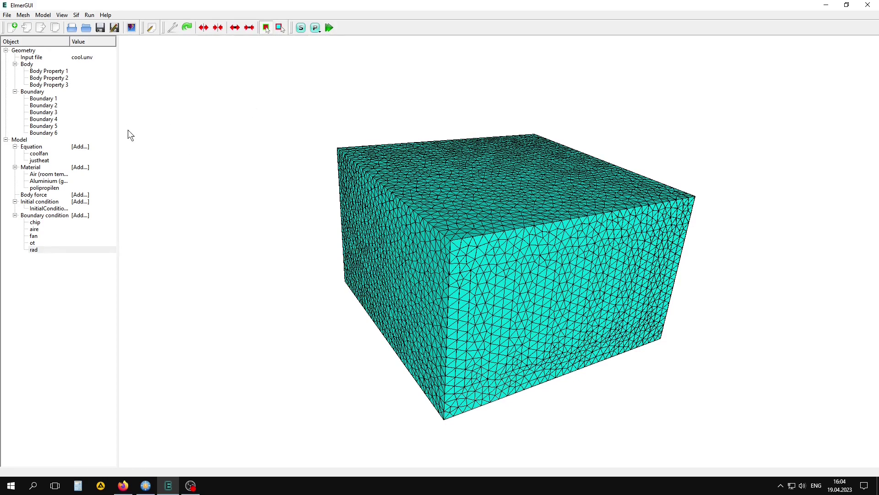
double_click(460, 177)
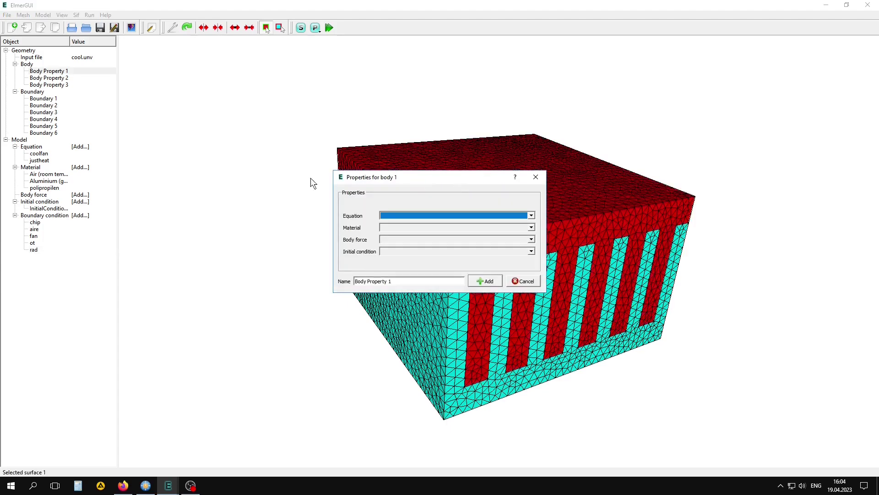
drag(411, 178, 267, 109)
click(249, 145)
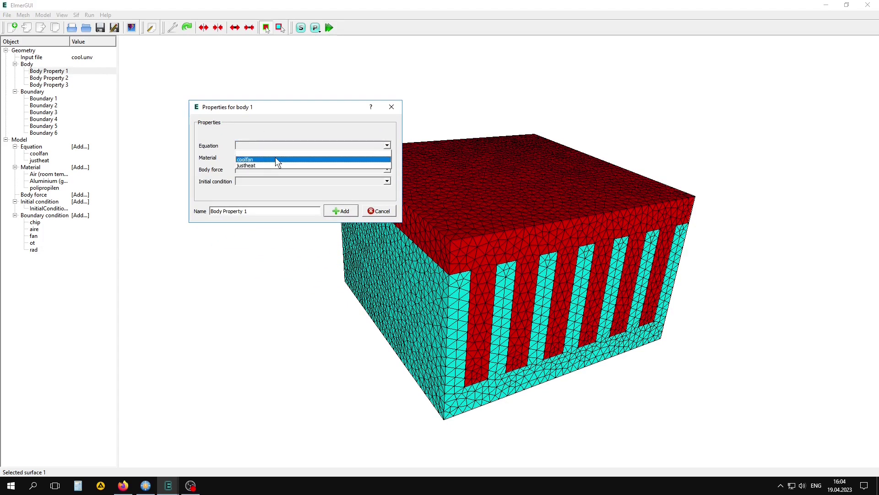
click(281, 159)
click(269, 158)
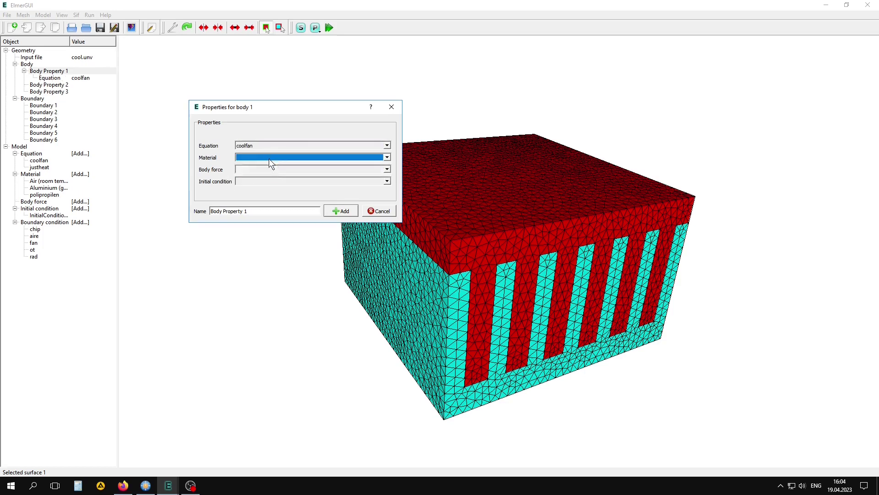
click(288, 172)
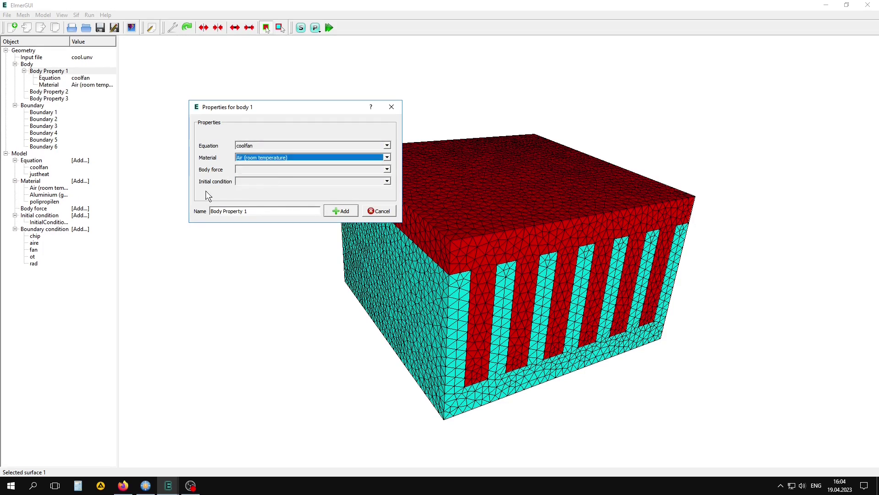
click(244, 181)
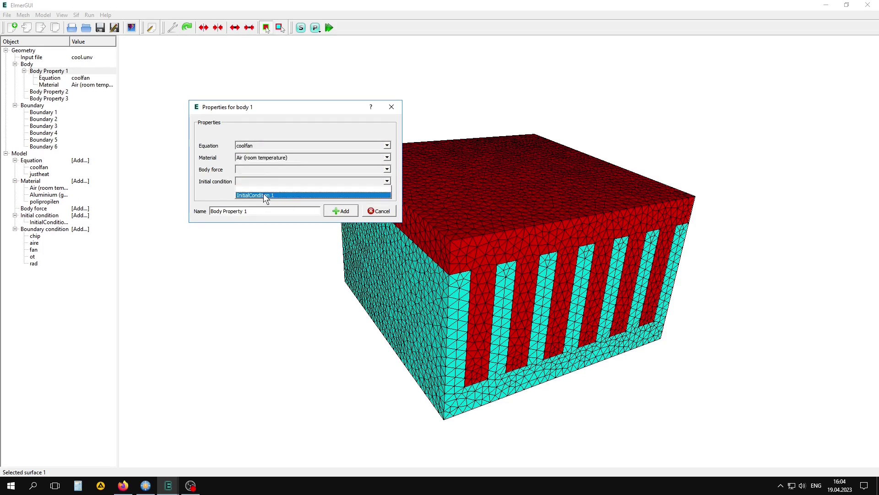
click(263, 193)
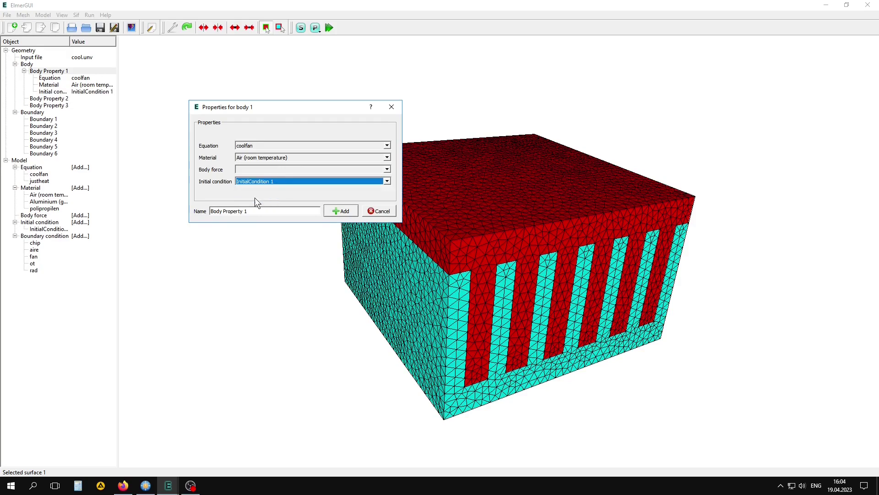
click(341, 210)
Rotate the mesh, reopen body 1's properties and close them without changes.
drag(315, 213, 249, 224)
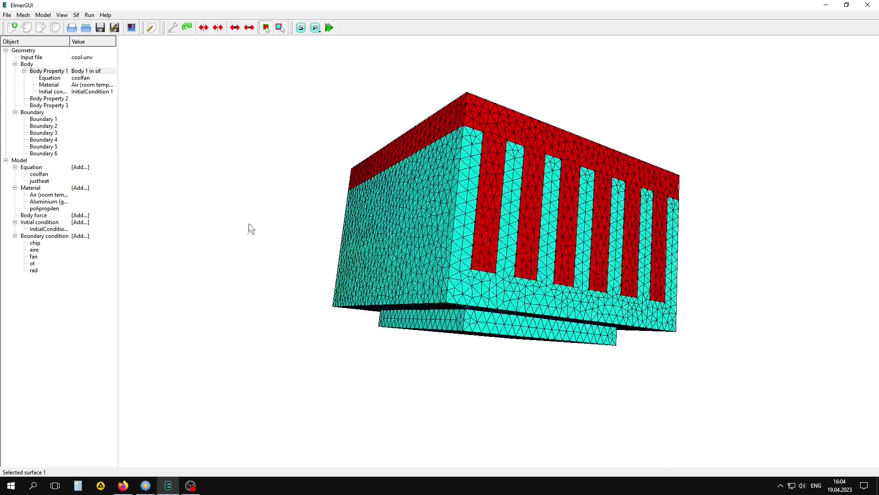
double_click(430, 205)
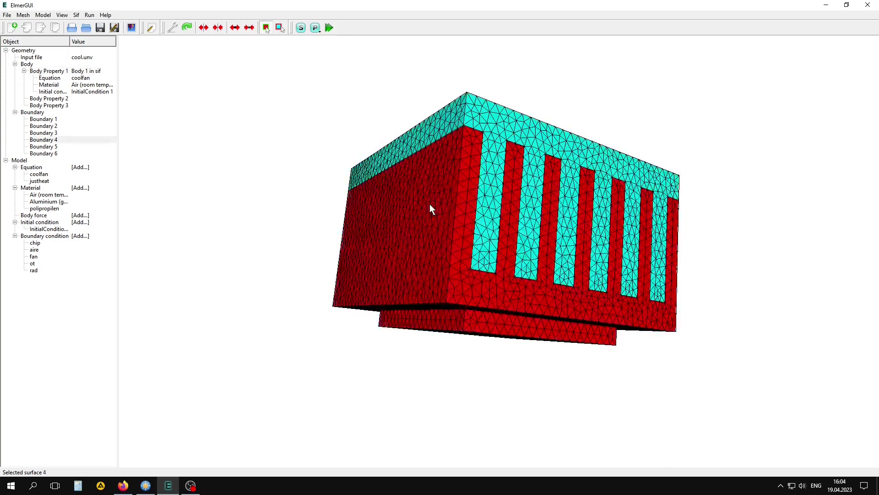
ctrl+double_click(399, 209)
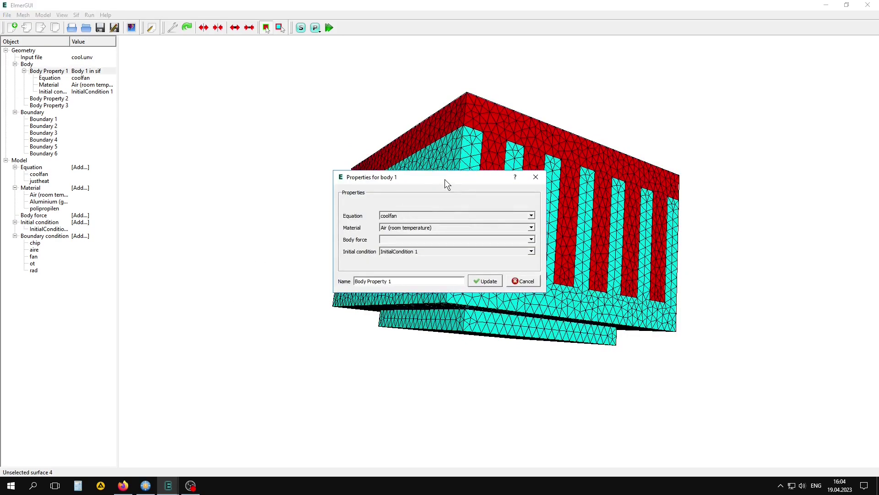
drag(444, 179, 368, 171)
click(442, 271)
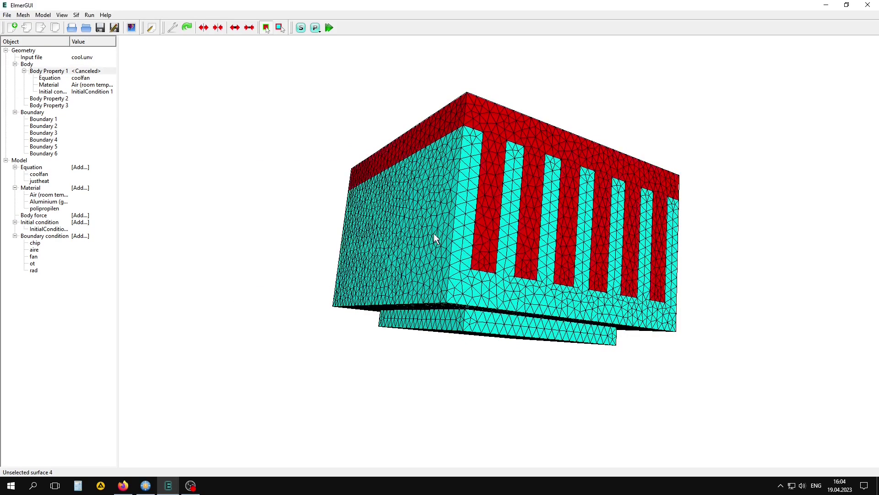
double_click(434, 234)
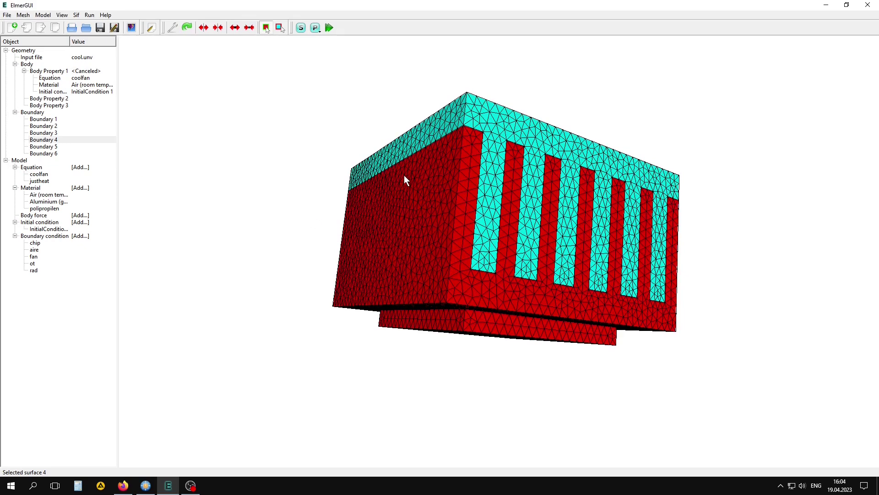
Give Body Property 2 the justheat equation, Aluminium (generic) material and InitialCondition 1.
double_click(48, 99)
drag(447, 182, 301, 106)
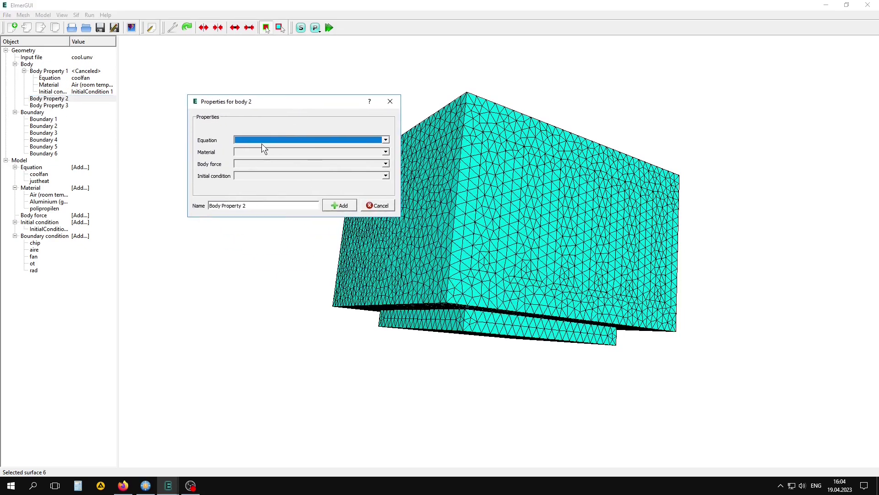
click(268, 139)
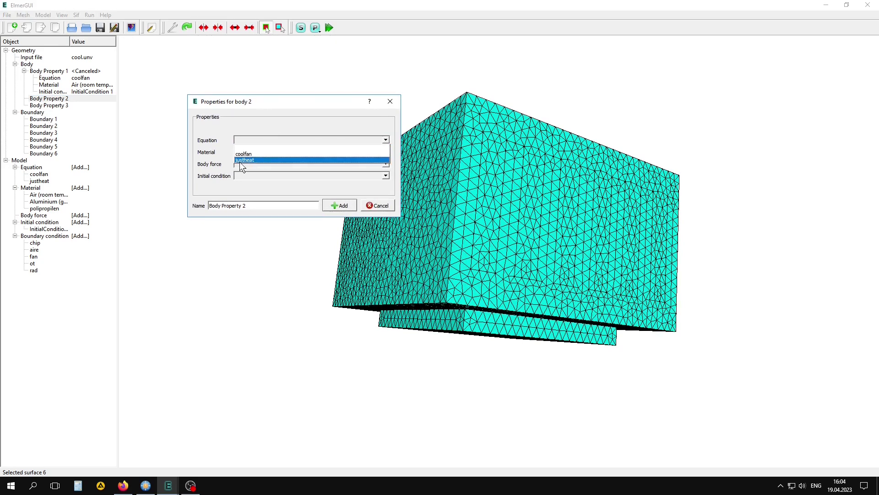
click(264, 159)
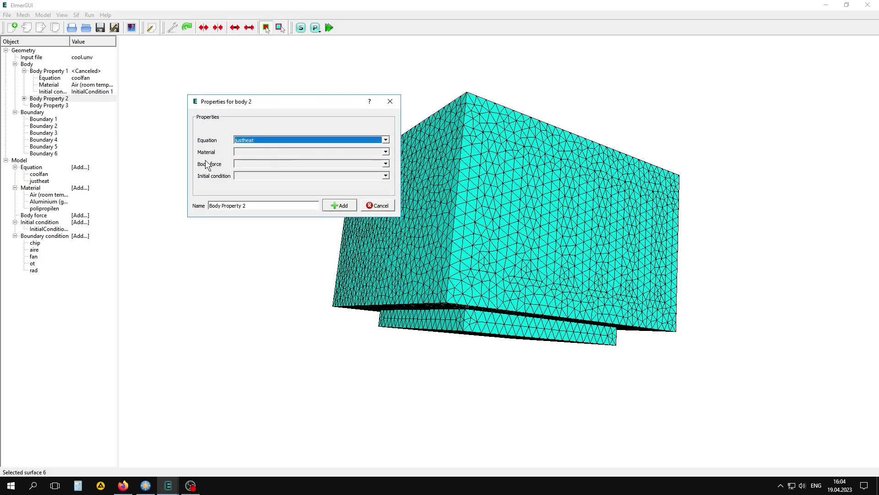
click(280, 152)
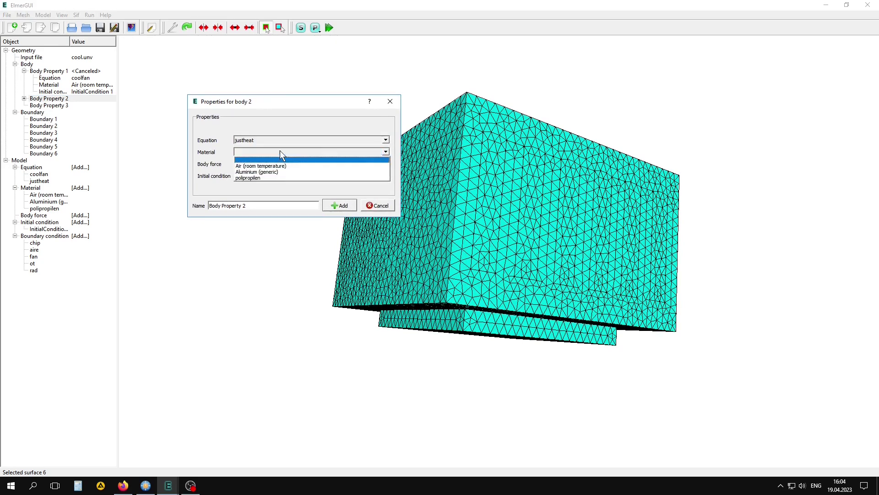
click(255, 172)
click(263, 175)
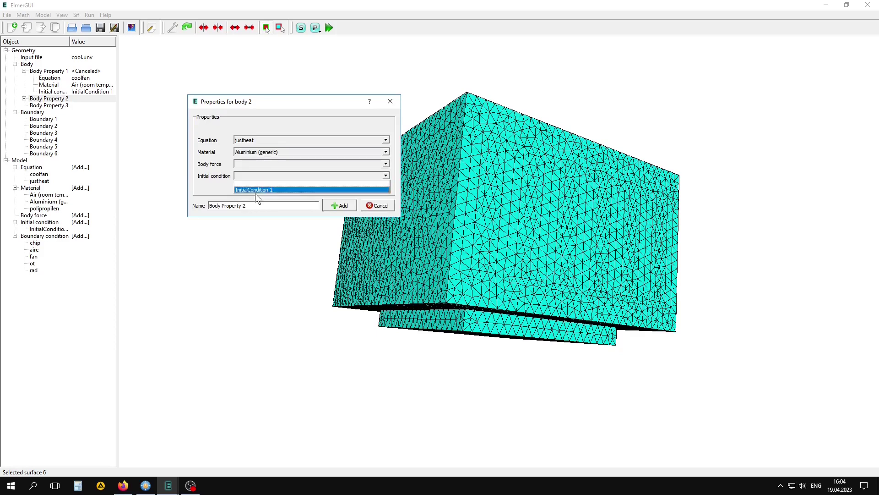
click(256, 182)
click(271, 175)
click(253, 189)
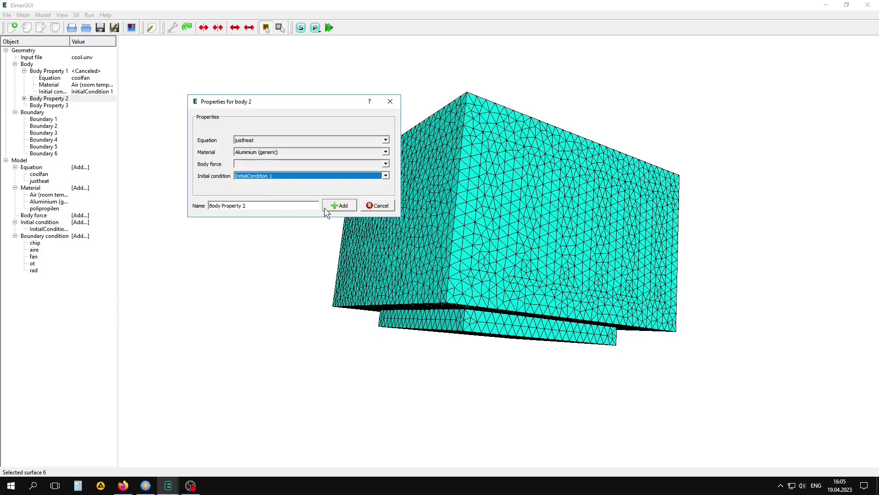
click(331, 205)
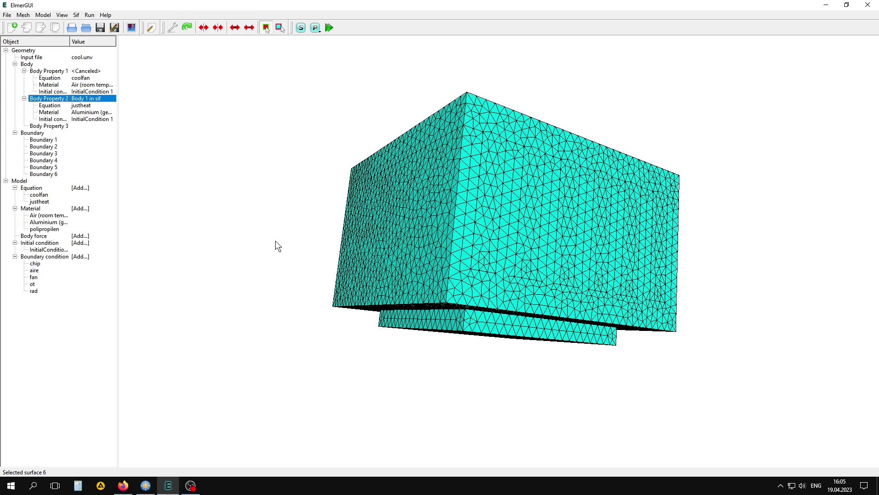
click(409, 215)
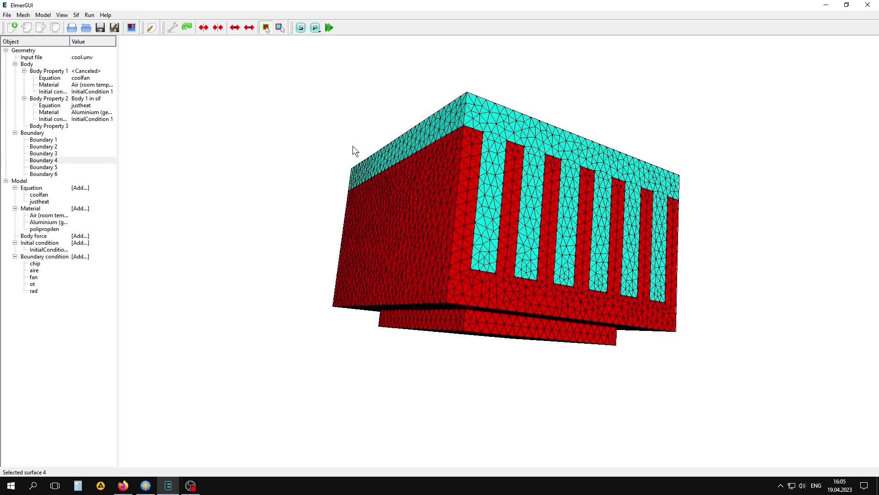
Give Body Property 3 the justheat equation, polipropilen material and InitialCondition 1.
double_click(57, 126)
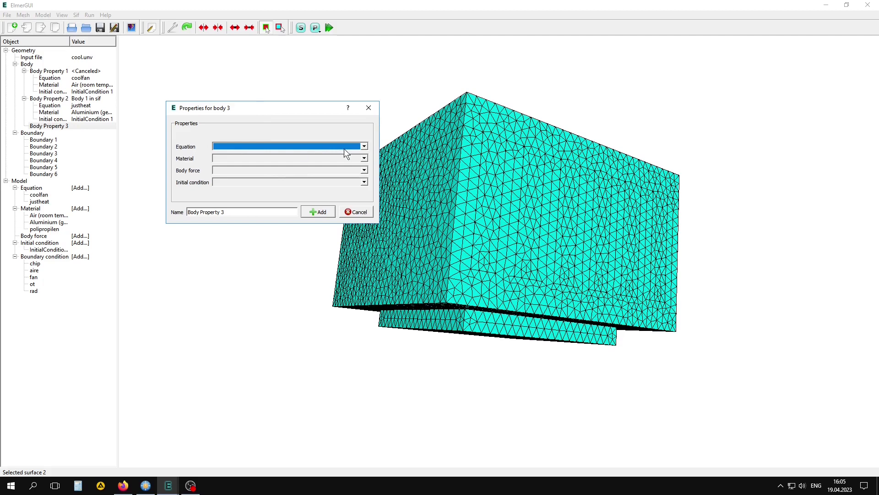
click(274, 147)
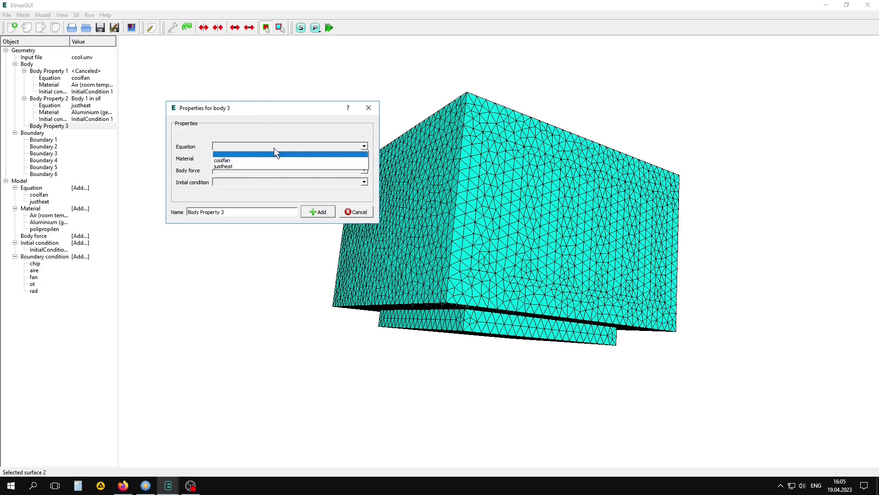
click(243, 167)
click(236, 158)
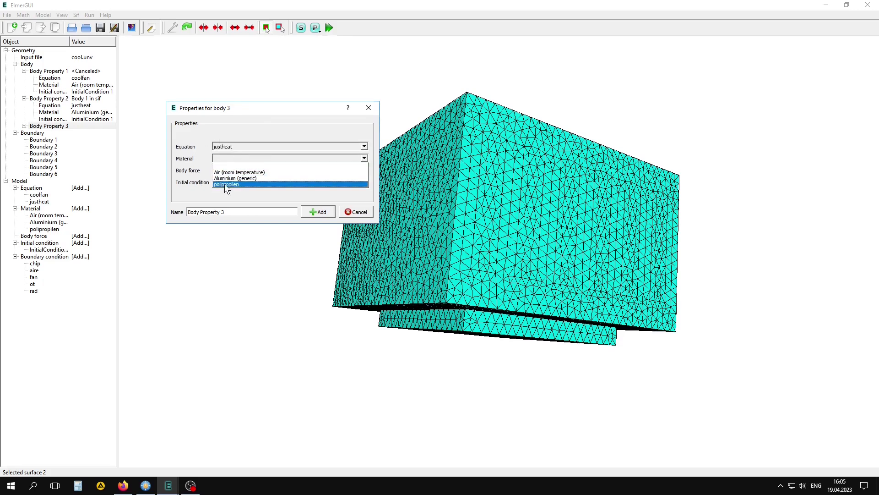
click(232, 185)
click(245, 183)
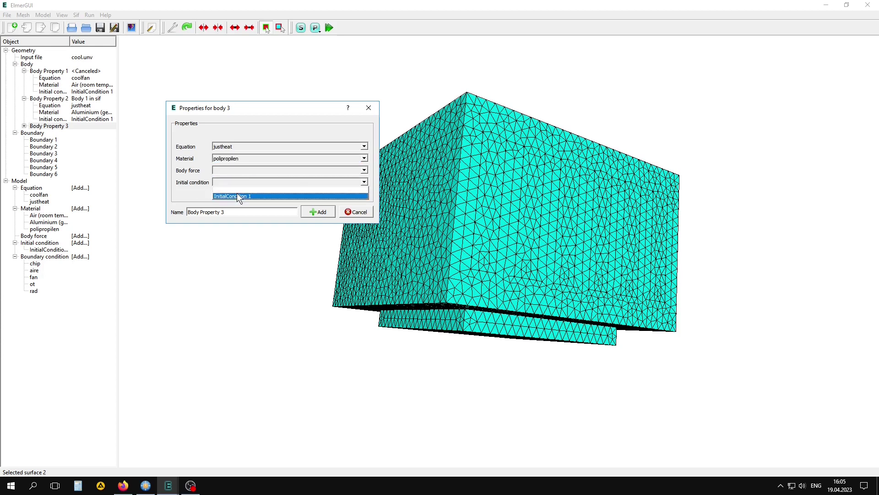
click(227, 196)
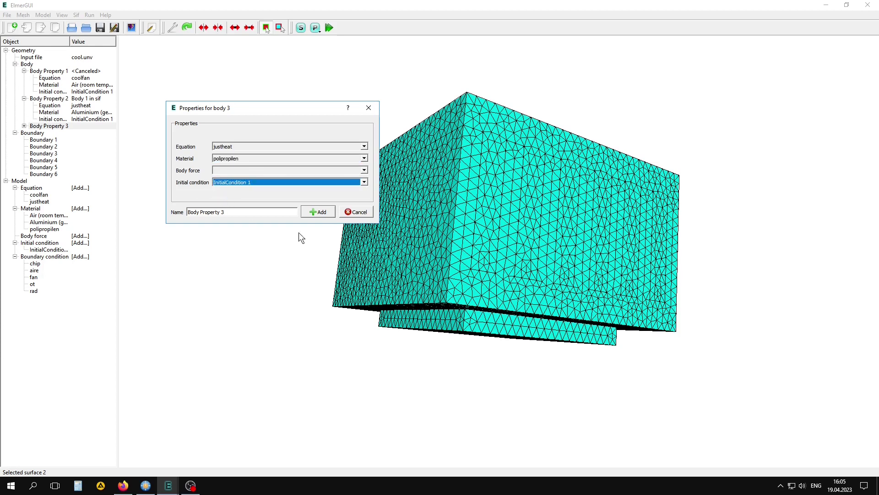
click(318, 212)
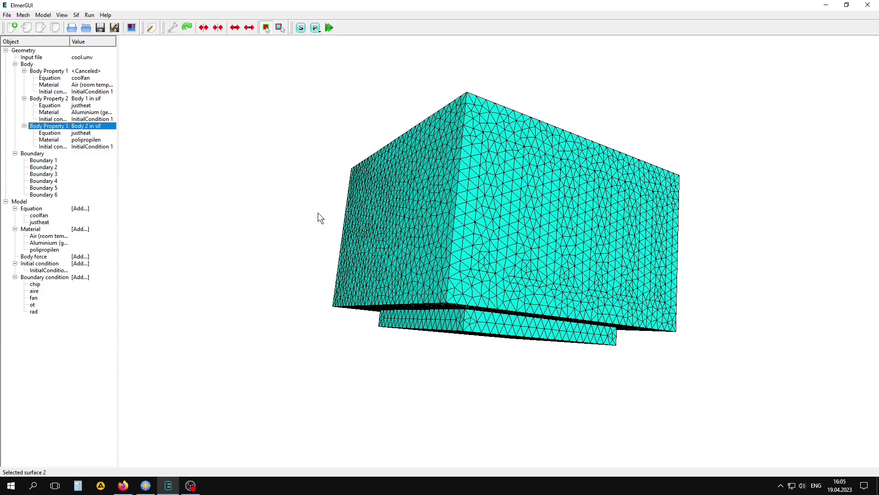
drag(333, 61, 340, 161)
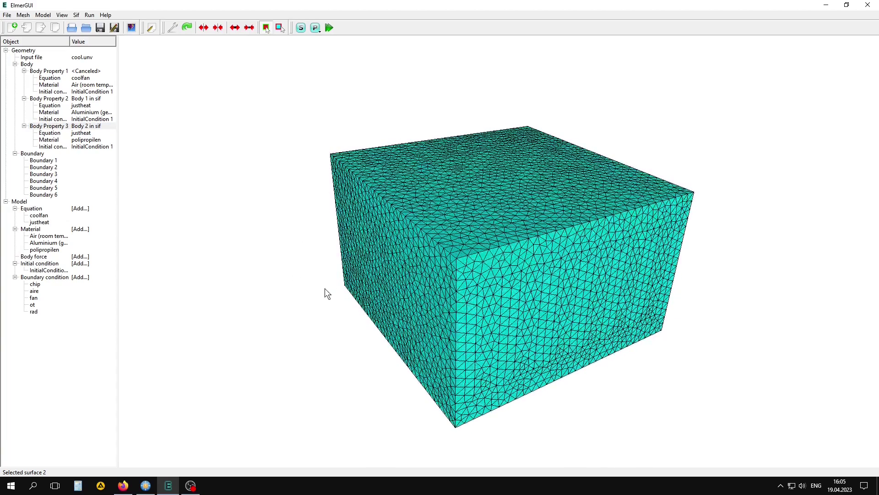
Assign boundary condition fan to Boundary 1 and ot to Boundary 3.
click(278, 29)
drag(235, 142, 246, 155)
double_click(498, 181)
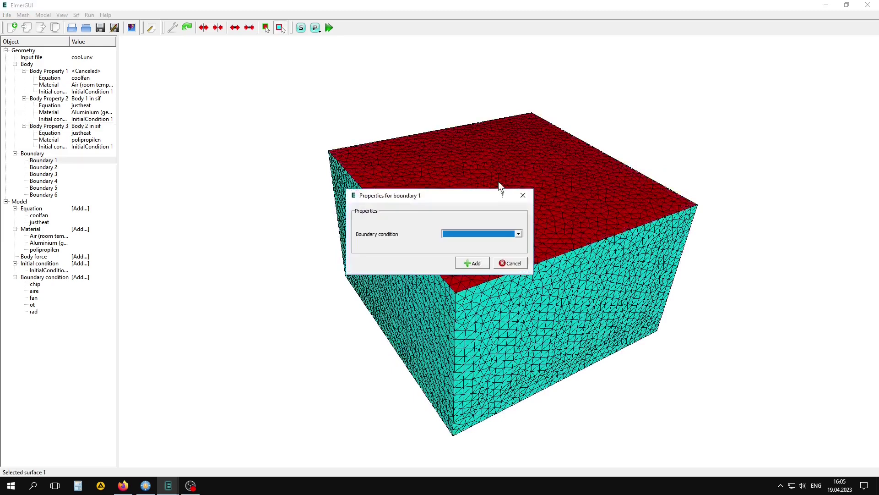
click(472, 234)
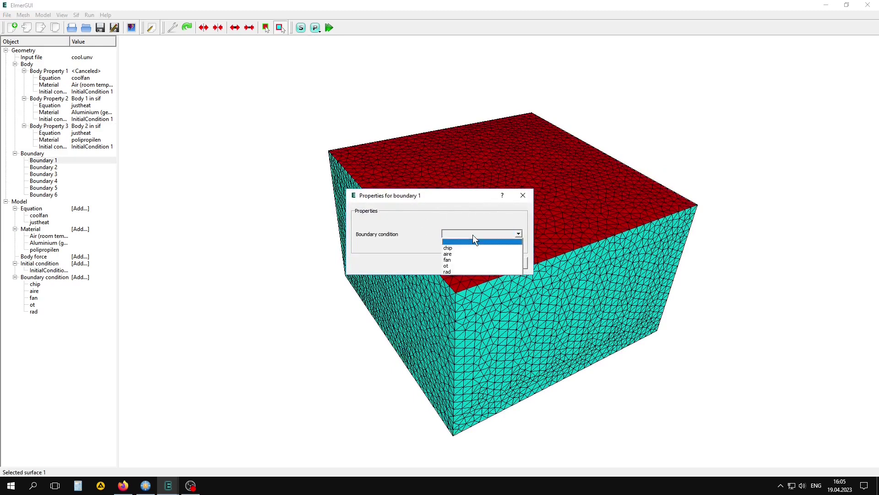
click(459, 260)
click(471, 263)
drag(289, 267, 391, 209)
double_click(409, 131)
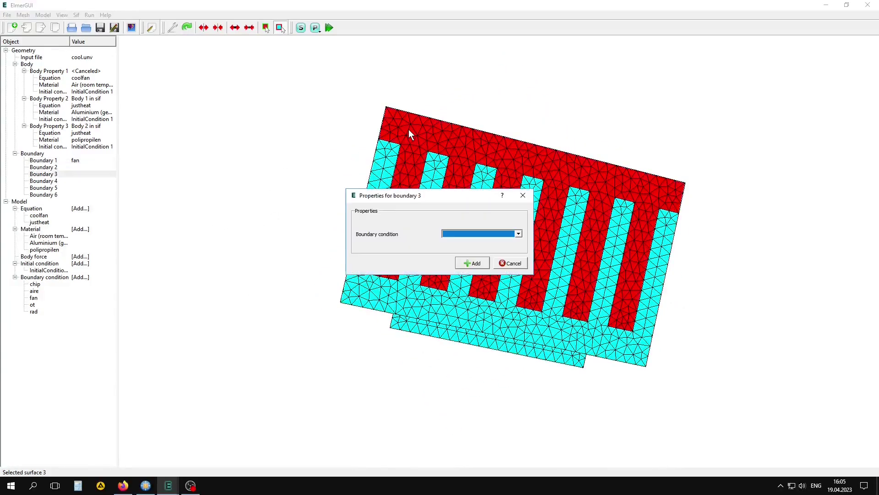
click(470, 234)
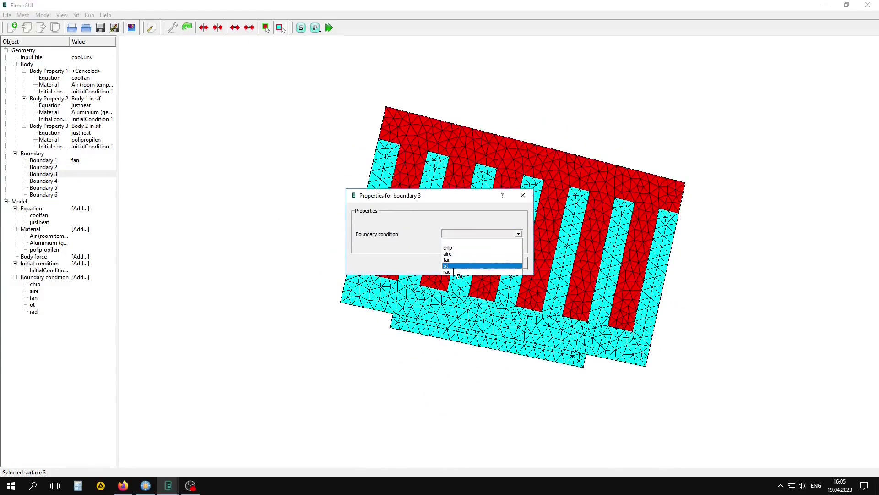
click(476, 265)
click(477, 264)
Assign boundary condition chip to Boundary 2 and aire to Boundary 4.
drag(271, 191, 255, 48)
double_click(448, 284)
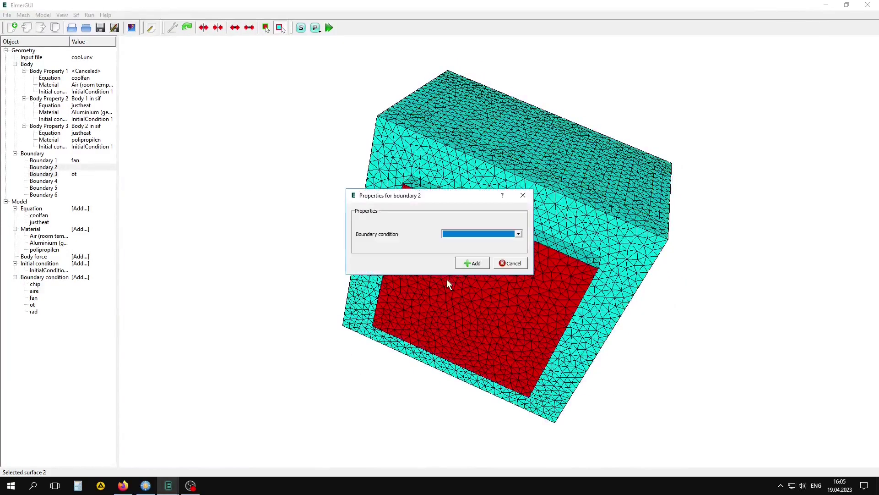
click(463, 233)
click(459, 246)
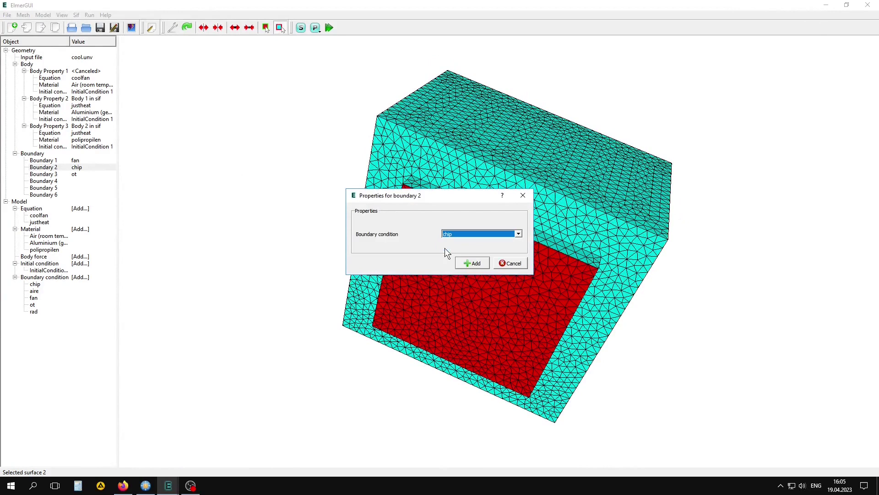
click(474, 265)
drag(260, 212, 409, 253)
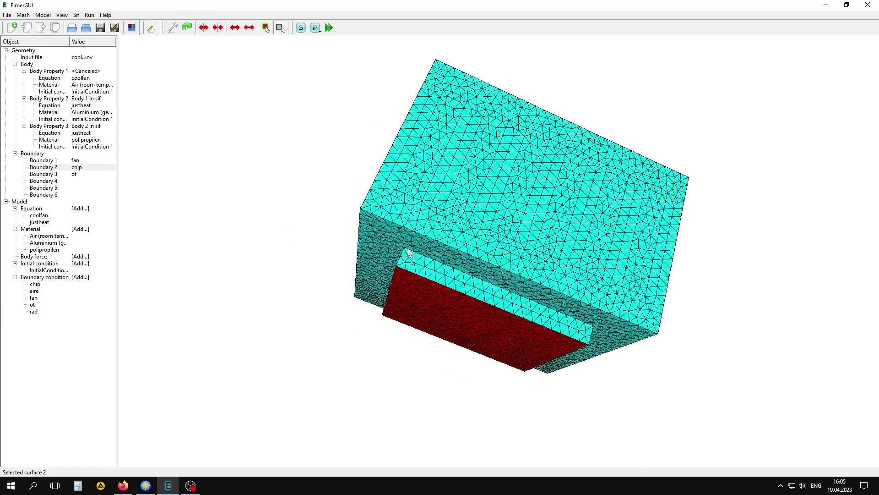
double_click(381, 238)
click(469, 230)
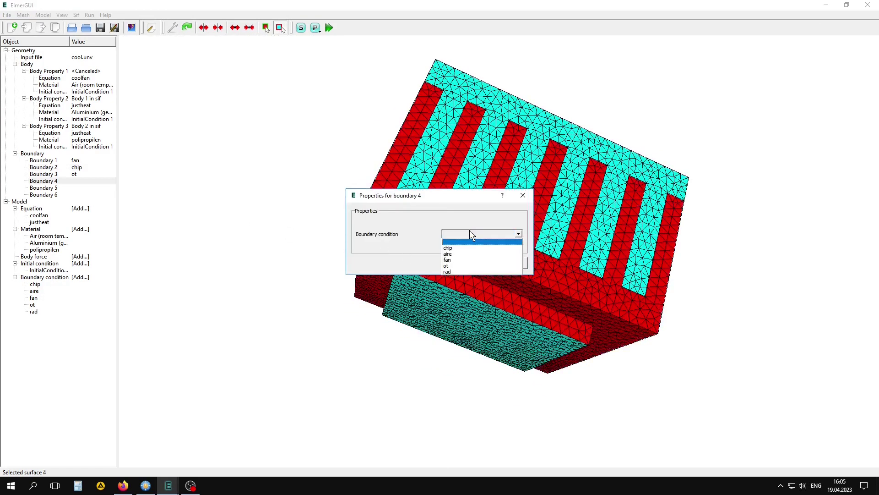
click(463, 254)
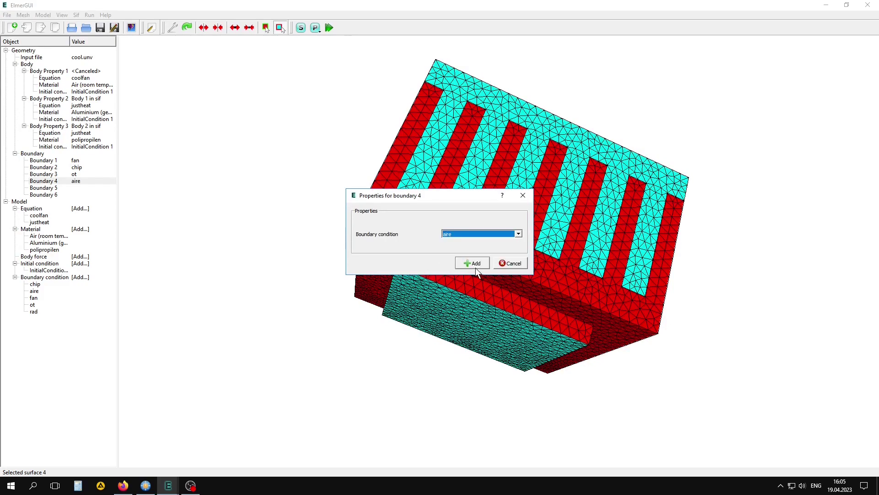
click(474, 265)
Hide the box's top face to expose the fins.
drag(255, 94, 190, 196)
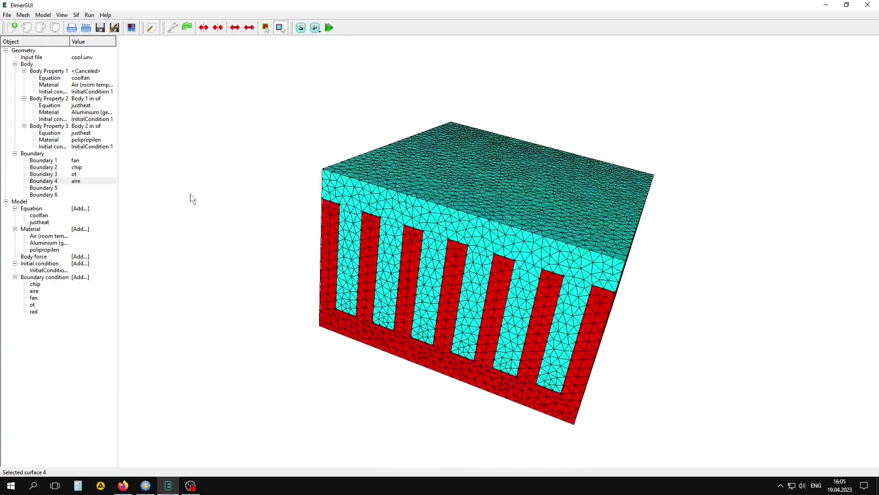
drag(216, 286, 167, 146)
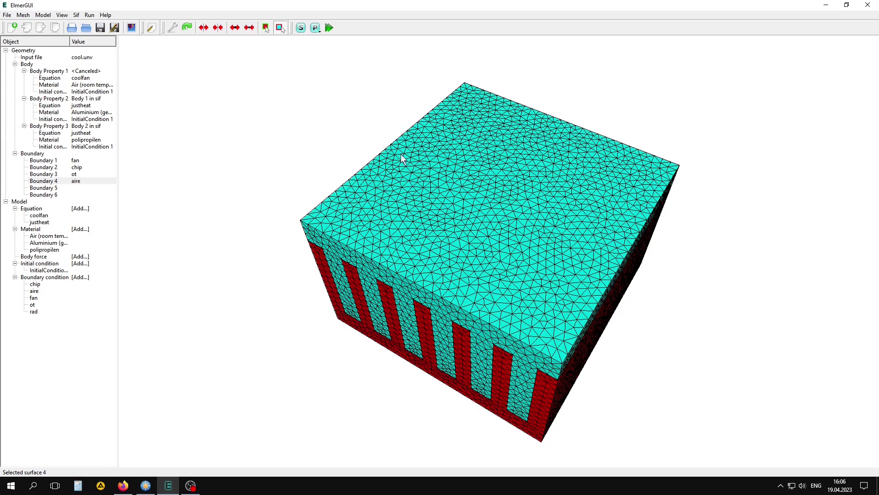
double_click(449, 186)
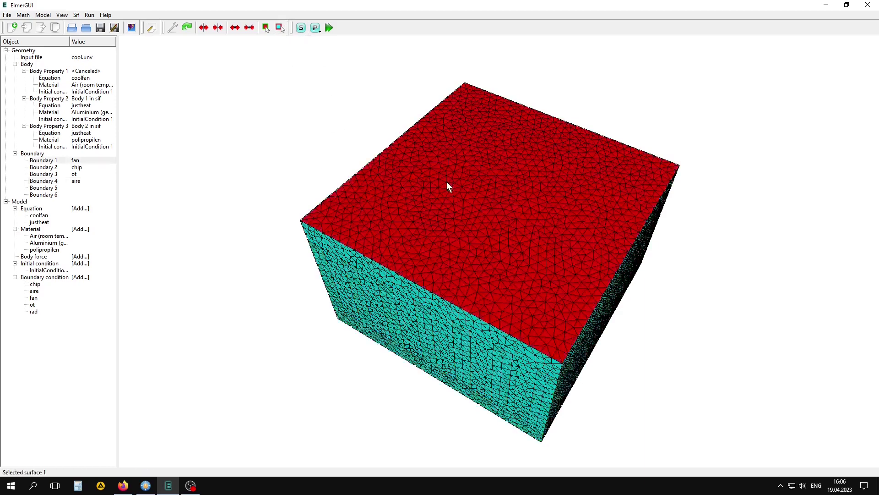
click(62, 16)
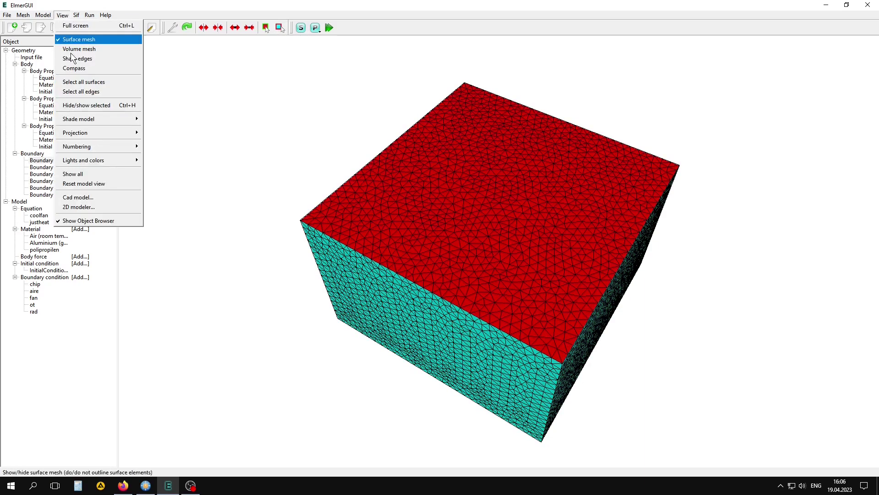
click(88, 106)
drag(432, 82, 180, 154)
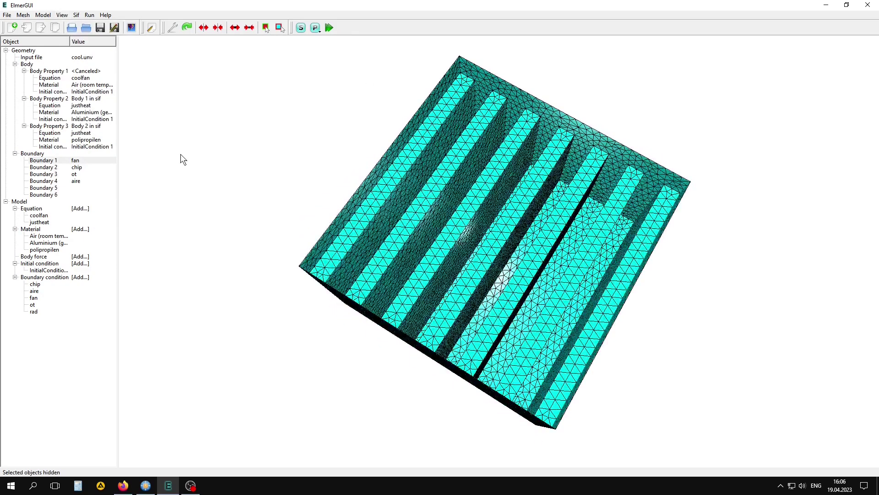
Assign rad to the fin surfaces (Boundary 5), then show all surfaces again.
click(279, 27)
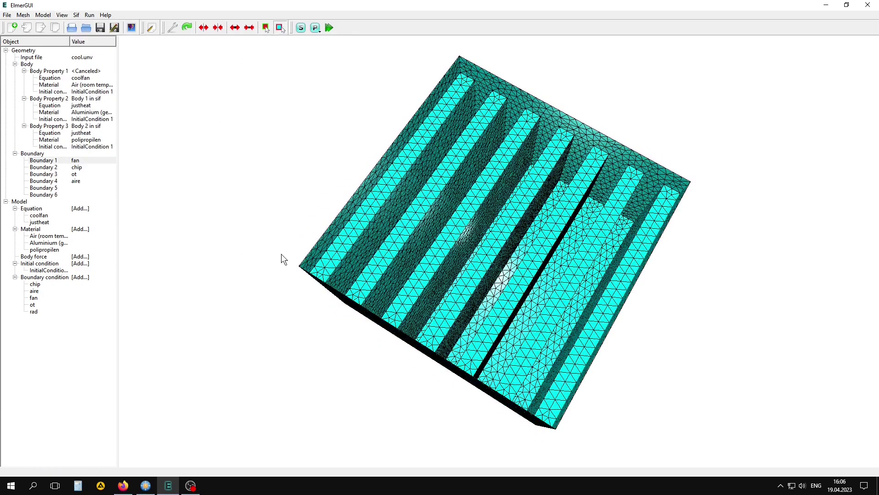
double_click(434, 198)
drag(456, 193, 291, 74)
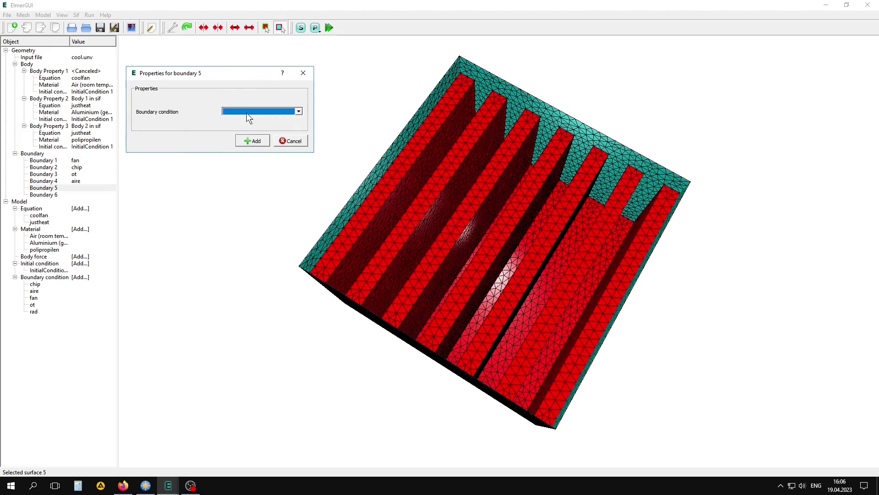
click(248, 111)
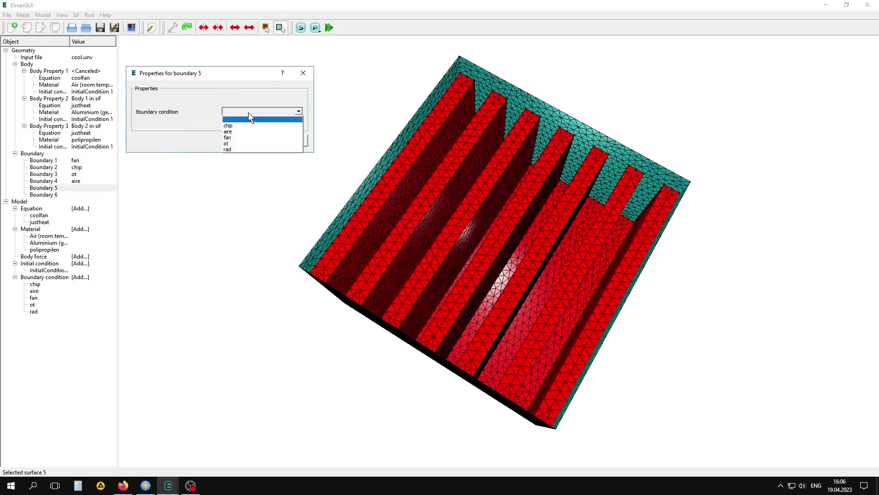
click(235, 149)
click(254, 142)
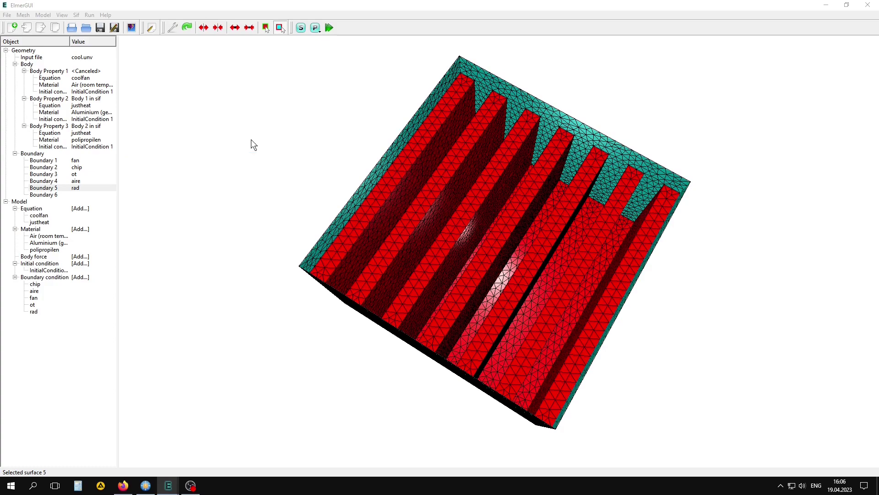
drag(248, 297, 224, 232)
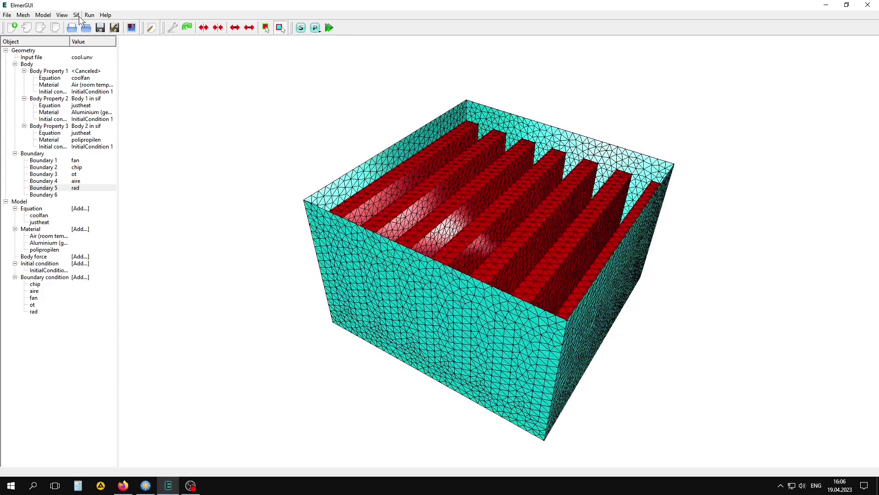
click(62, 15)
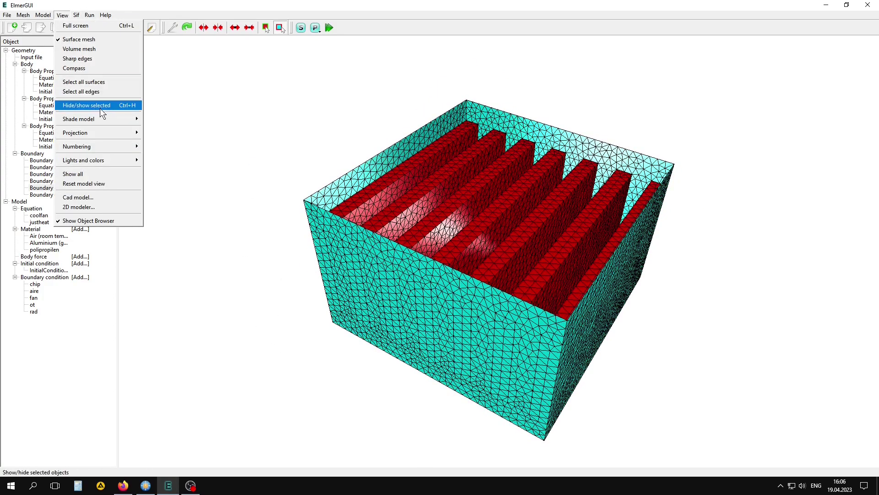
click(103, 173)
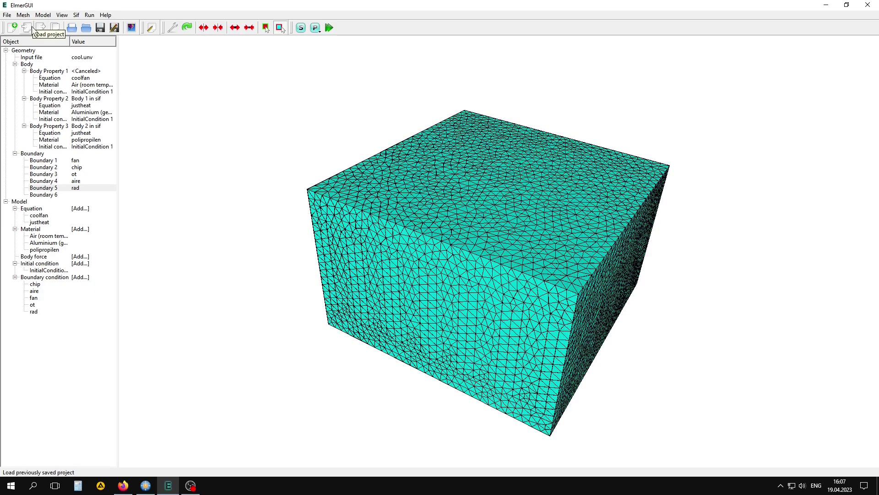
Save the heat-sink project to the D:/test/elmer folder.
click(42, 28)
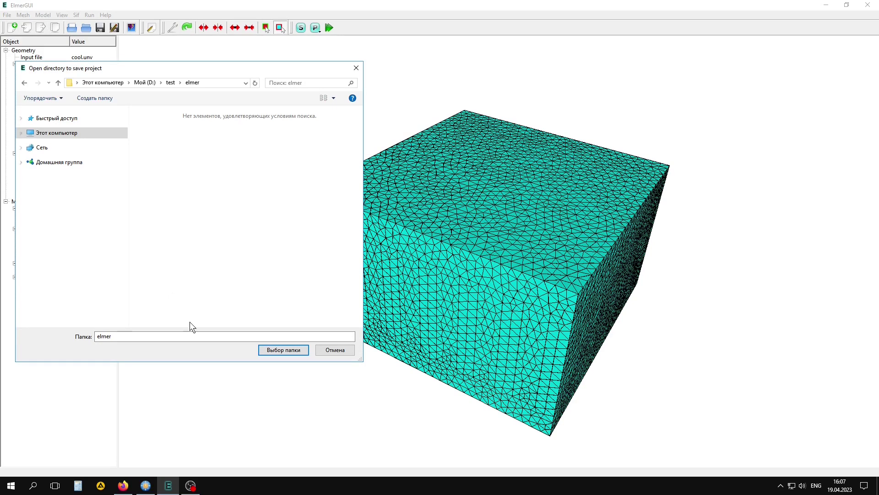
click(287, 350)
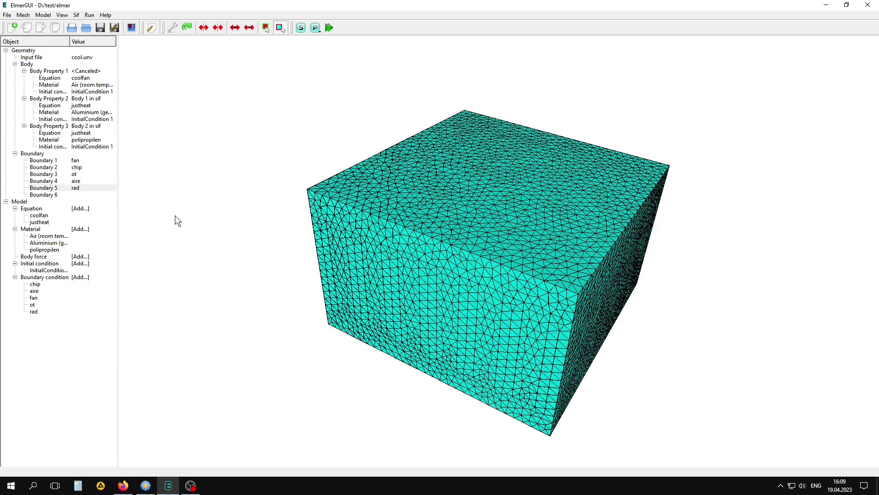
click(76, 15)
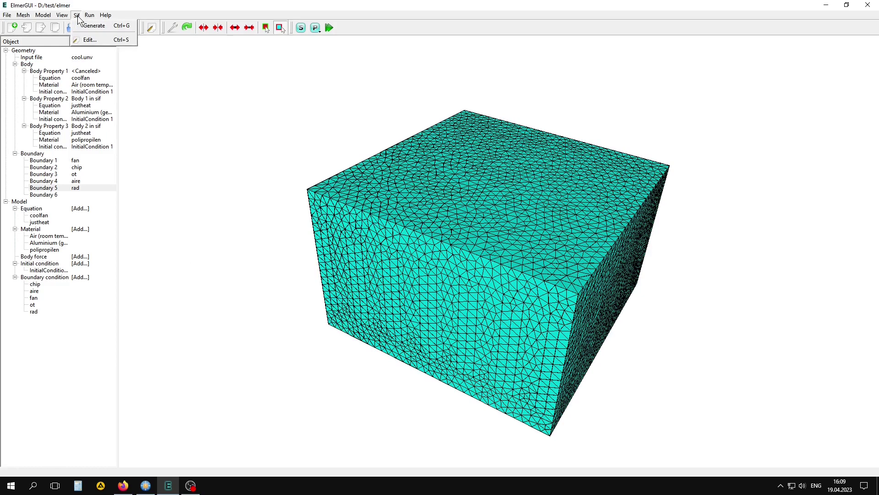
click(100, 25)
click(153, 30)
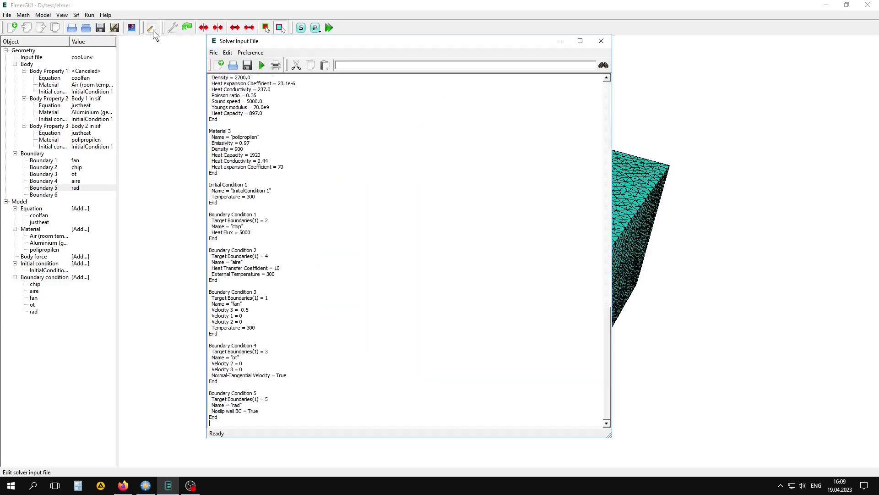
scroll(298, 385, up, 14)
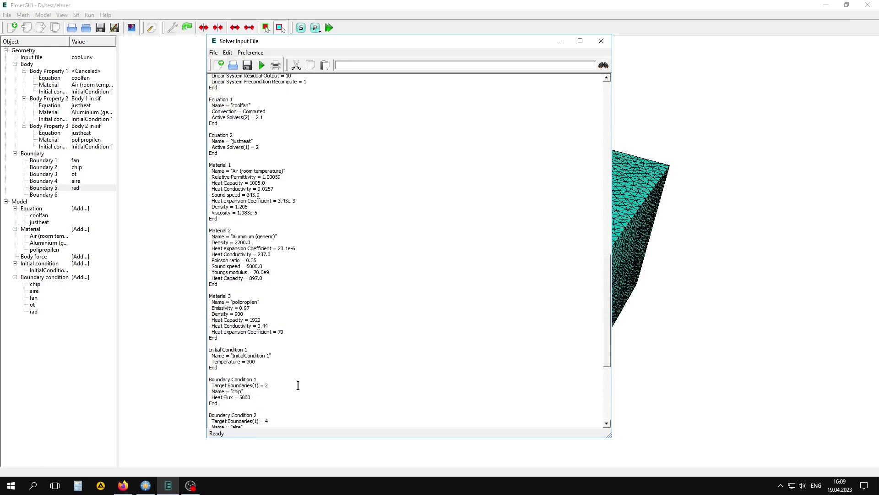
scroll(298, 385, down, 14)
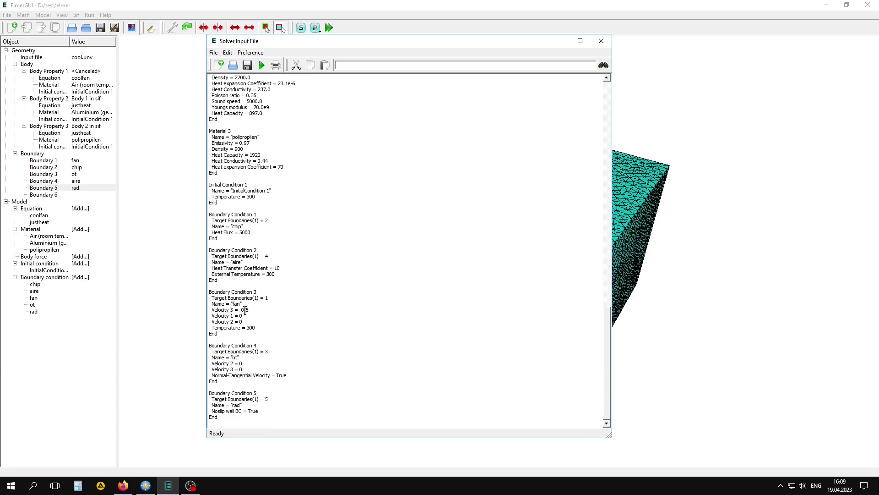
scroll(271, 280, up, 3)
scroll(270, 281, up, 2)
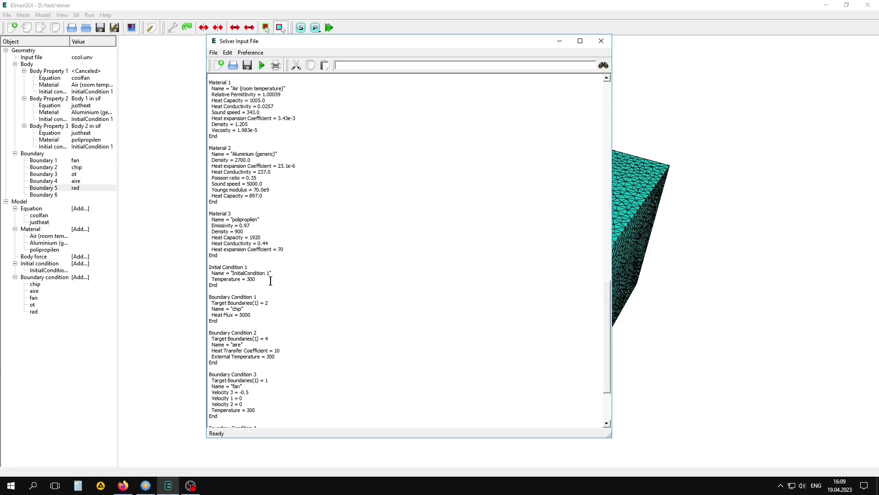
scroll(271, 281, up, 20)
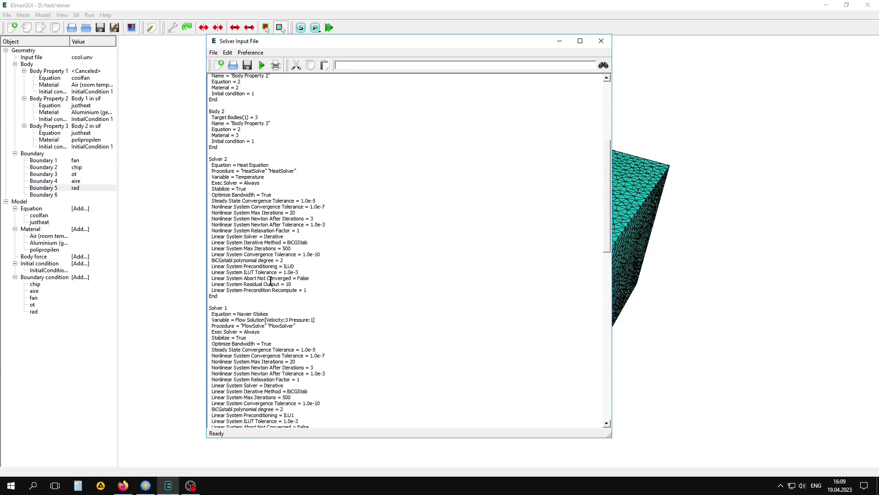
scroll(254, 96, up, 9)
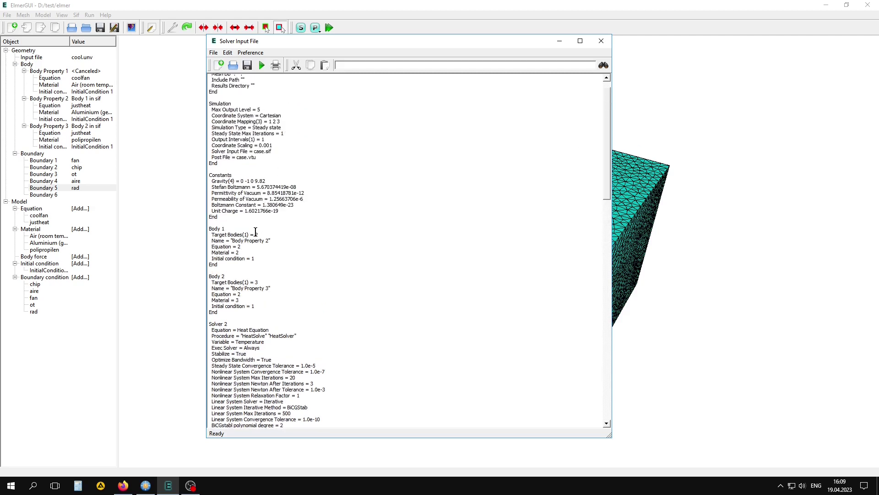
scroll(258, 306, up, 1)
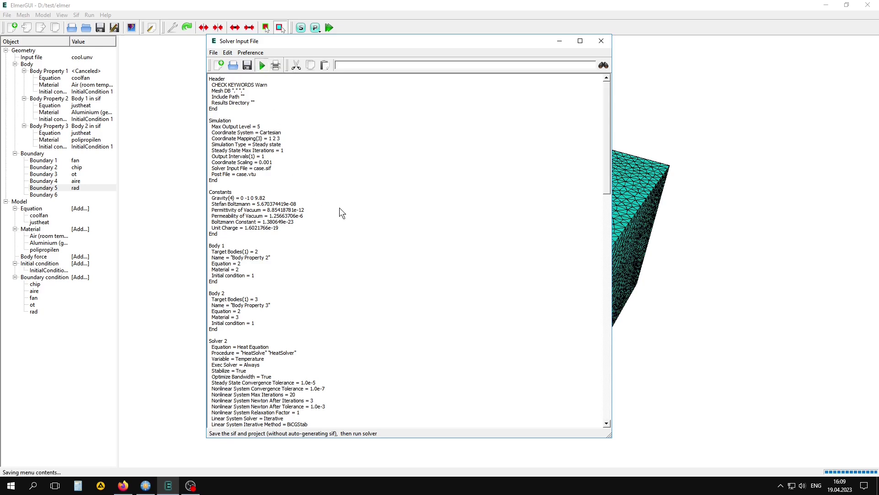
Save the sif, run the solver to ALL DONE, and launch ElmerVTK.
click(262, 67)
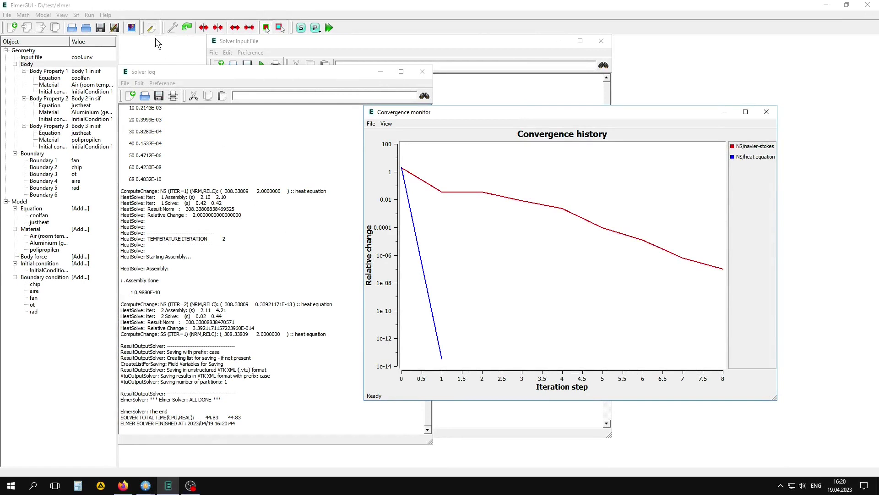
click(90, 15)
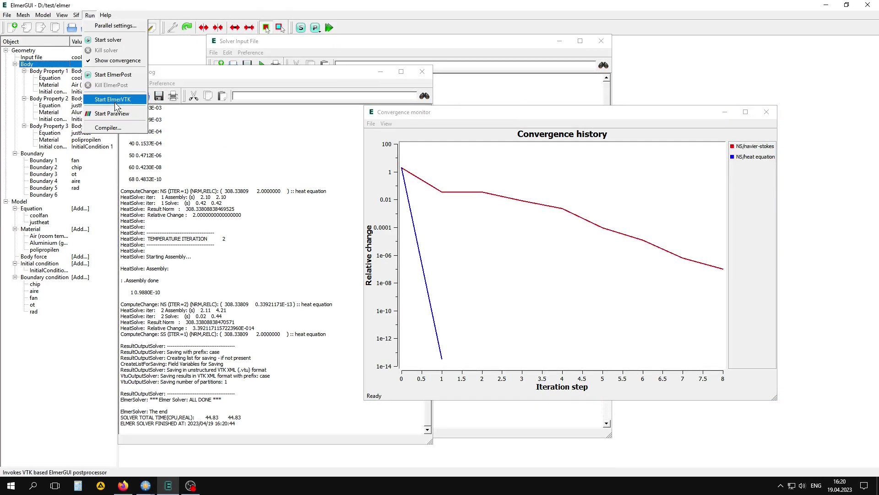
click(114, 102)
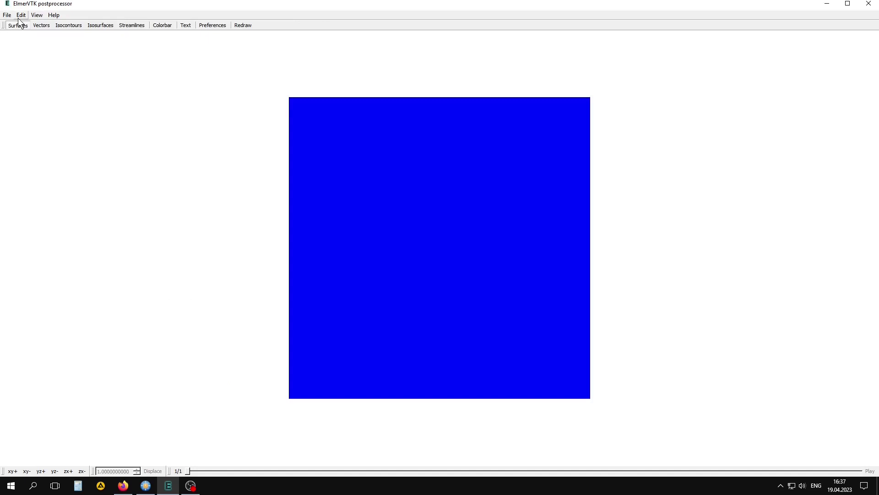
Colour the heat sink surfaces by temperature.
click(18, 24)
click(434, 189)
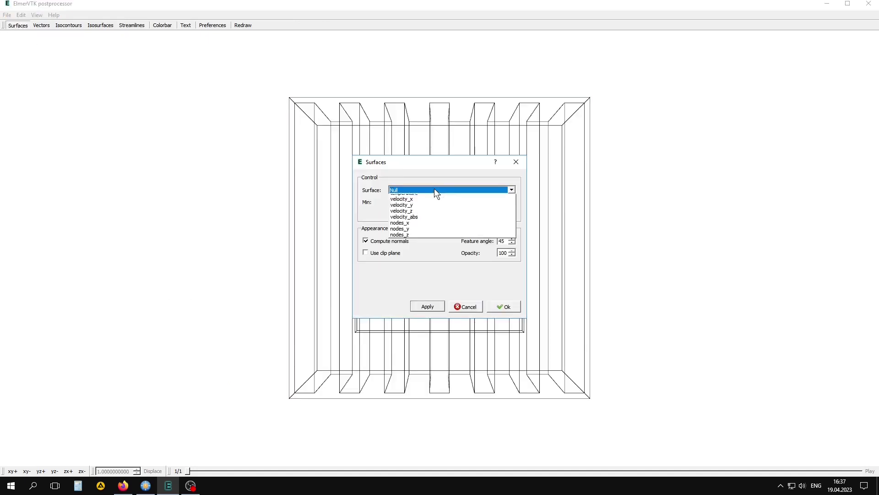
click(428, 204)
click(426, 306)
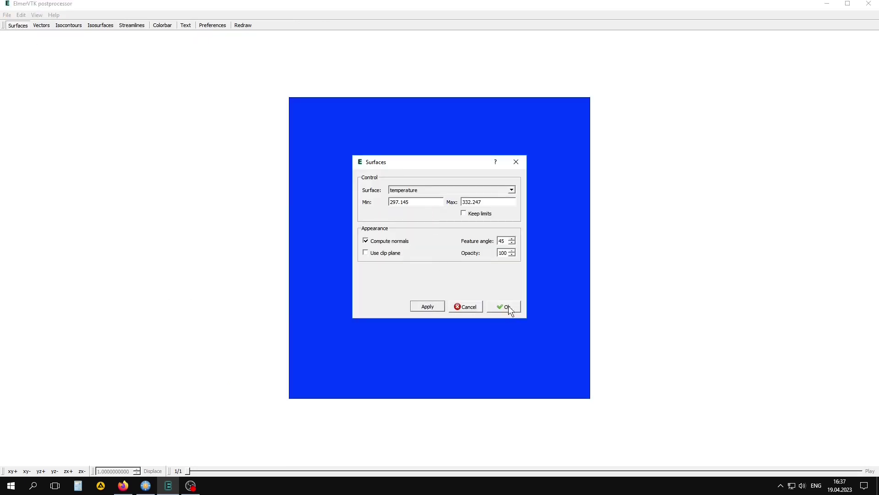
click(505, 306)
Add a horizontal temperature colorbar (297–332), inspect the fins, and close ElmerVTK.
click(163, 26)
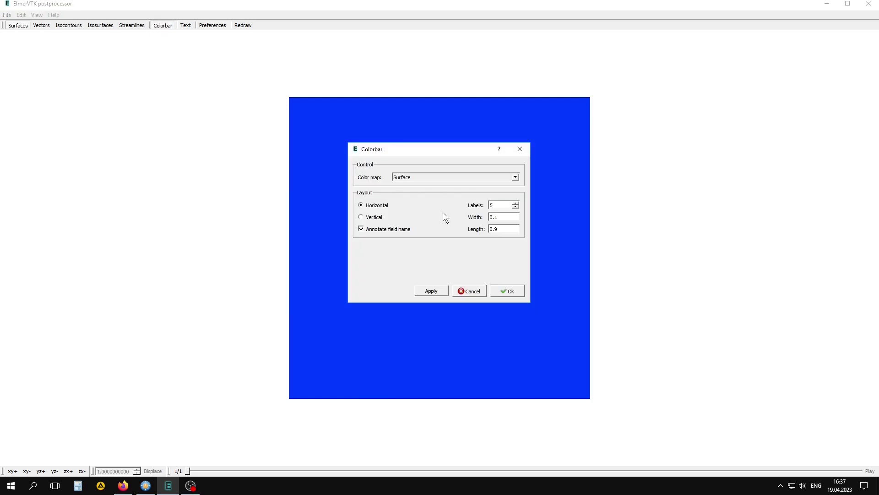
click(430, 290)
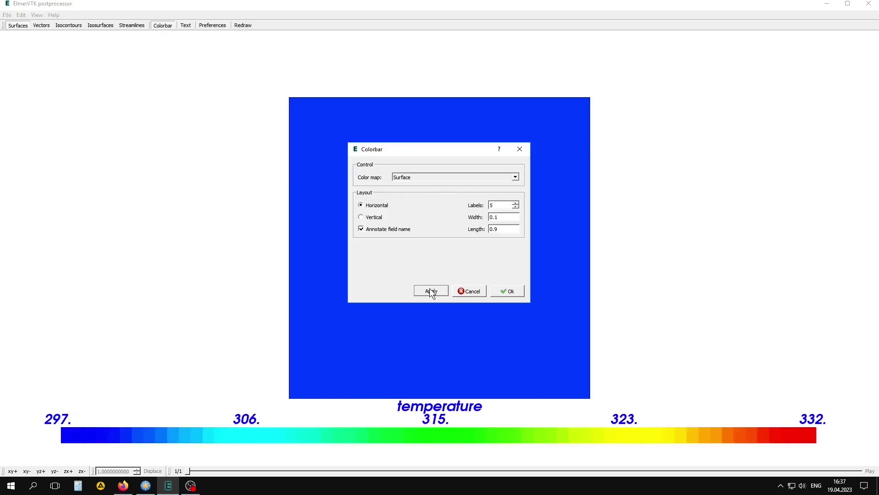
click(517, 293)
drag(501, 323, 415, 279)
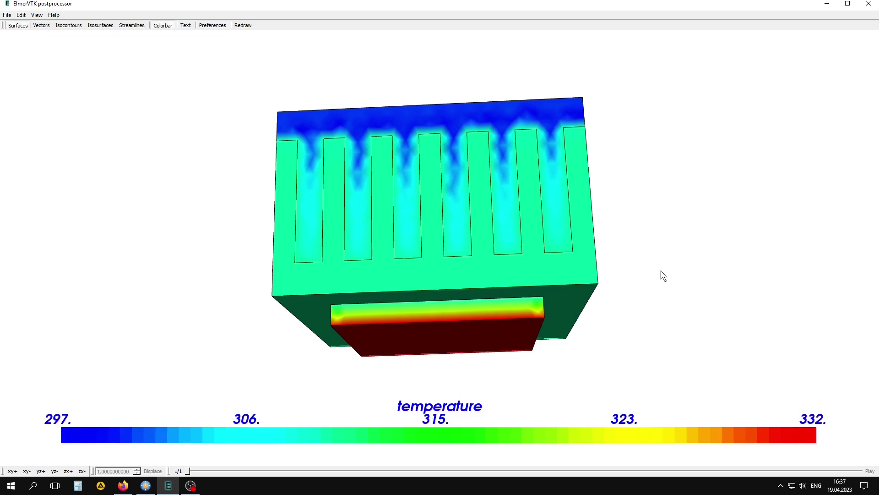
click(869, 4)
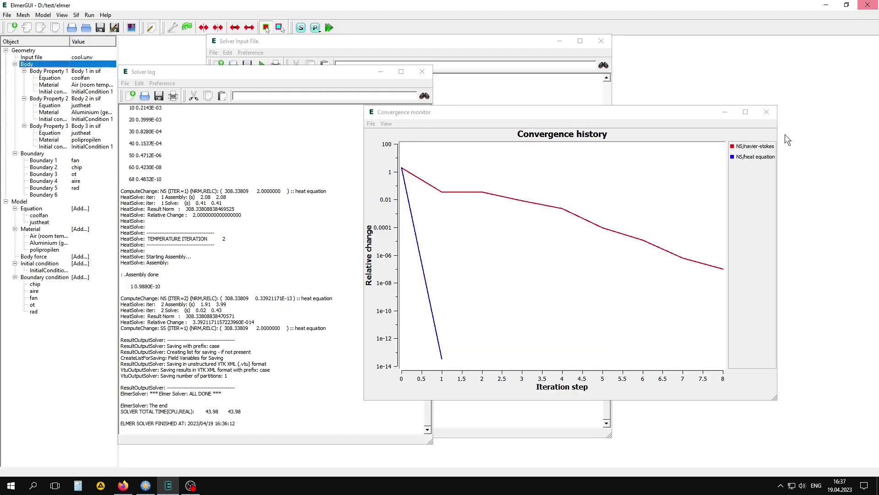
Change the fan boundary's Velocity 3 to -0.001 in the sif and rerun the solver.
click(401, 42)
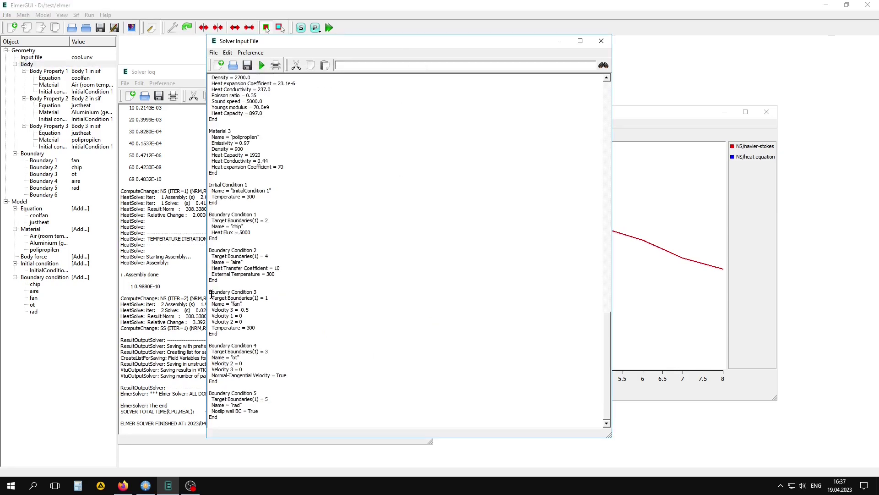
drag(212, 292, 302, 334)
click(302, 333)
click(260, 65)
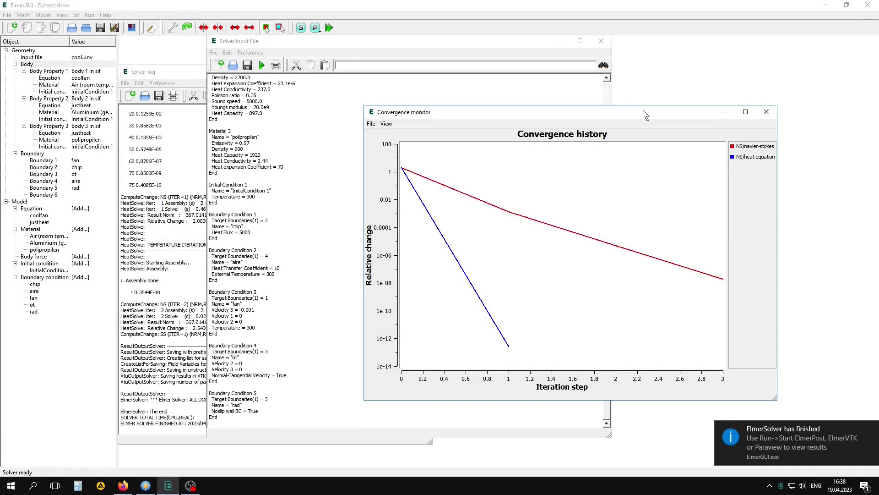
click(89, 15)
In ElmerVTK, add a temperature colorbar (300–396), inspect the heat sink, then close.
click(106, 102)
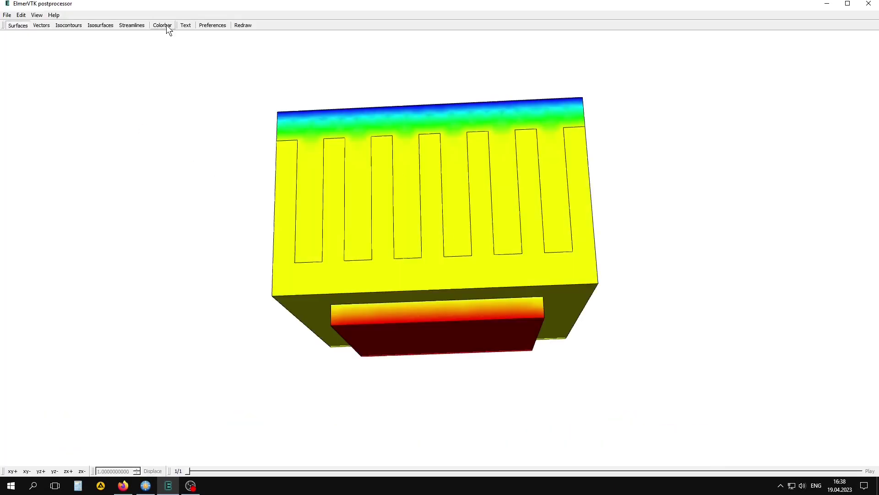
click(164, 26)
click(433, 292)
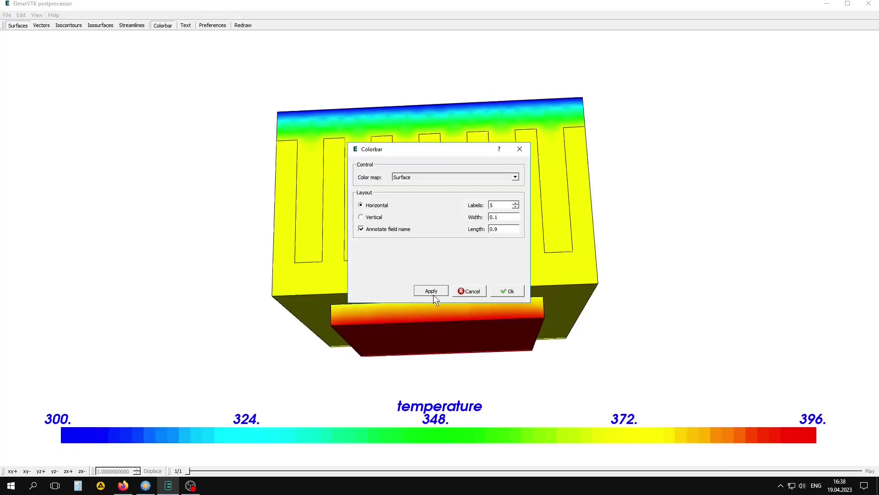
click(511, 290)
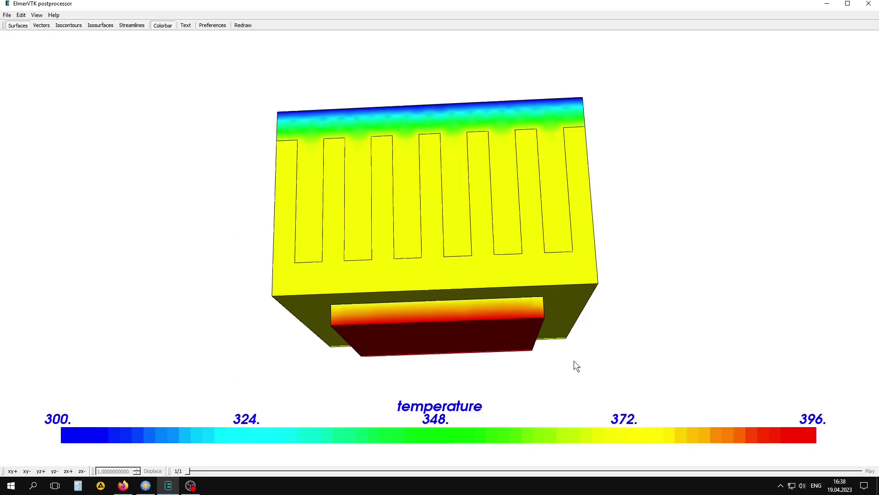
drag(469, 253, 426, 202)
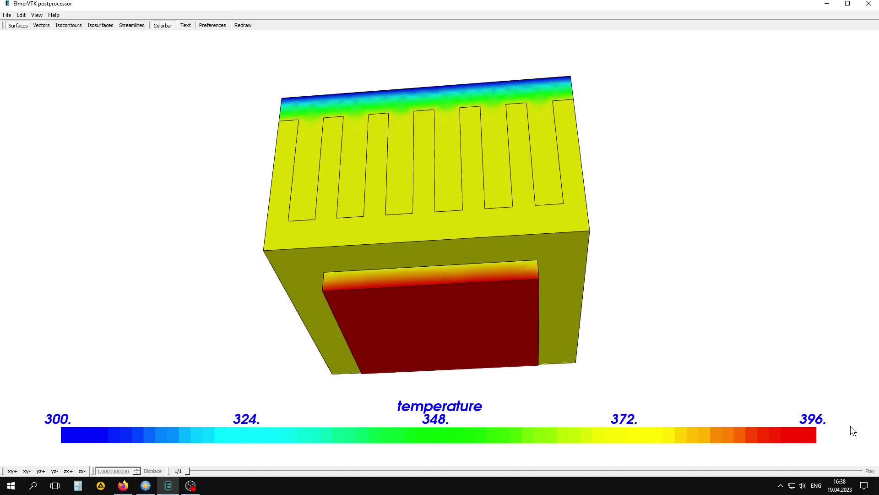
drag(434, 108, 530, 186)
drag(498, 338, 381, 311)
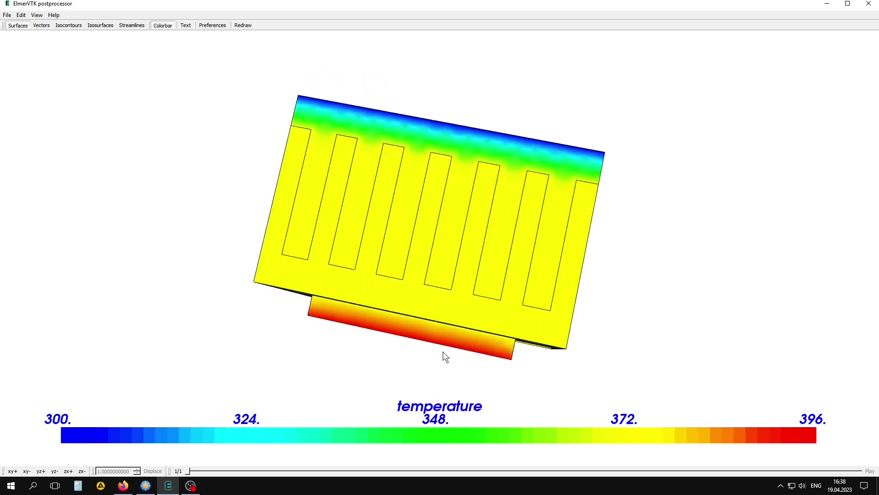
drag(443, 352, 458, 320)
click(869, 4)
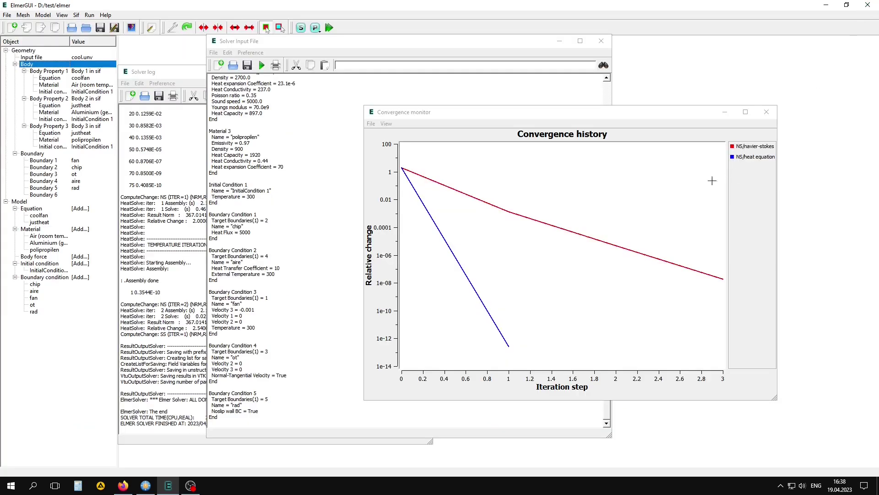
Close the convergence history, solver input file and solver log windows.
click(765, 113)
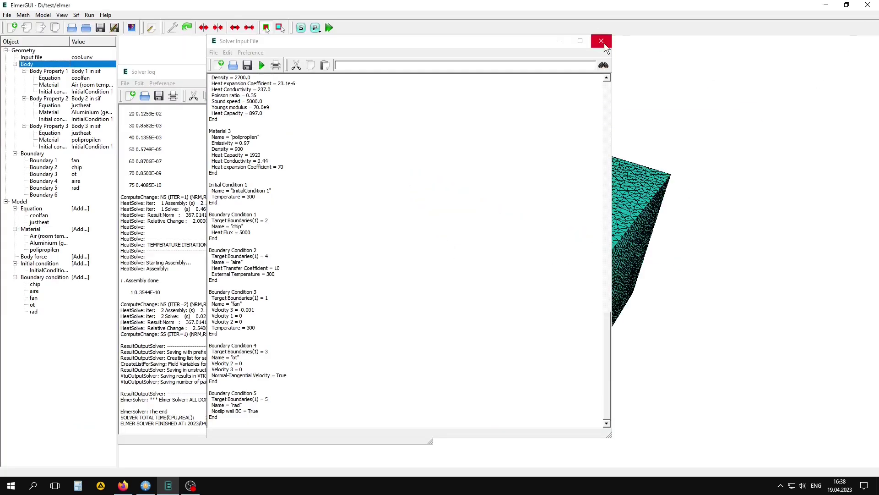
click(601, 42)
click(422, 73)
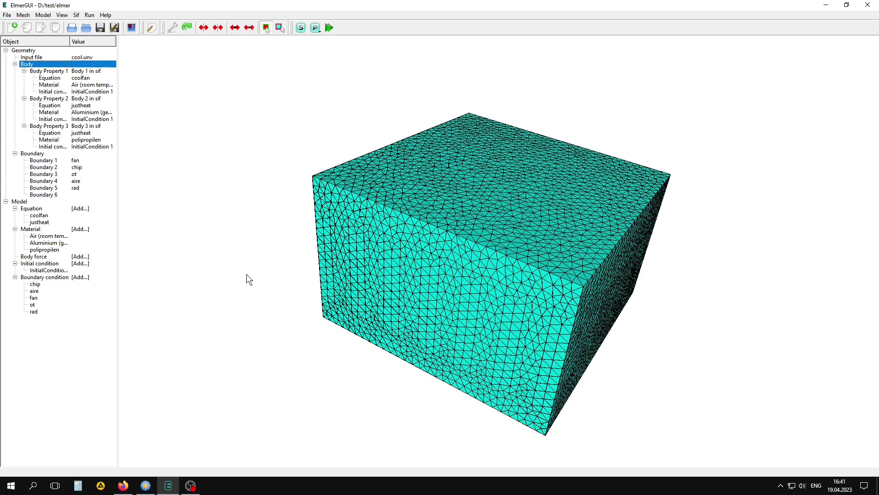
Set the simulation to Transient, BDF order 2, 100 timestep intervals, timestep size 2.
click(43, 15)
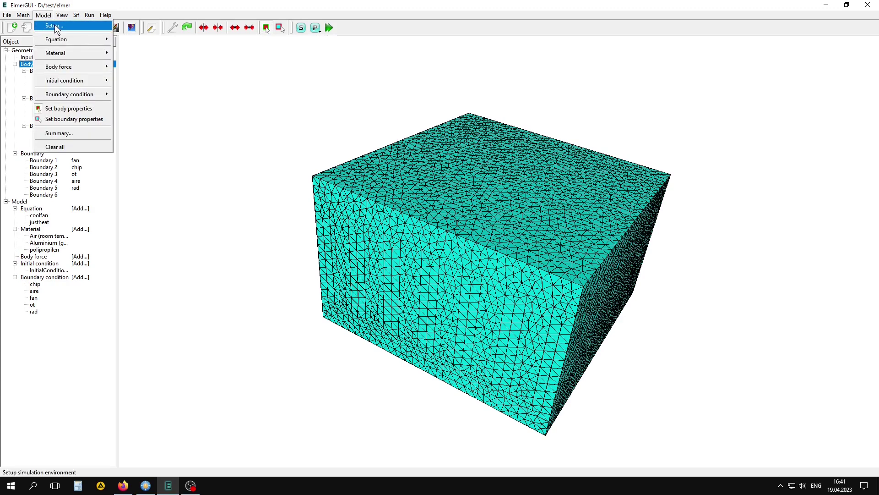
click(55, 29)
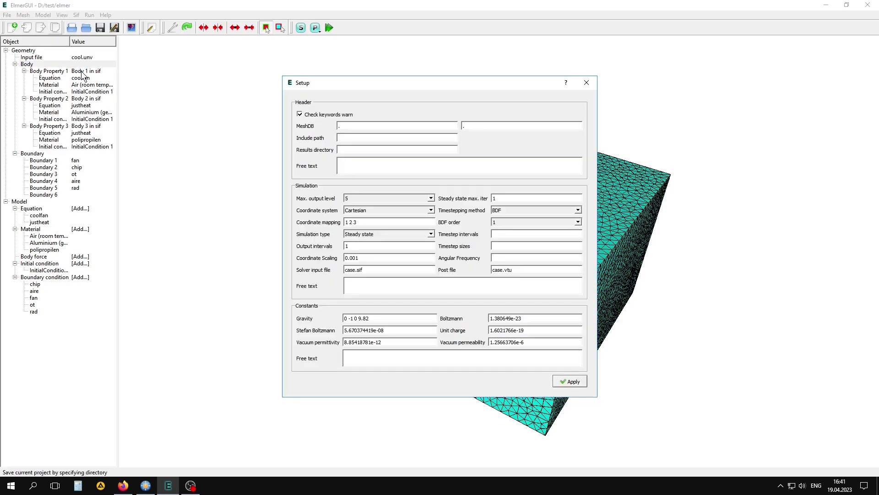
click(430, 234)
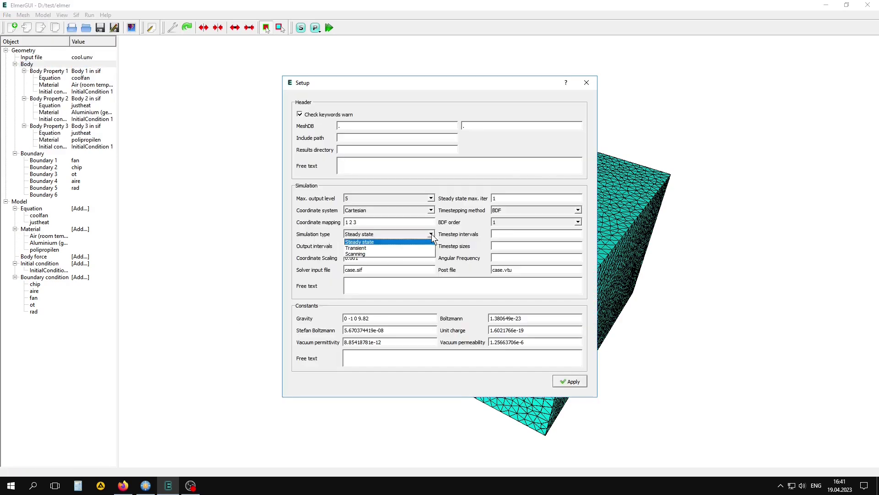
click(354, 248)
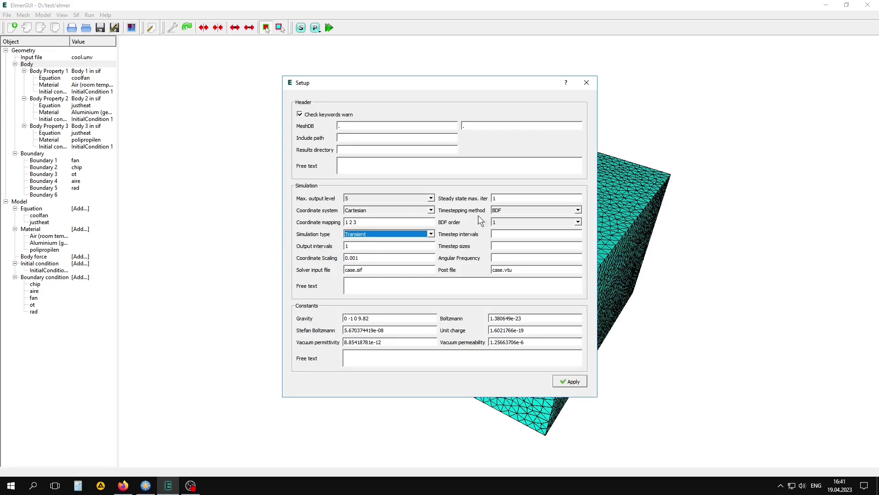
click(579, 222)
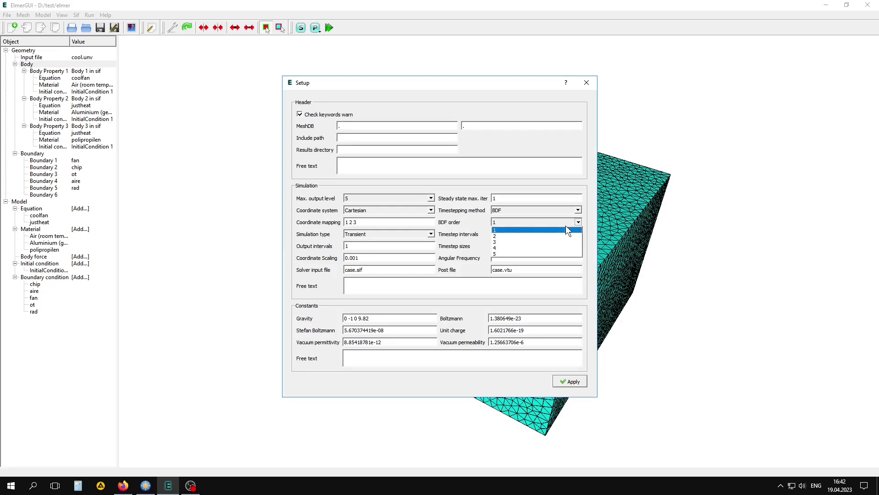
click(498, 236)
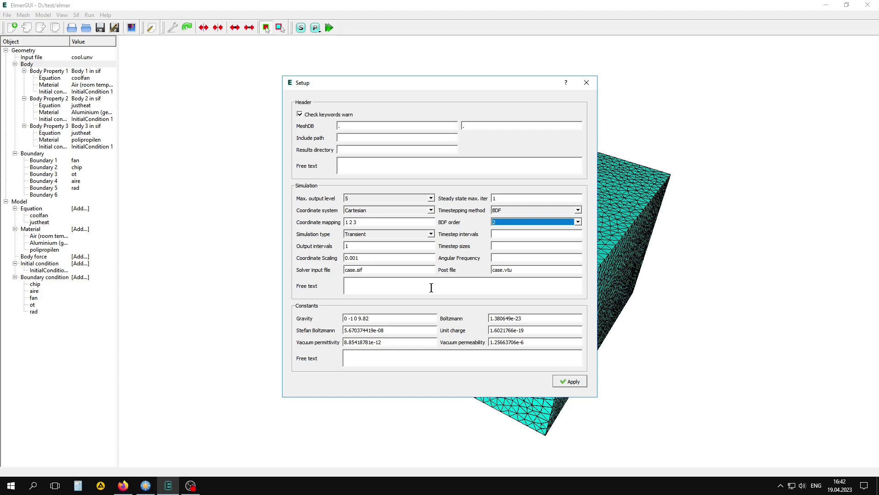
click(501, 234)
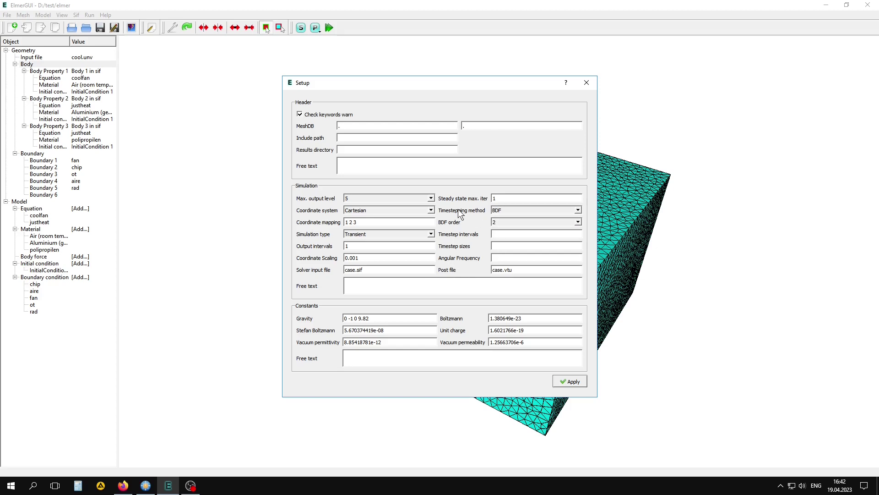
text(100)
text(2)
Apply the transient setup, regenerate the sif, and run the transient solver to completion.
click(573, 381)
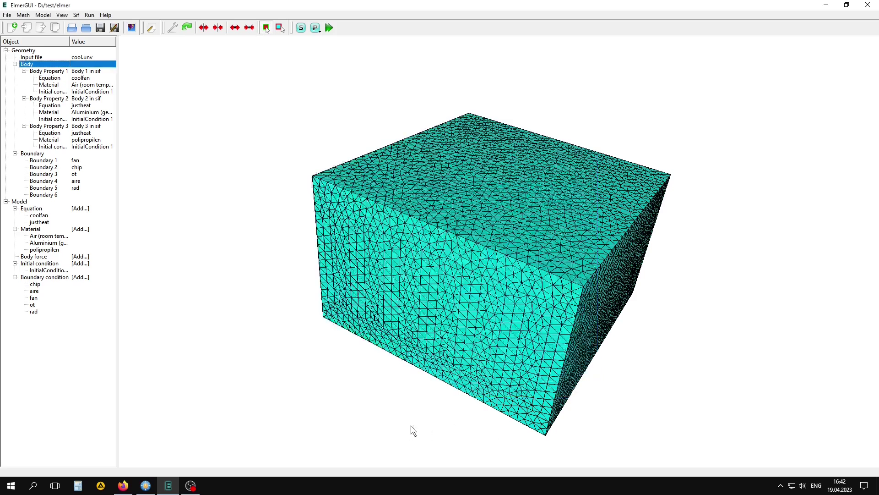
click(77, 15)
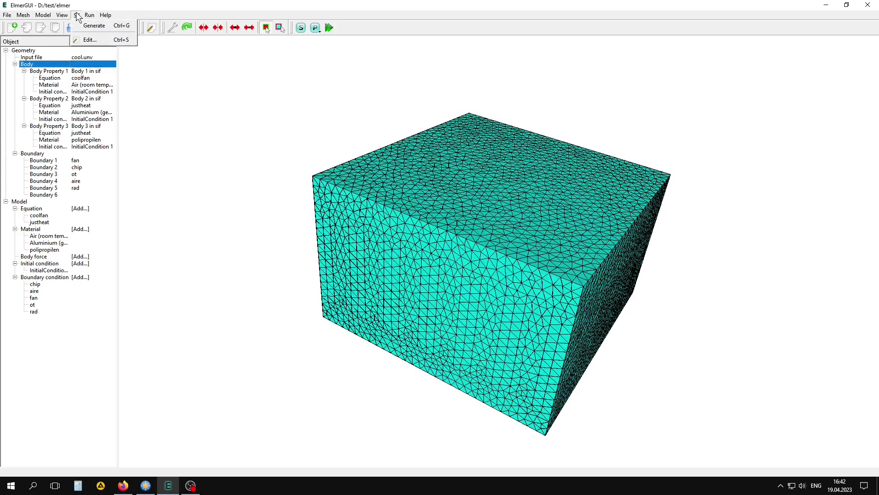
click(98, 27)
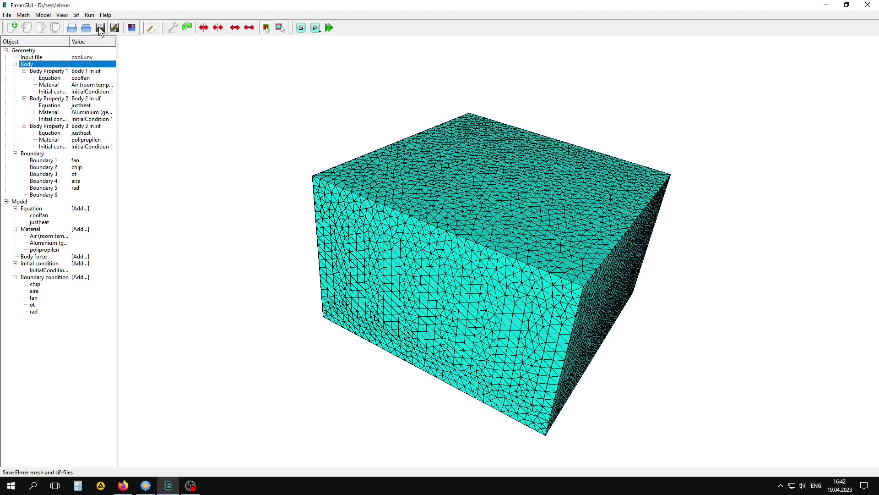
click(152, 28)
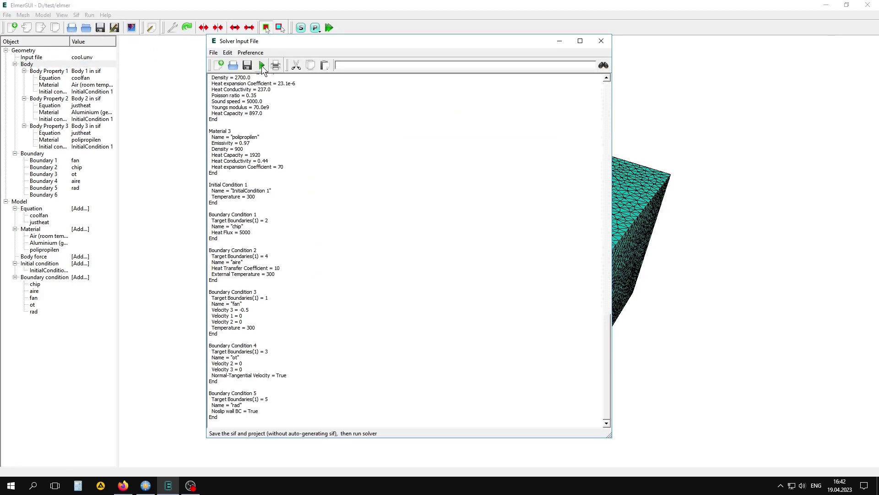
click(262, 65)
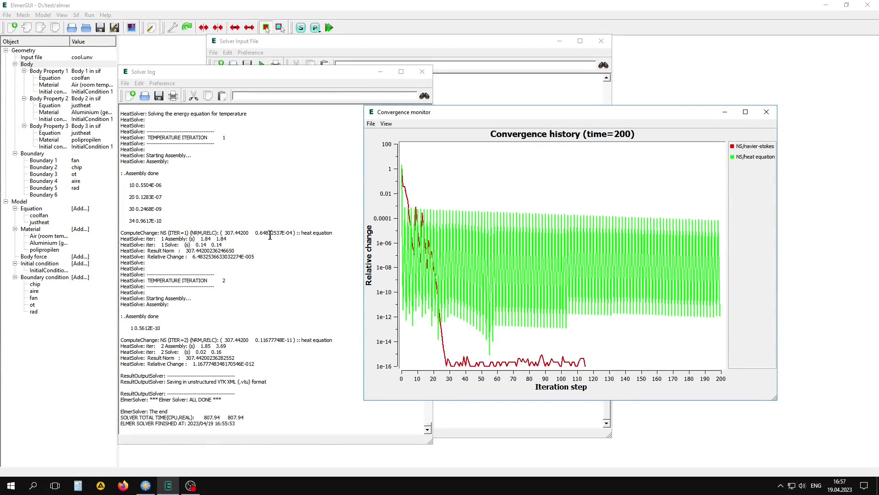
click(90, 14)
Launch ElmerVTK on the results and hide the surfaces to show the wireframe.
click(128, 101)
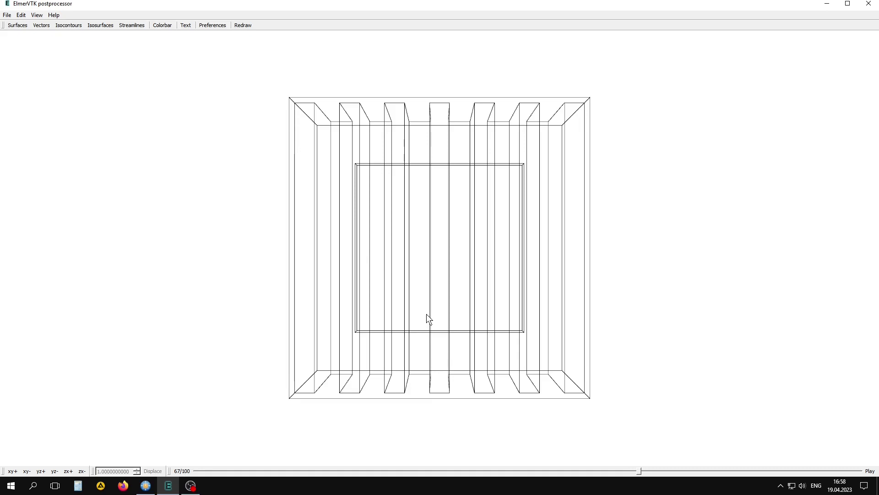
drag(426, 314, 554, 328)
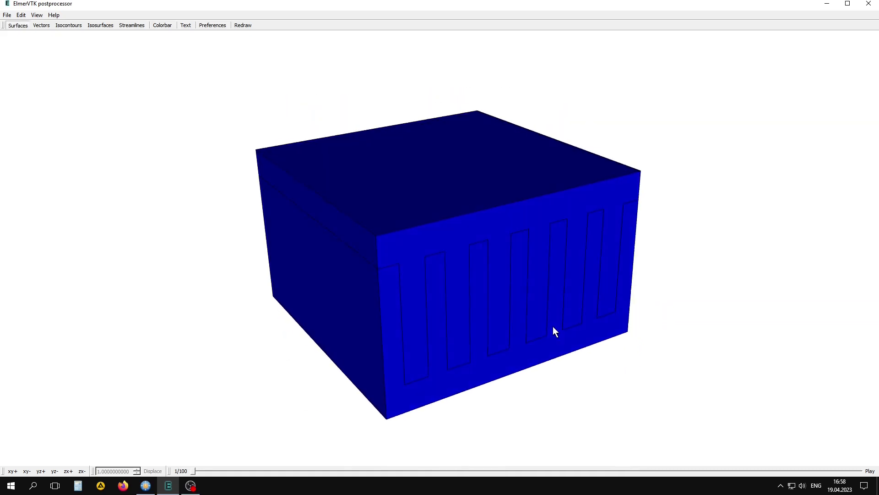
click(21, 28)
Display velocity arrows coloured by velocity_abs, using temperature as the threshold variable.
click(35, 25)
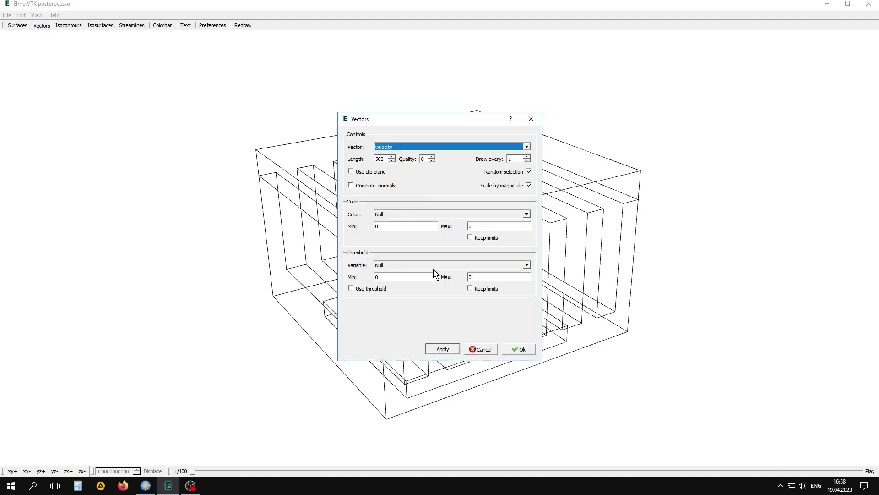
click(414, 214)
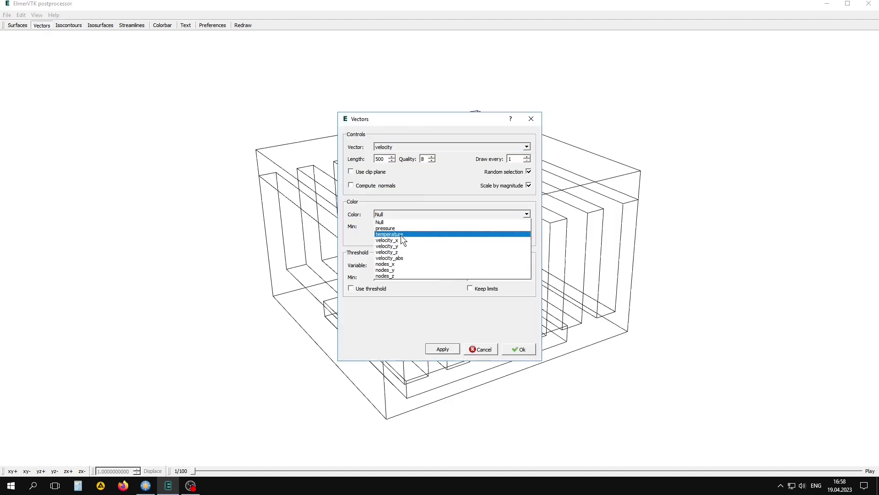
click(398, 261)
click(398, 264)
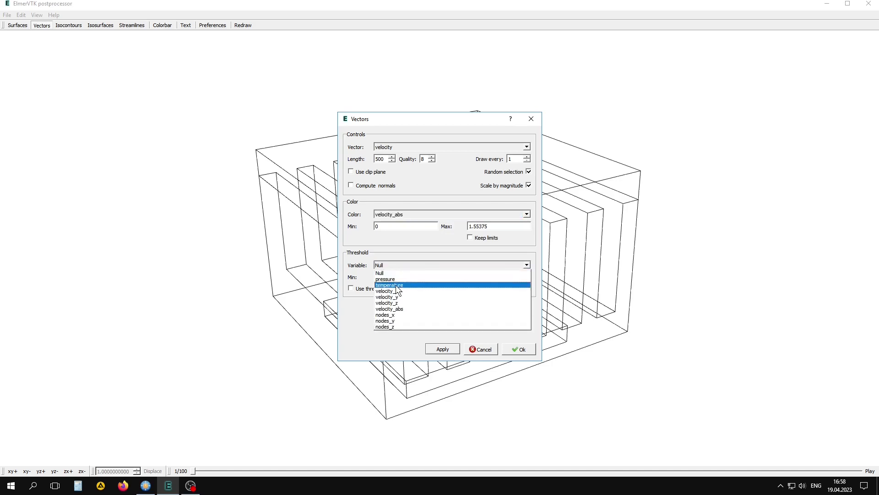
click(396, 285)
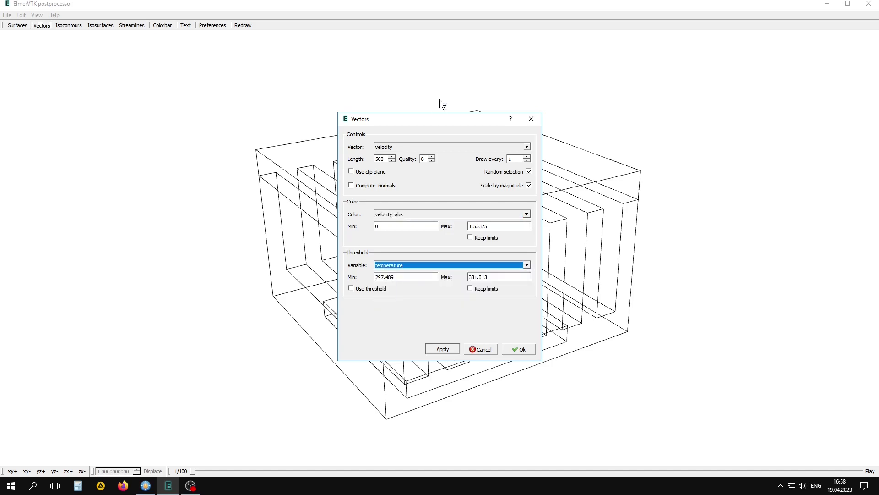
click(441, 349)
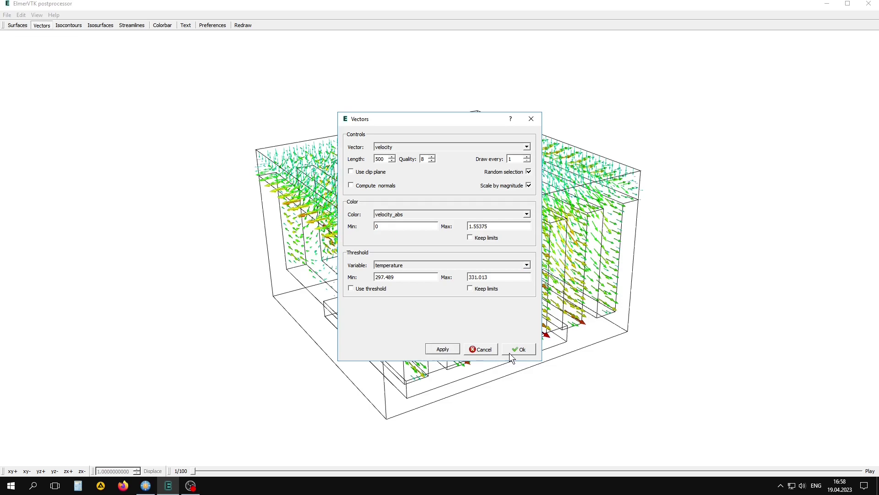
click(527, 353)
Thin the velocity arrows so only every 2nd one is drawn.
drag(579, 377, 476, 381)
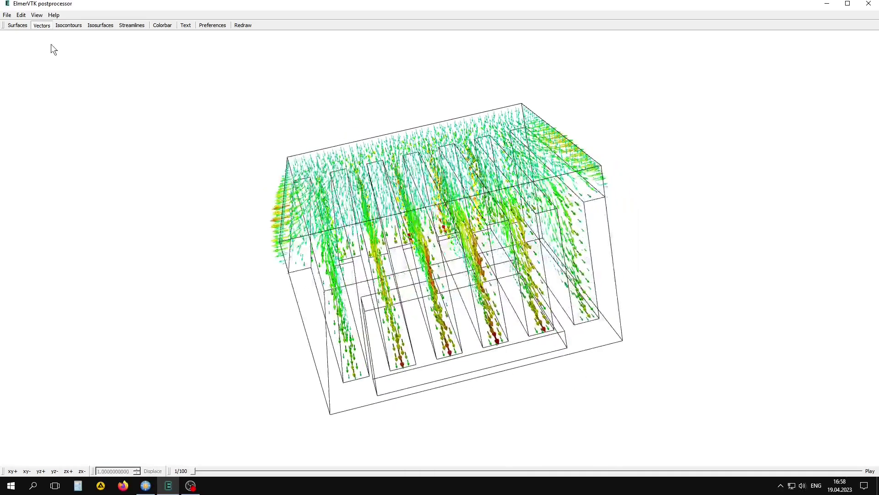
click(42, 26)
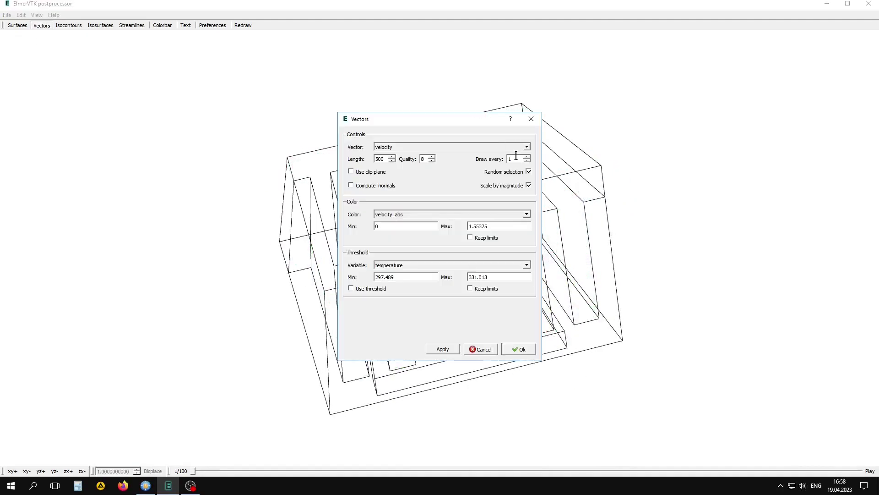
click(448, 350)
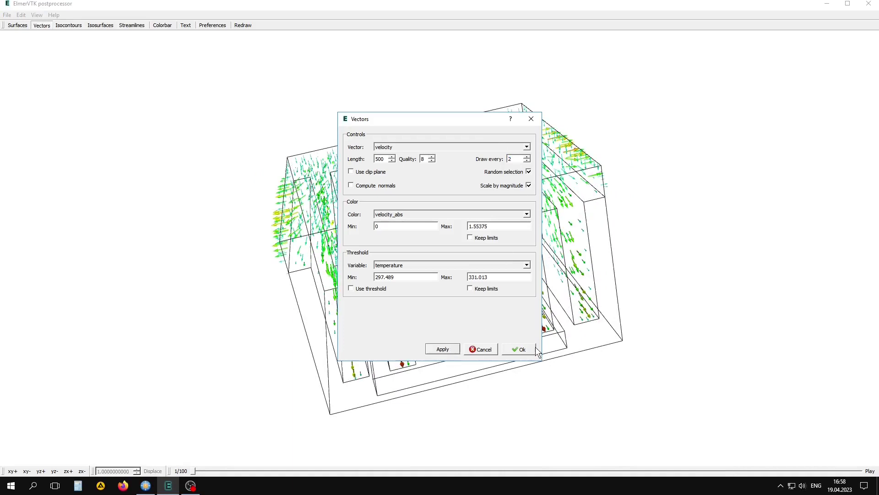
click(518, 349)
mouse_move(627, 385)
mouse_down()
mouse_move(544, 366)
mouse_move(384, 372)
mouse_move(654, 322)
mouse_move(456, 374)
mouse_move(460, 387)
mouse_move(223, 331)
mouse_up()
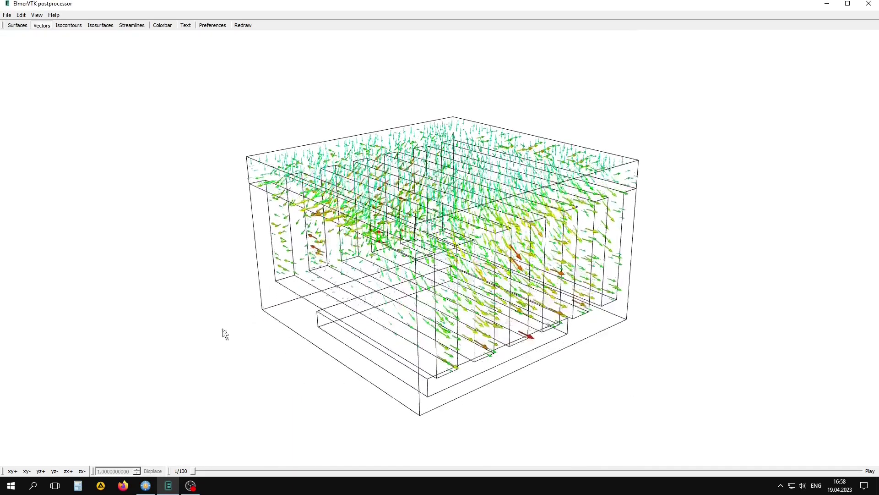
Add 10 temperature isosurfaces (297.489–331.013), coloured by temperature, beside the velocity arrows.
click(100, 25)
drag(430, 105, 186, 103)
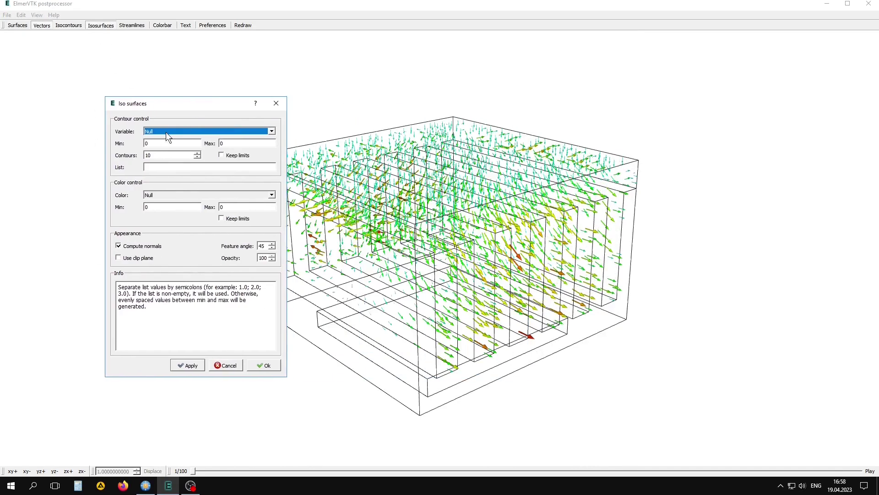
click(167, 131)
click(175, 151)
click(188, 194)
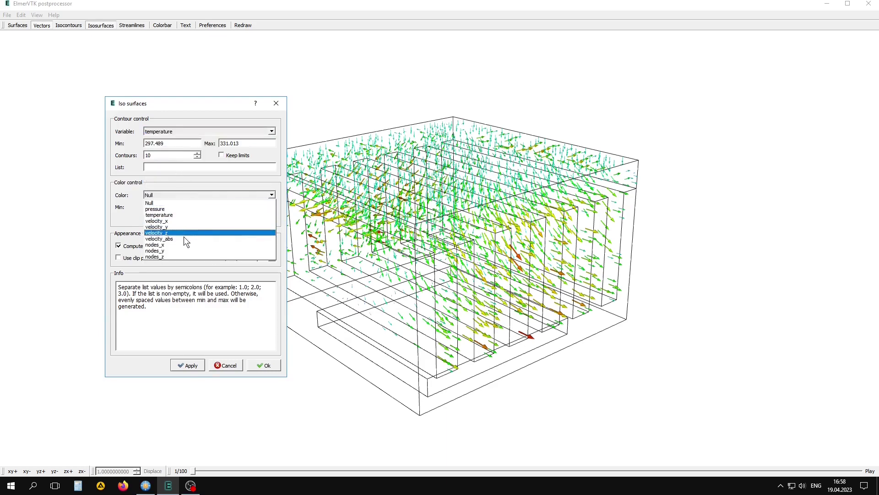
click(164, 215)
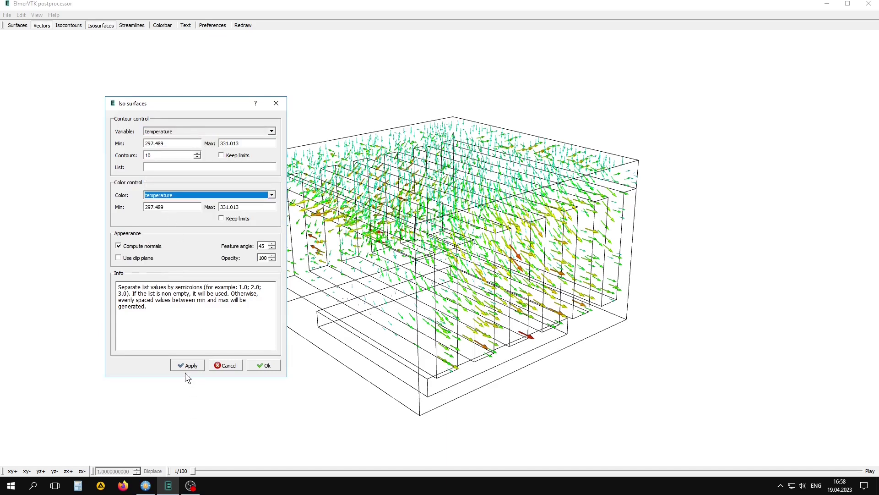
click(186, 365)
click(263, 365)
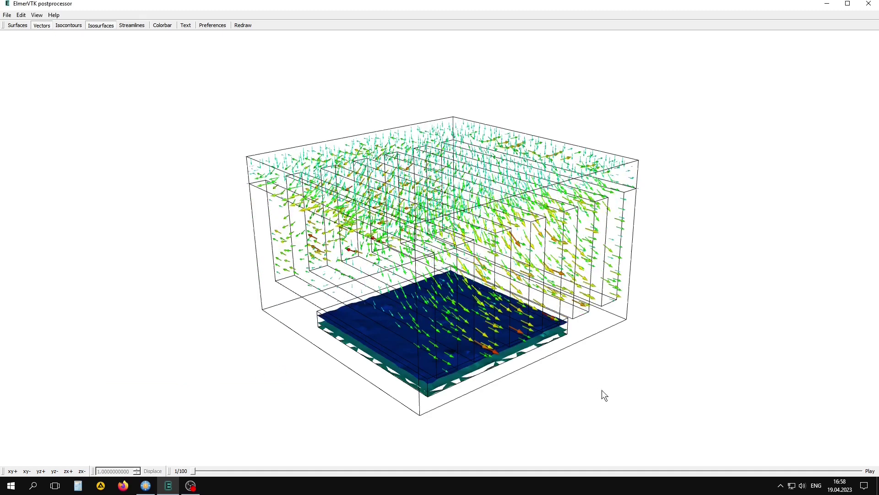
drag(602, 389, 360, 241)
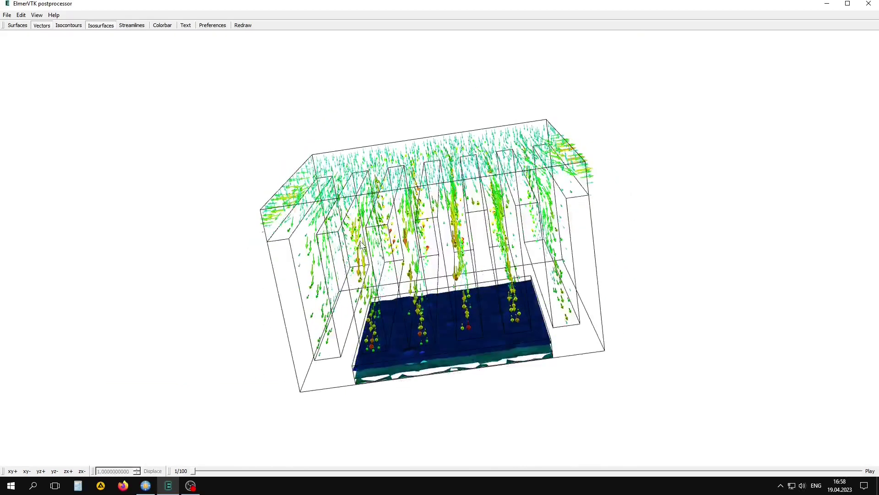
Add a colour bar using the Isosurface colour map for temperature.
click(161, 26)
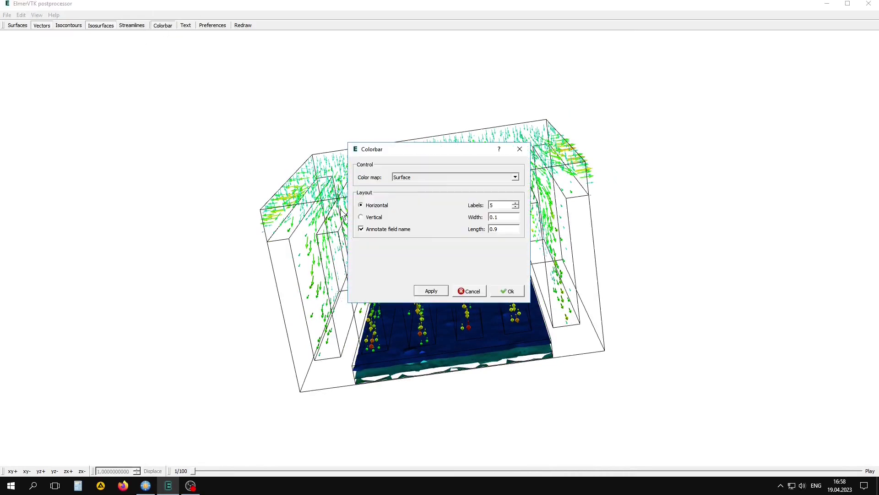
click(444, 178)
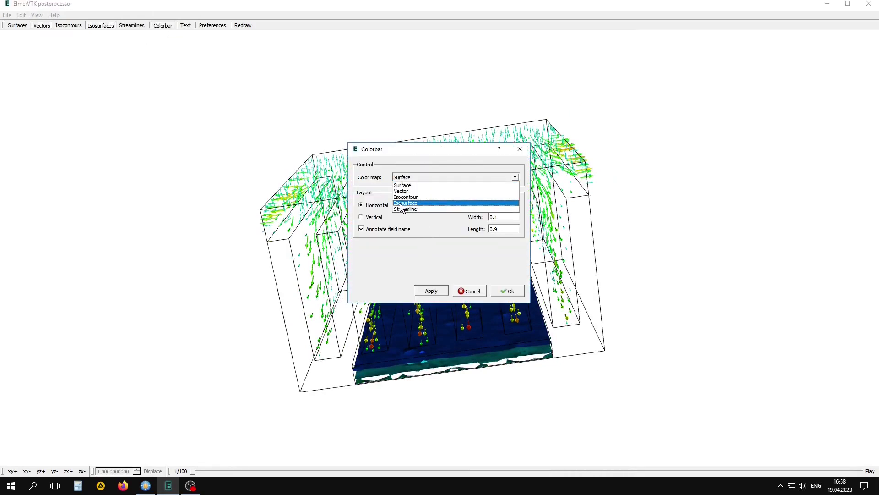
click(424, 197)
click(430, 292)
click(507, 291)
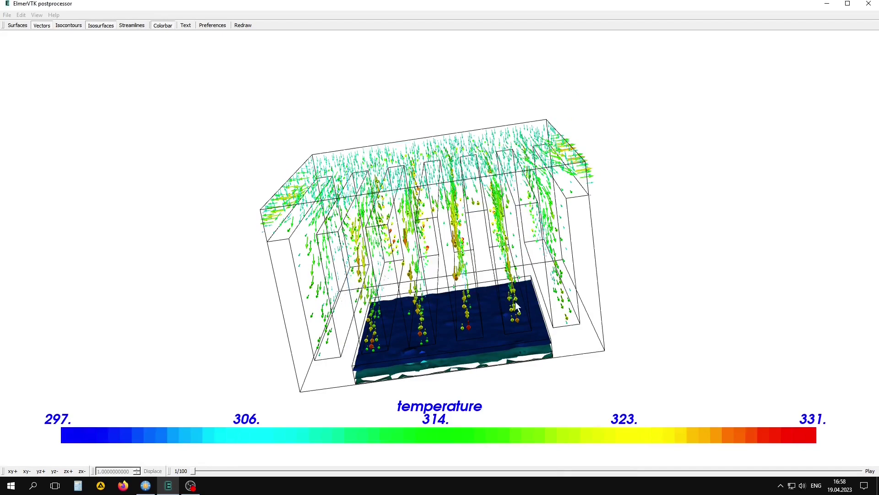
Reposition the model above the colour bar and play the time-step animation.
drag(481, 321, 280, 163)
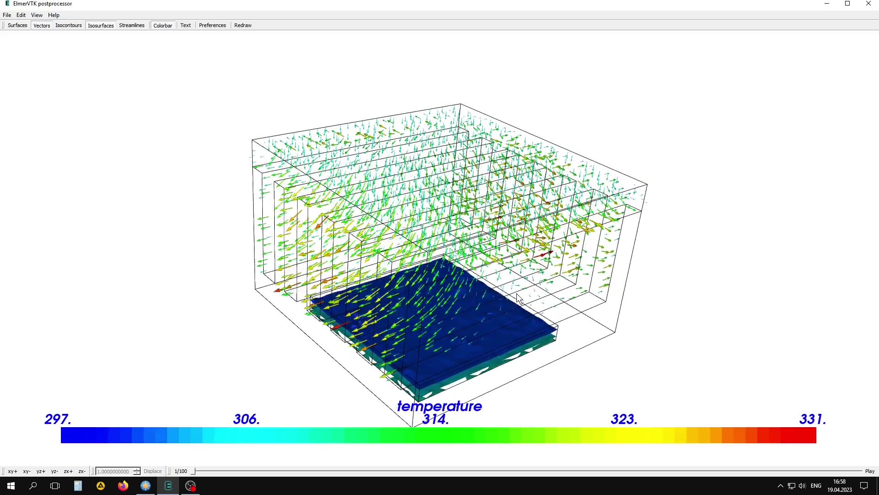
middle_drag(518, 295, 525, 292)
drag(524, 290, 428, 319)
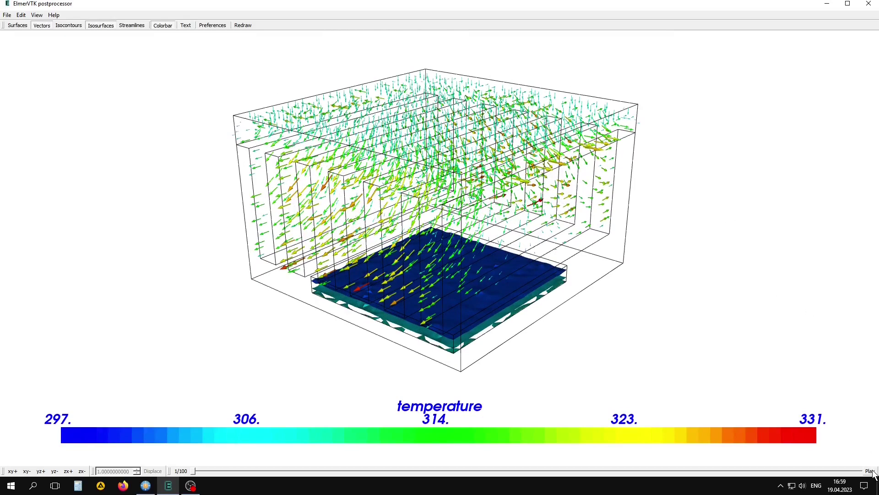
key(space)
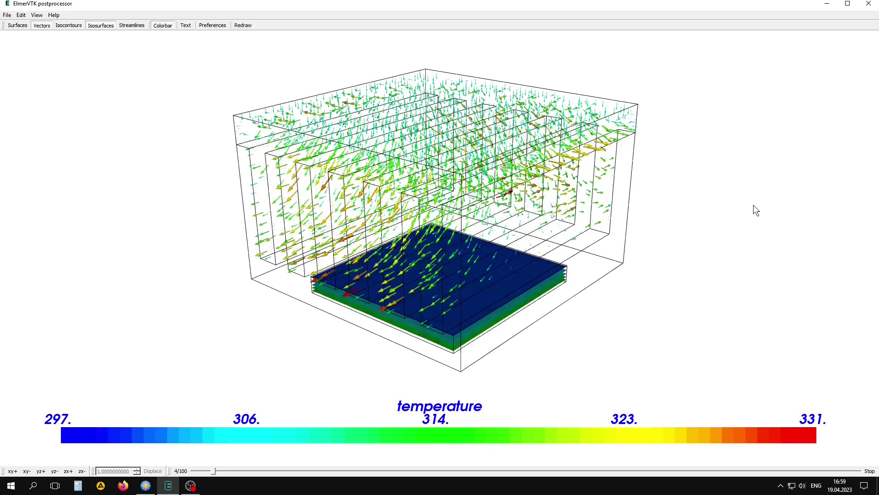